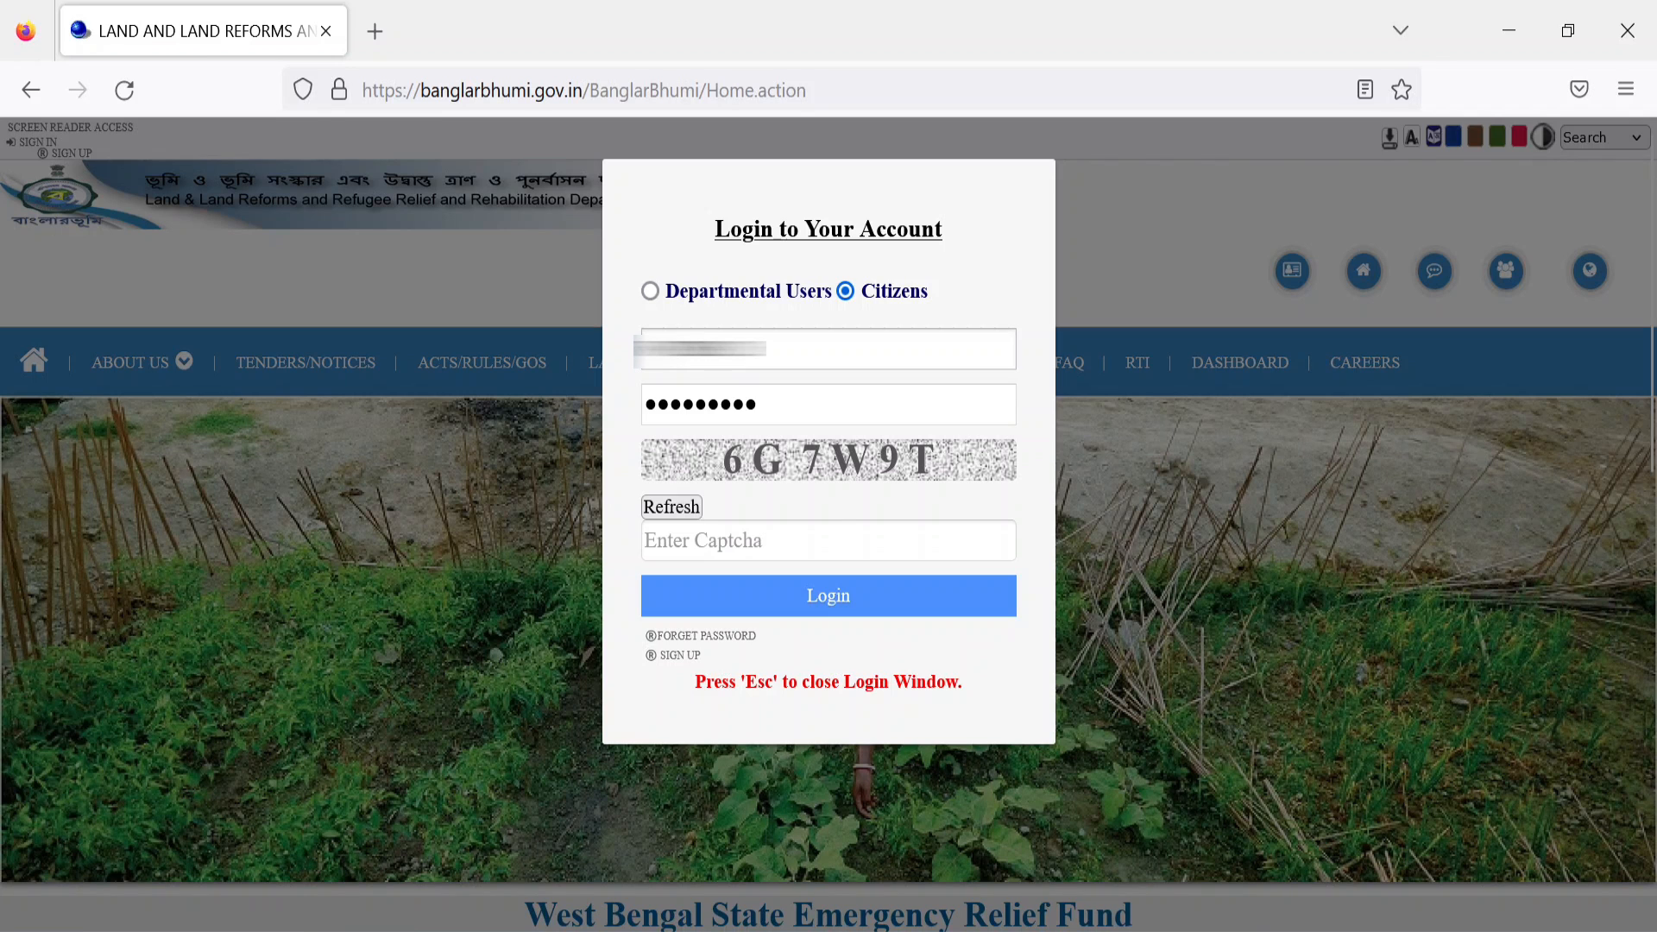
Step: Enter the on-screen captcha code and log in to the citizen account
{"action": "left_click", "coordinate": [785, 535]}
{"action": "type", "text": "6G7W9T"}
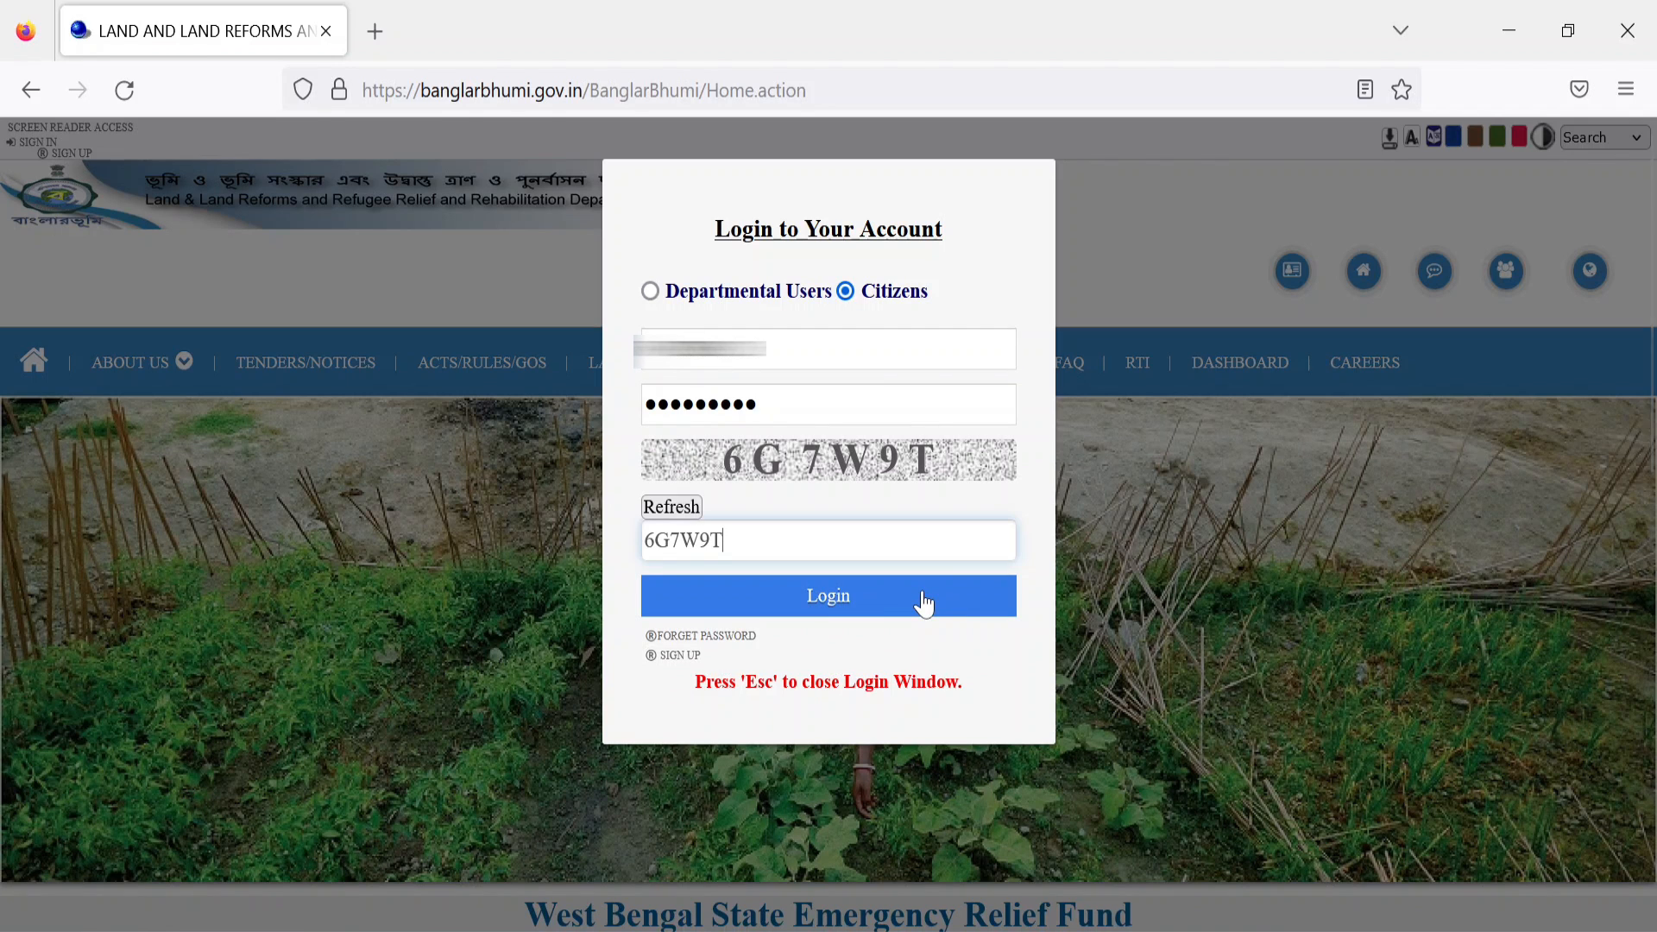
{"action": "left_click", "coordinate": [851, 602]}
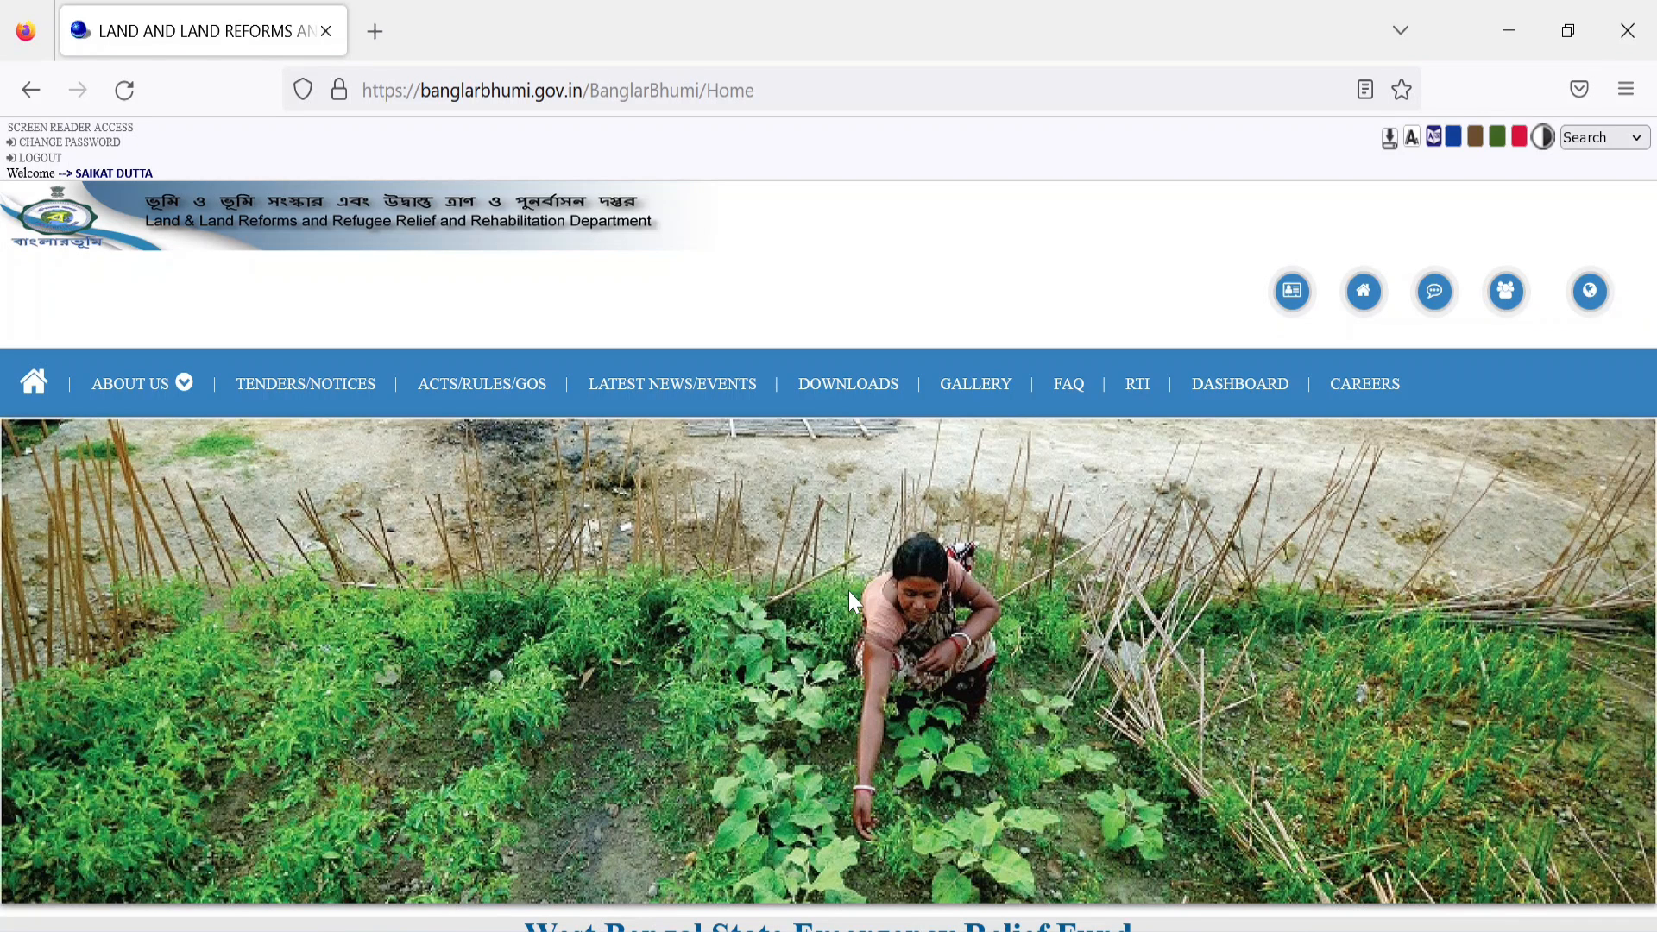
Step: Open the Land Revenue(Khajna) Application form from the Online Application services
{"action": "left_click", "coordinate": [1290, 290]}
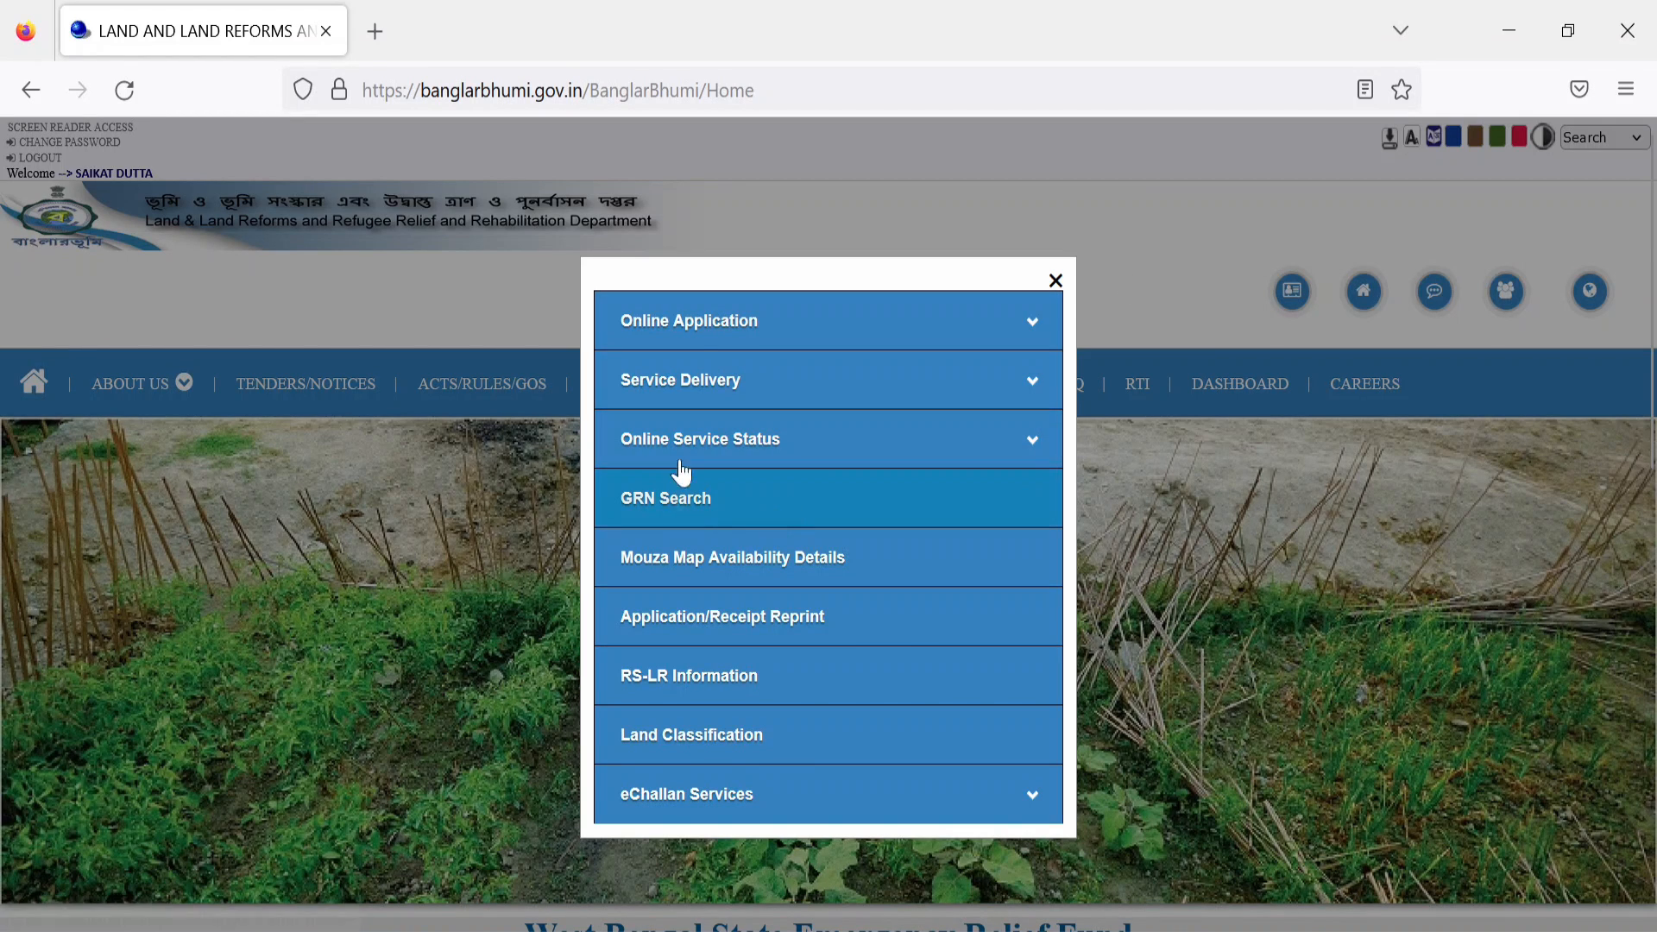
{"action": "left_click", "coordinate": [710, 333]}
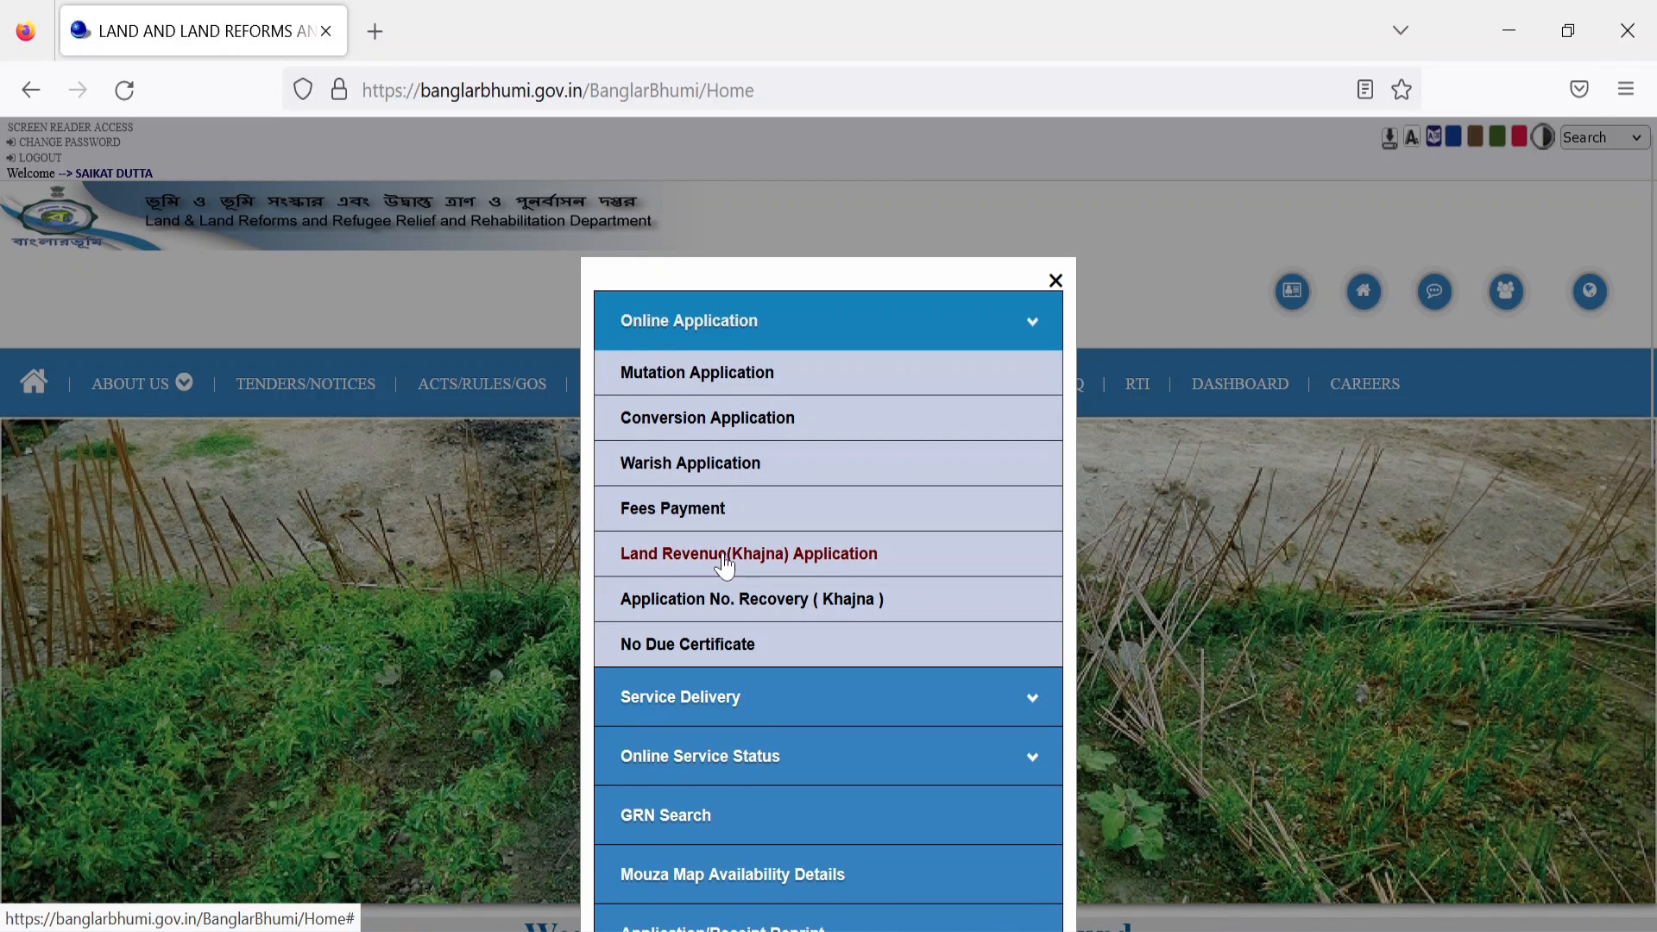
{"action": "left_click", "coordinate": [759, 573]}
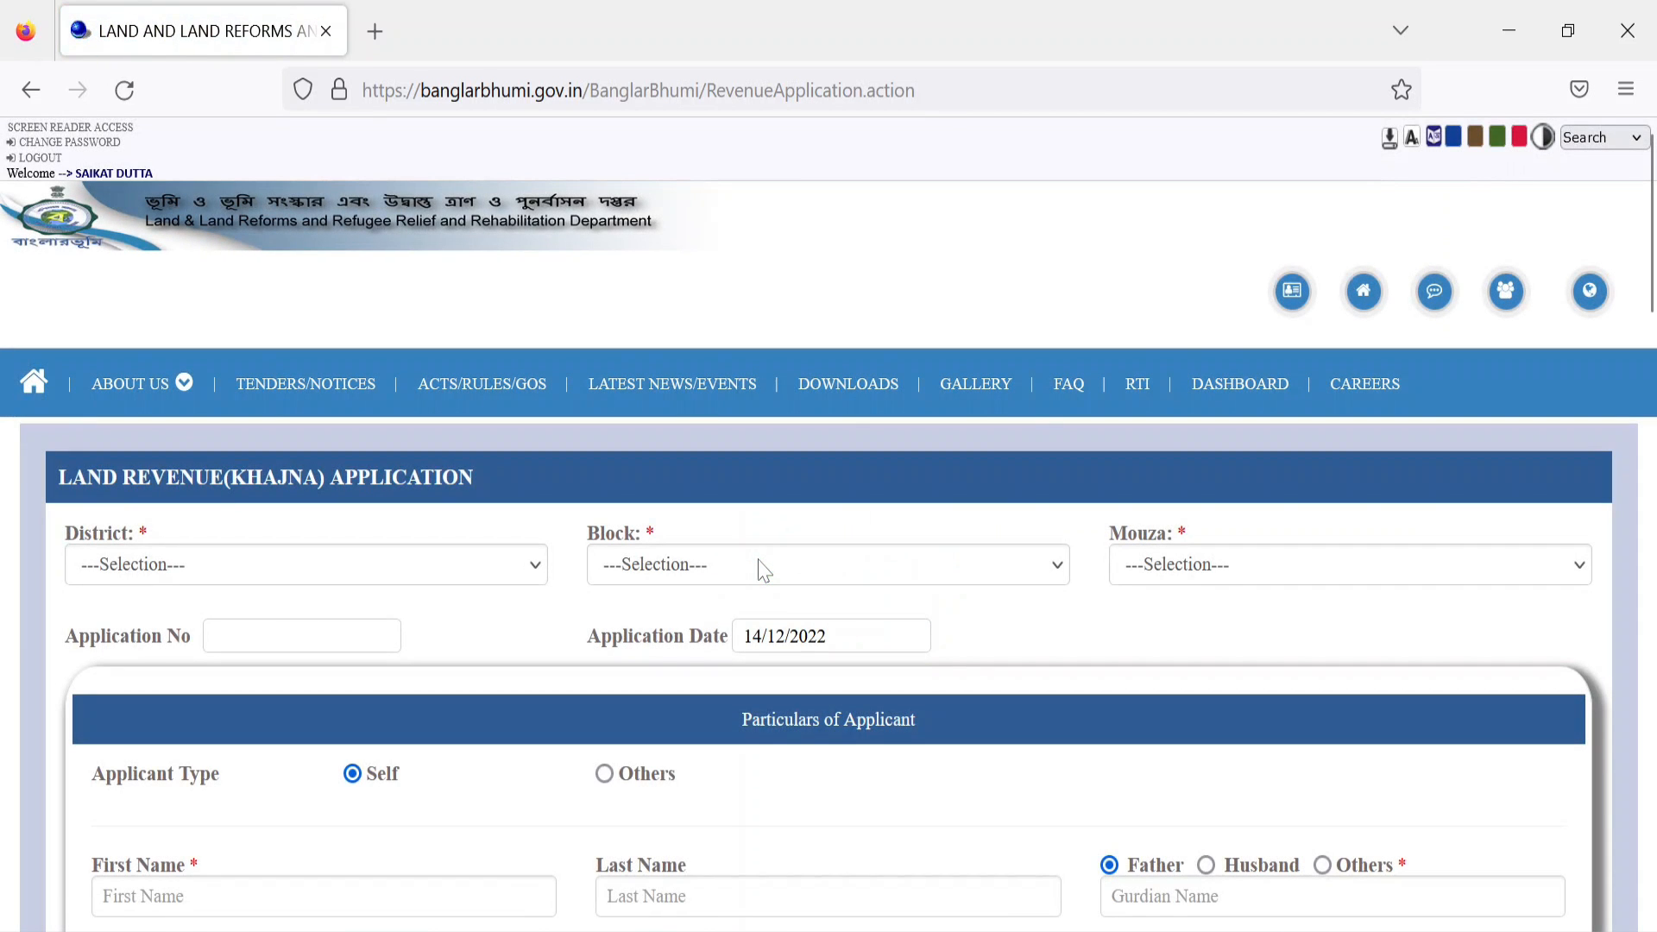
Step: Select district [02] PURBA BARDHAMAN and block [06] RAINA-2, and open the Mouza list
{"action": "left_click", "coordinate": [268, 583]}
{"action": "scroll", "coordinate": [277, 483], "scroll_direction": "down", "scroll_amount": 2}
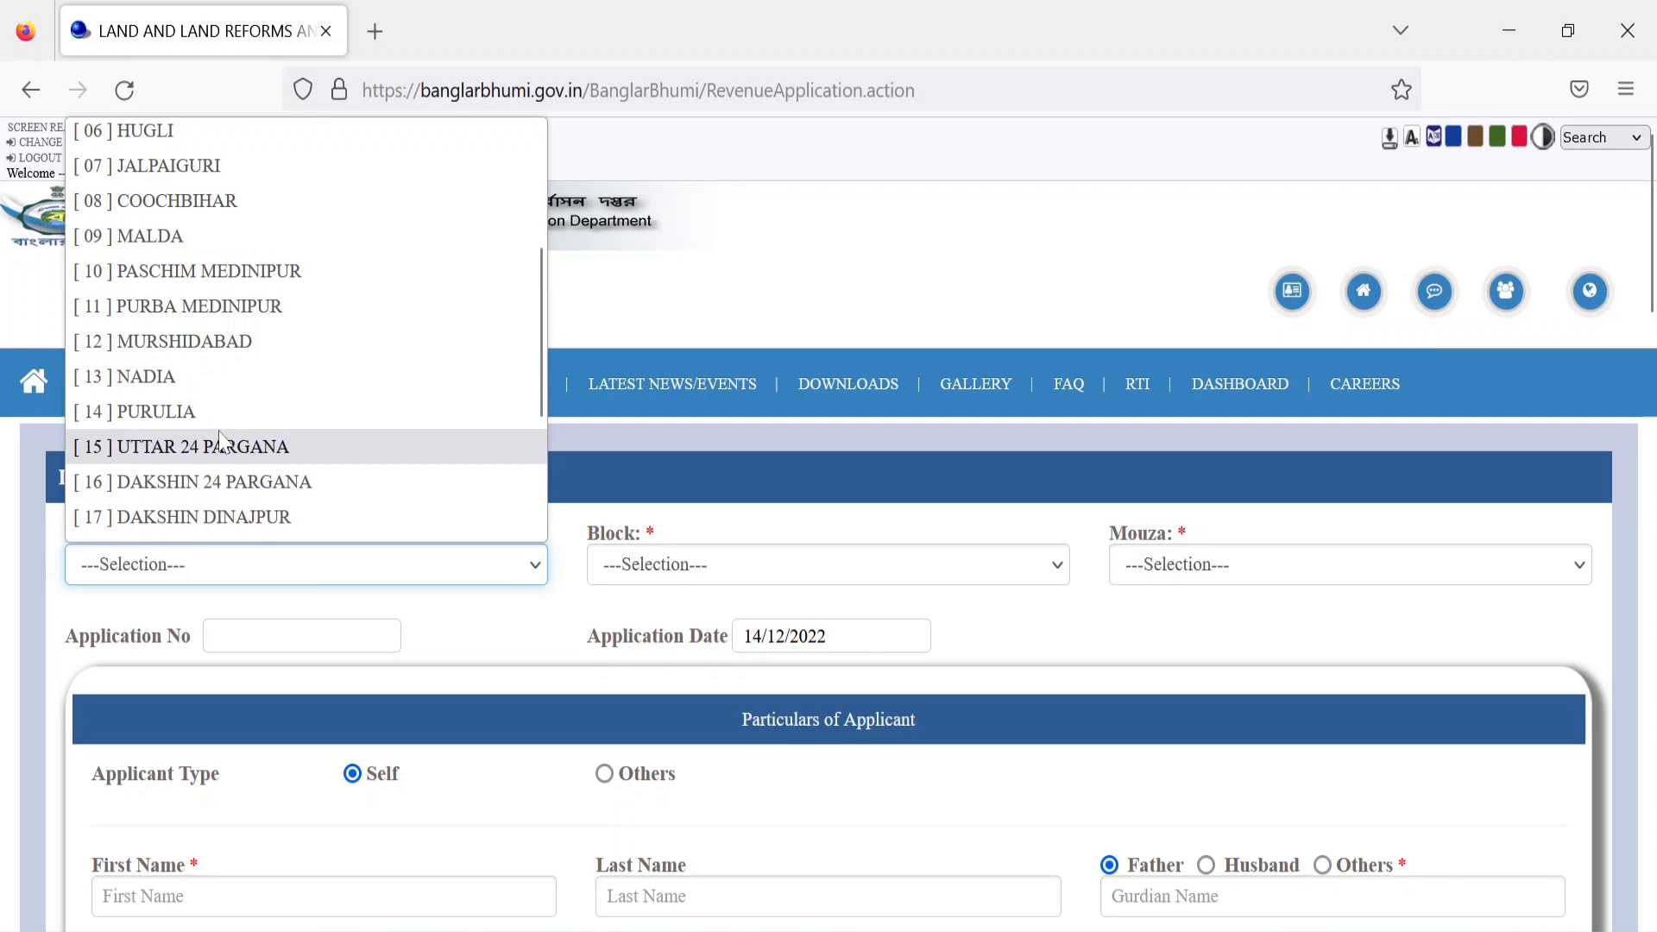
{"action": "left_click", "coordinate": [362, 604]}
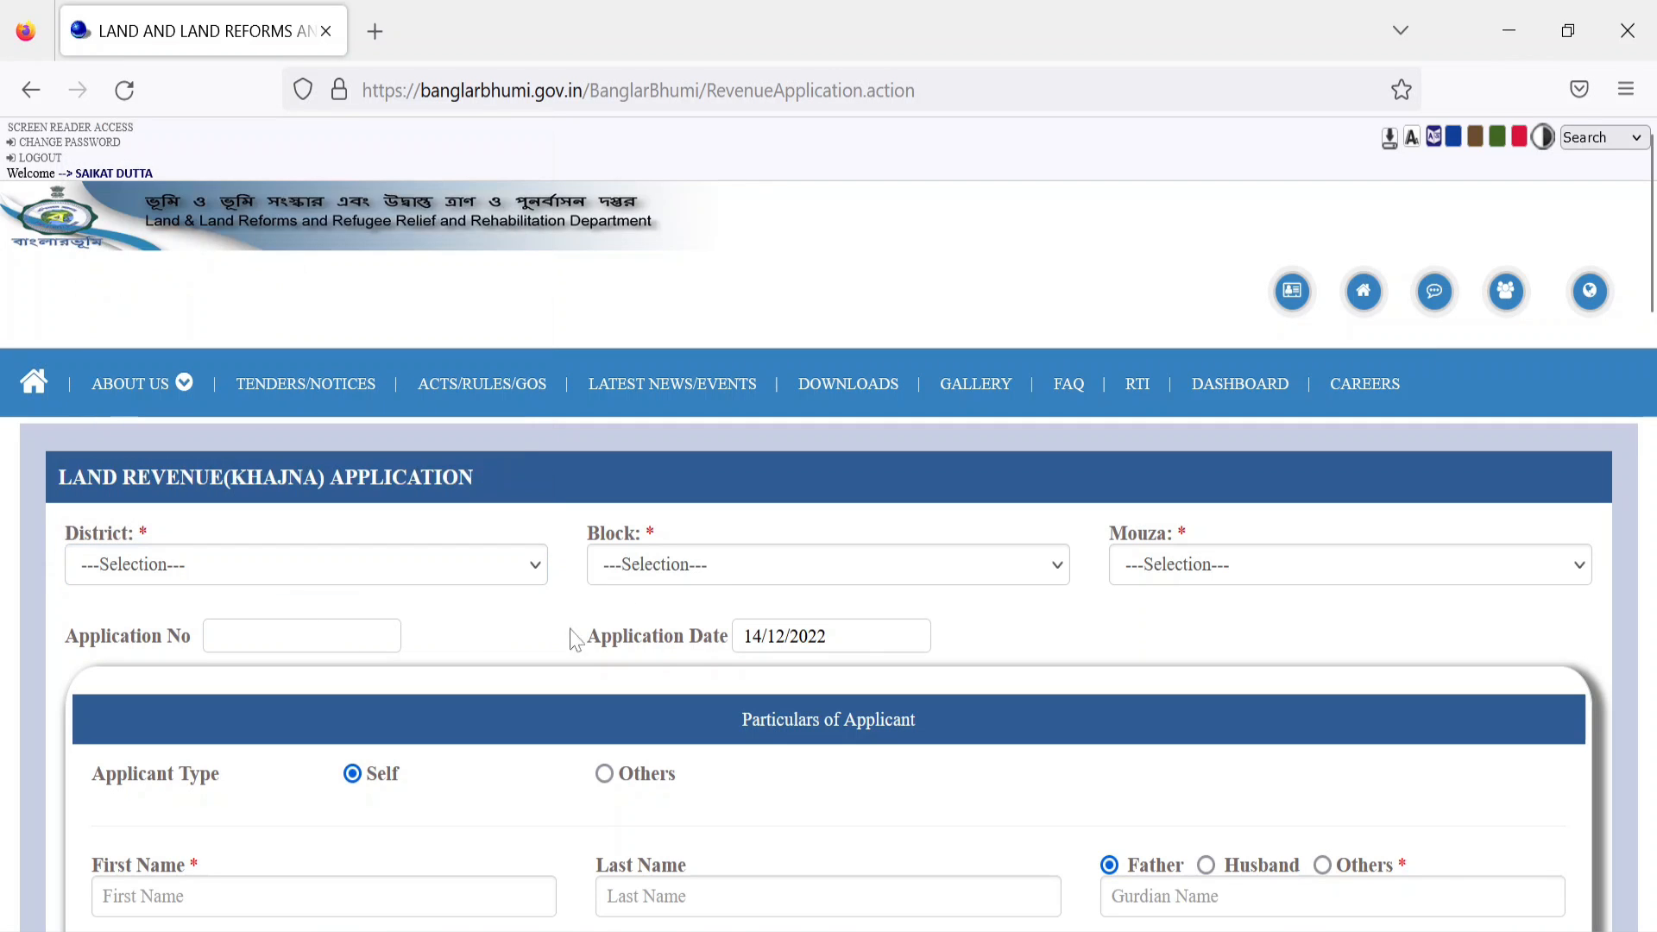
{"action": "left_click", "coordinate": [152, 575]}
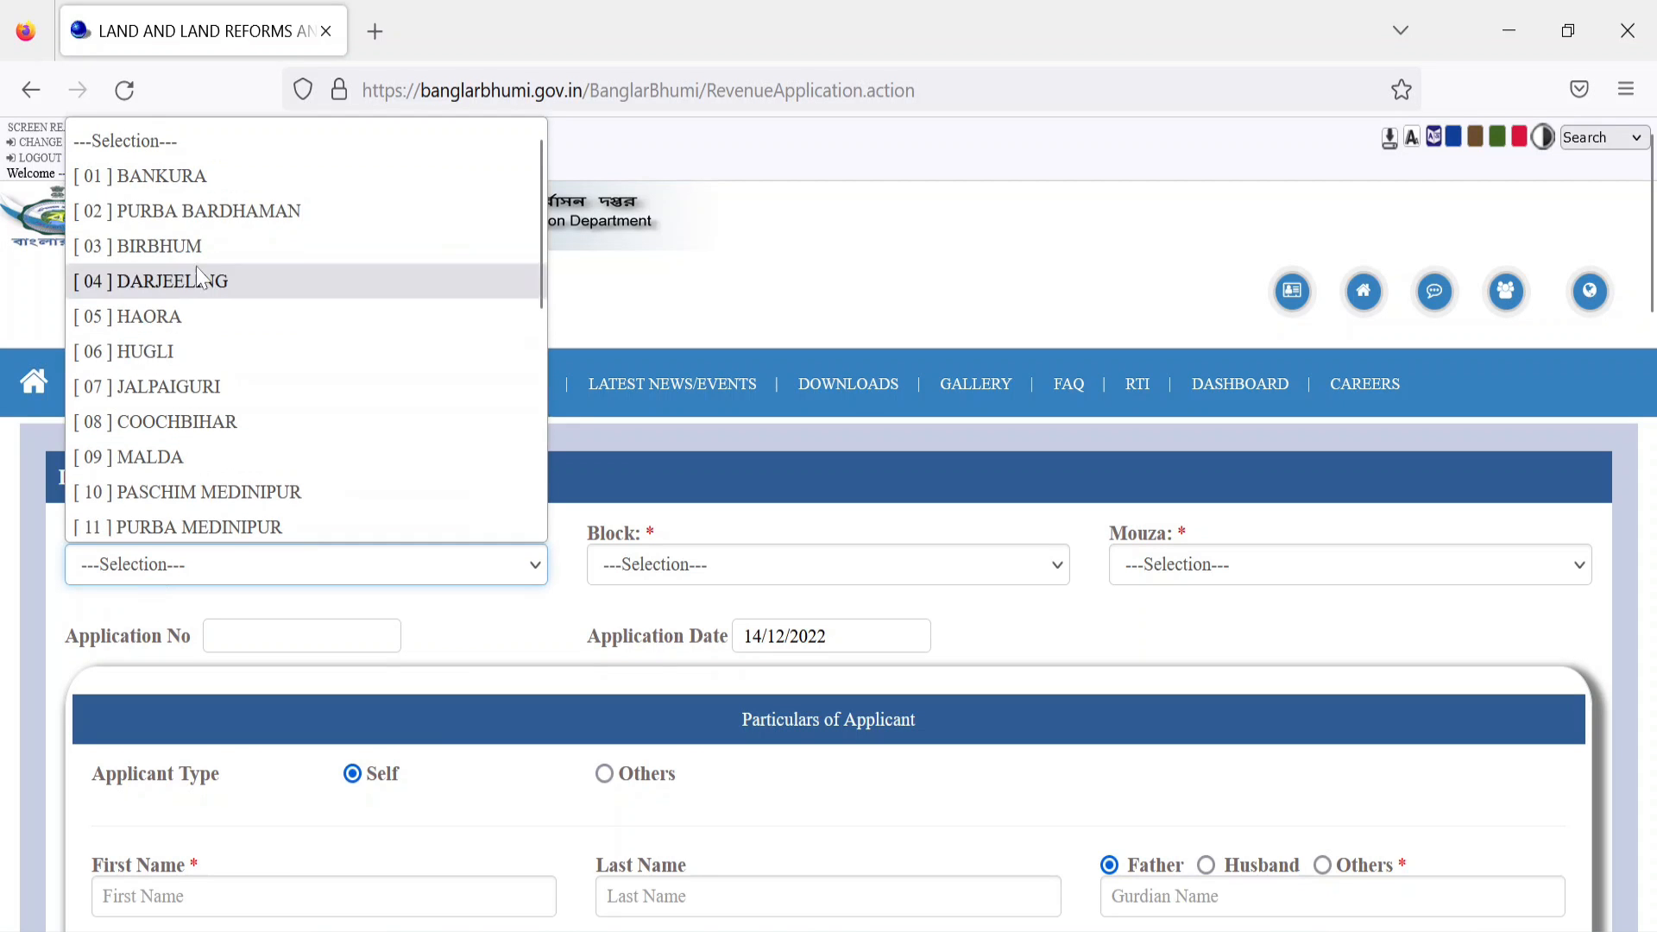
{"action": "left_click", "coordinate": [231, 216]}
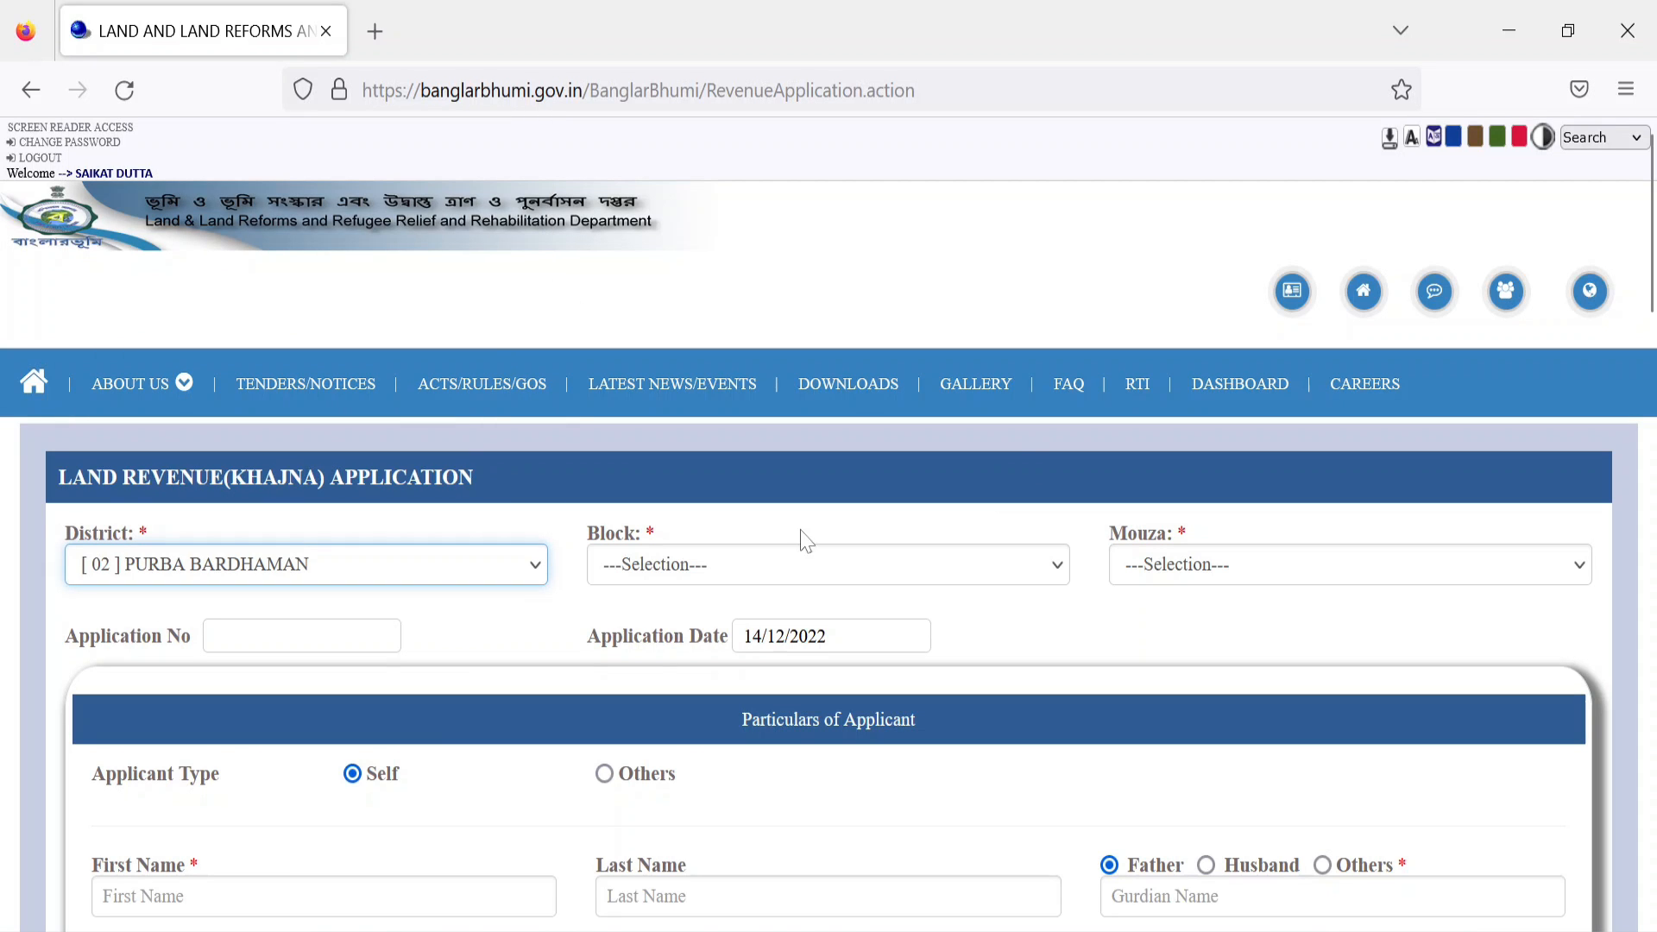
{"action": "left_click", "coordinate": [644, 566]}
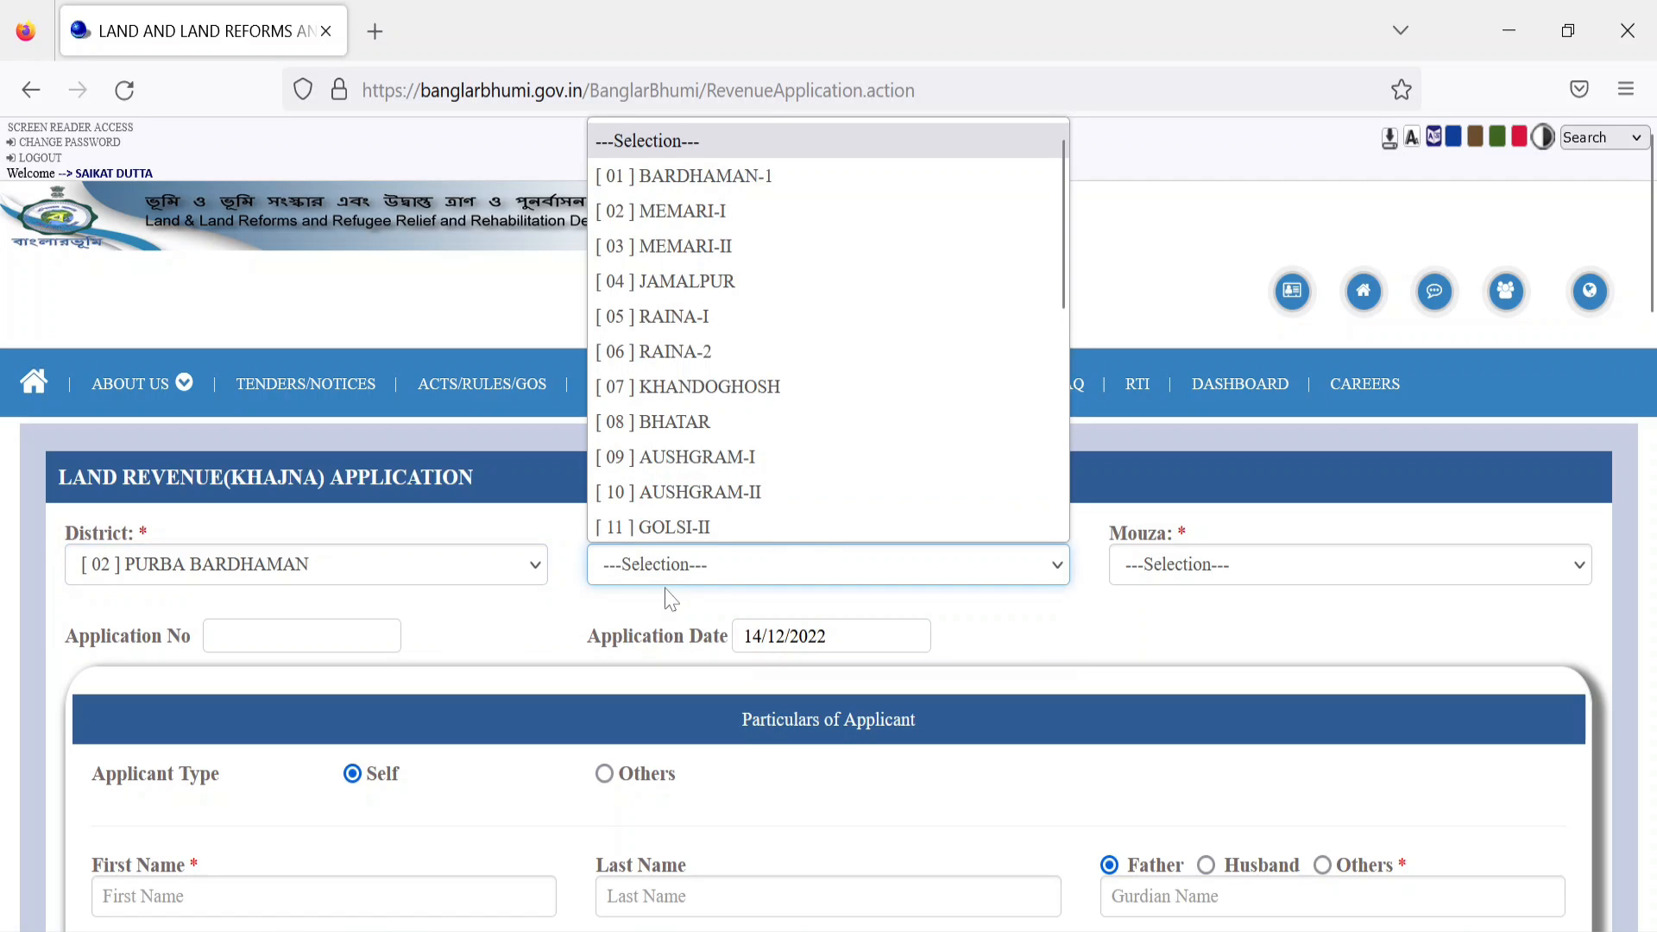
{"action": "scroll", "coordinate": [732, 432], "scroll_direction": "down", "scroll_amount": 4}
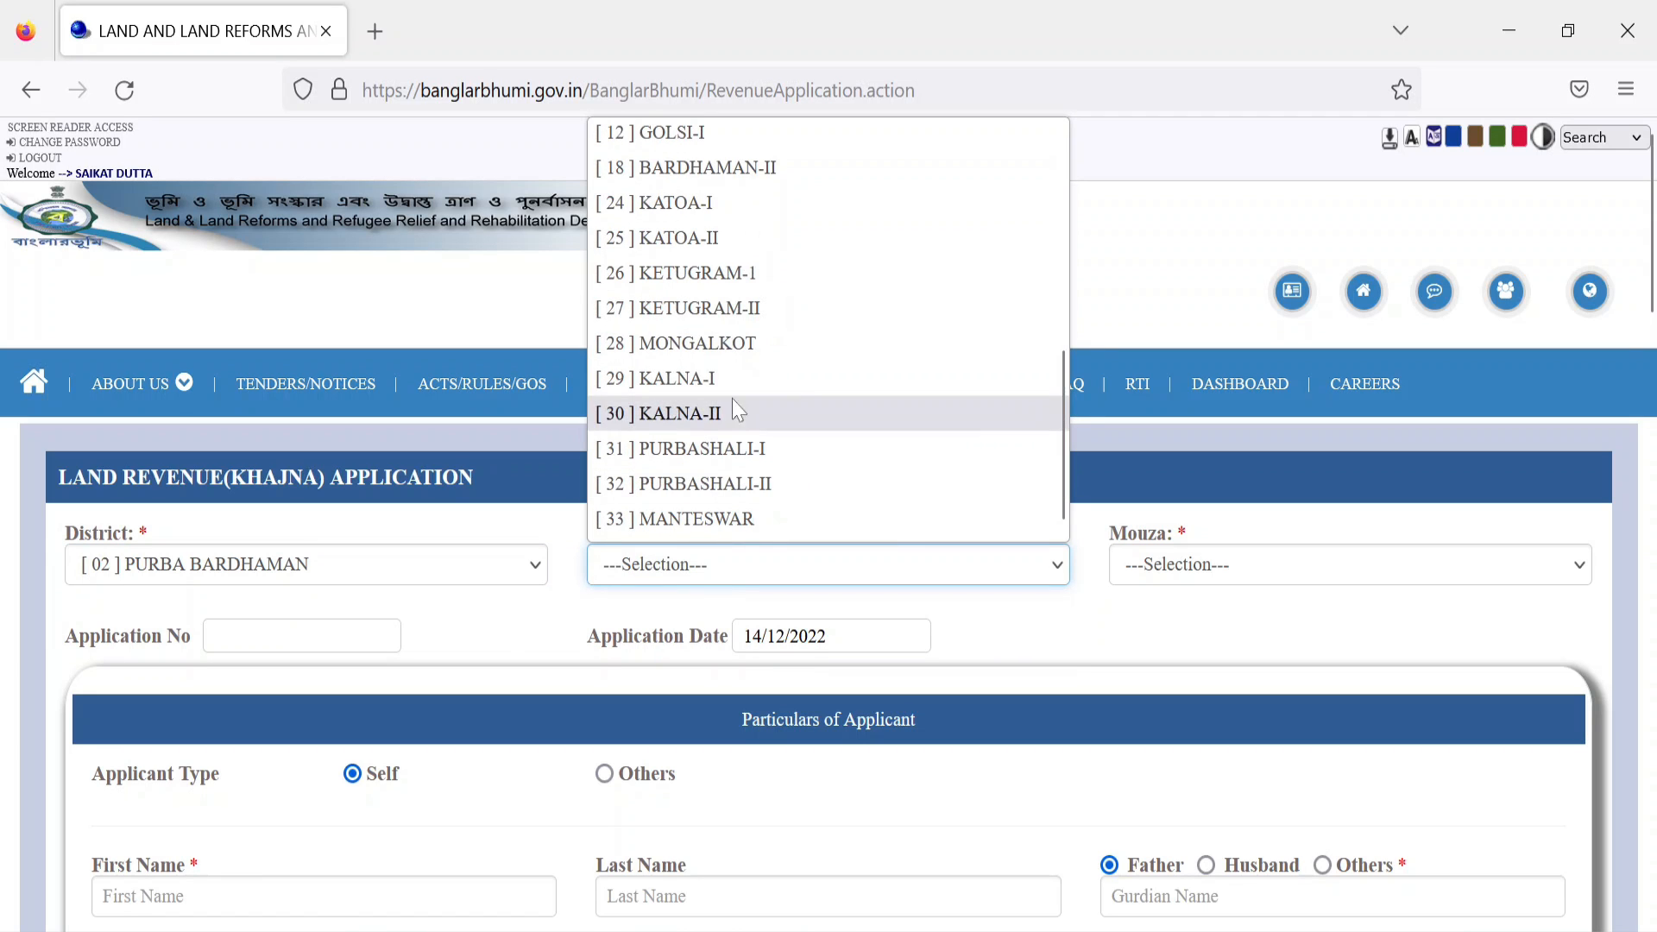
{"action": "scroll", "coordinate": [736, 397], "scroll_direction": "up", "scroll_amount": 4}
{"action": "left_click", "coordinate": [722, 338]}
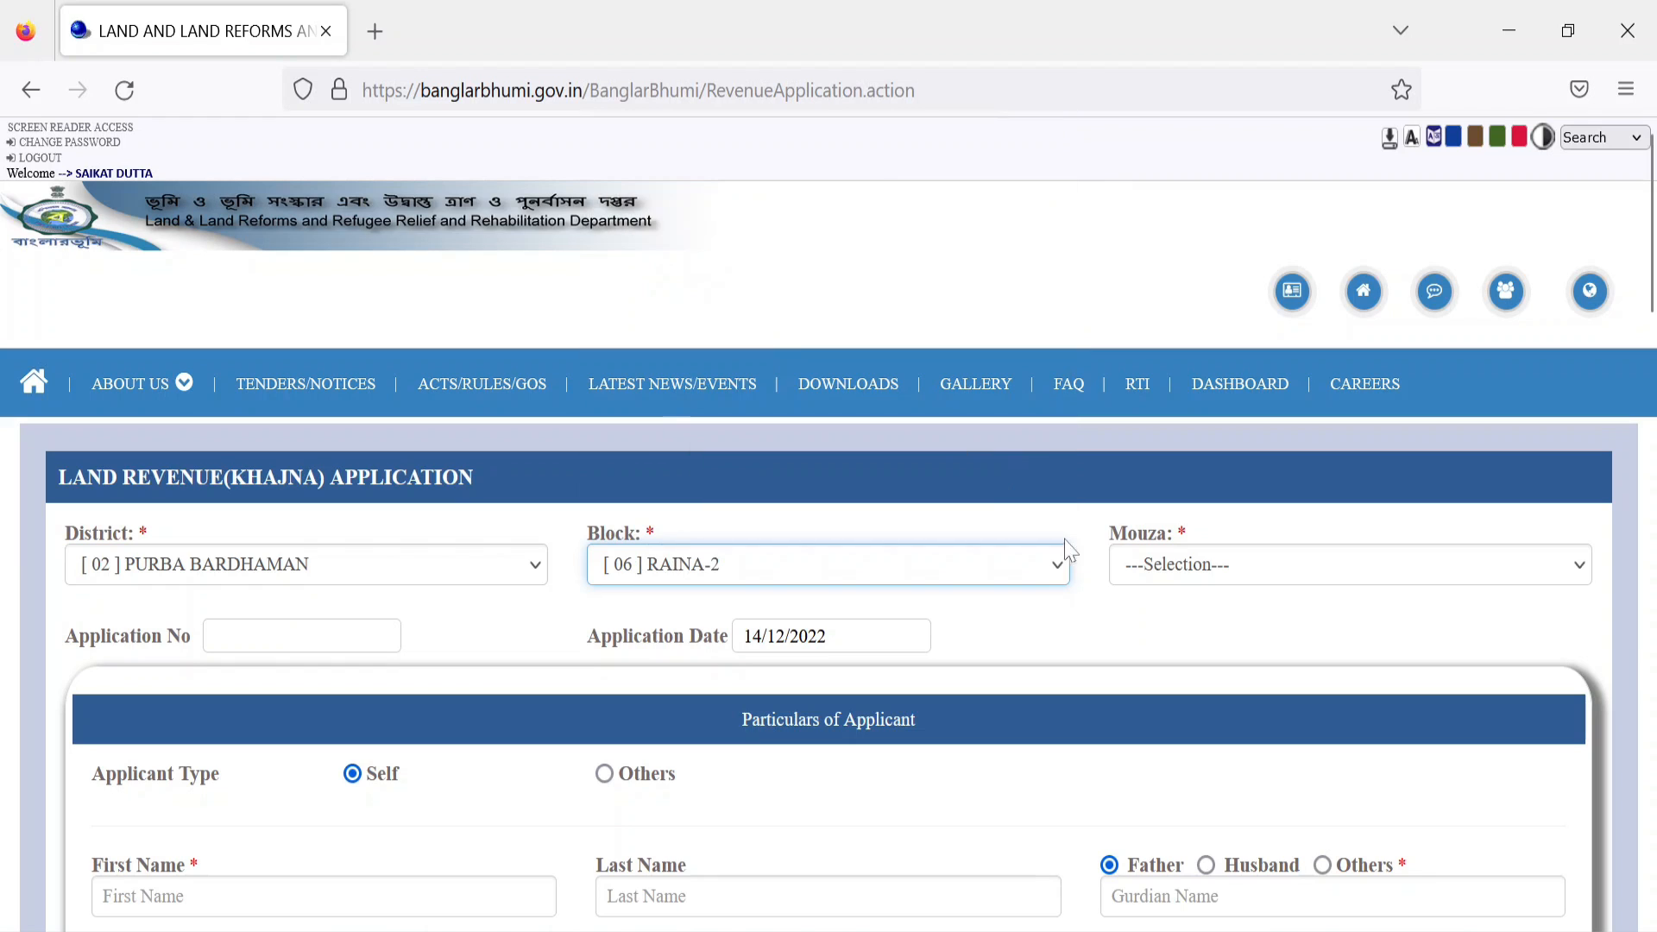
{"action": "left_click", "coordinate": [1199, 576]}
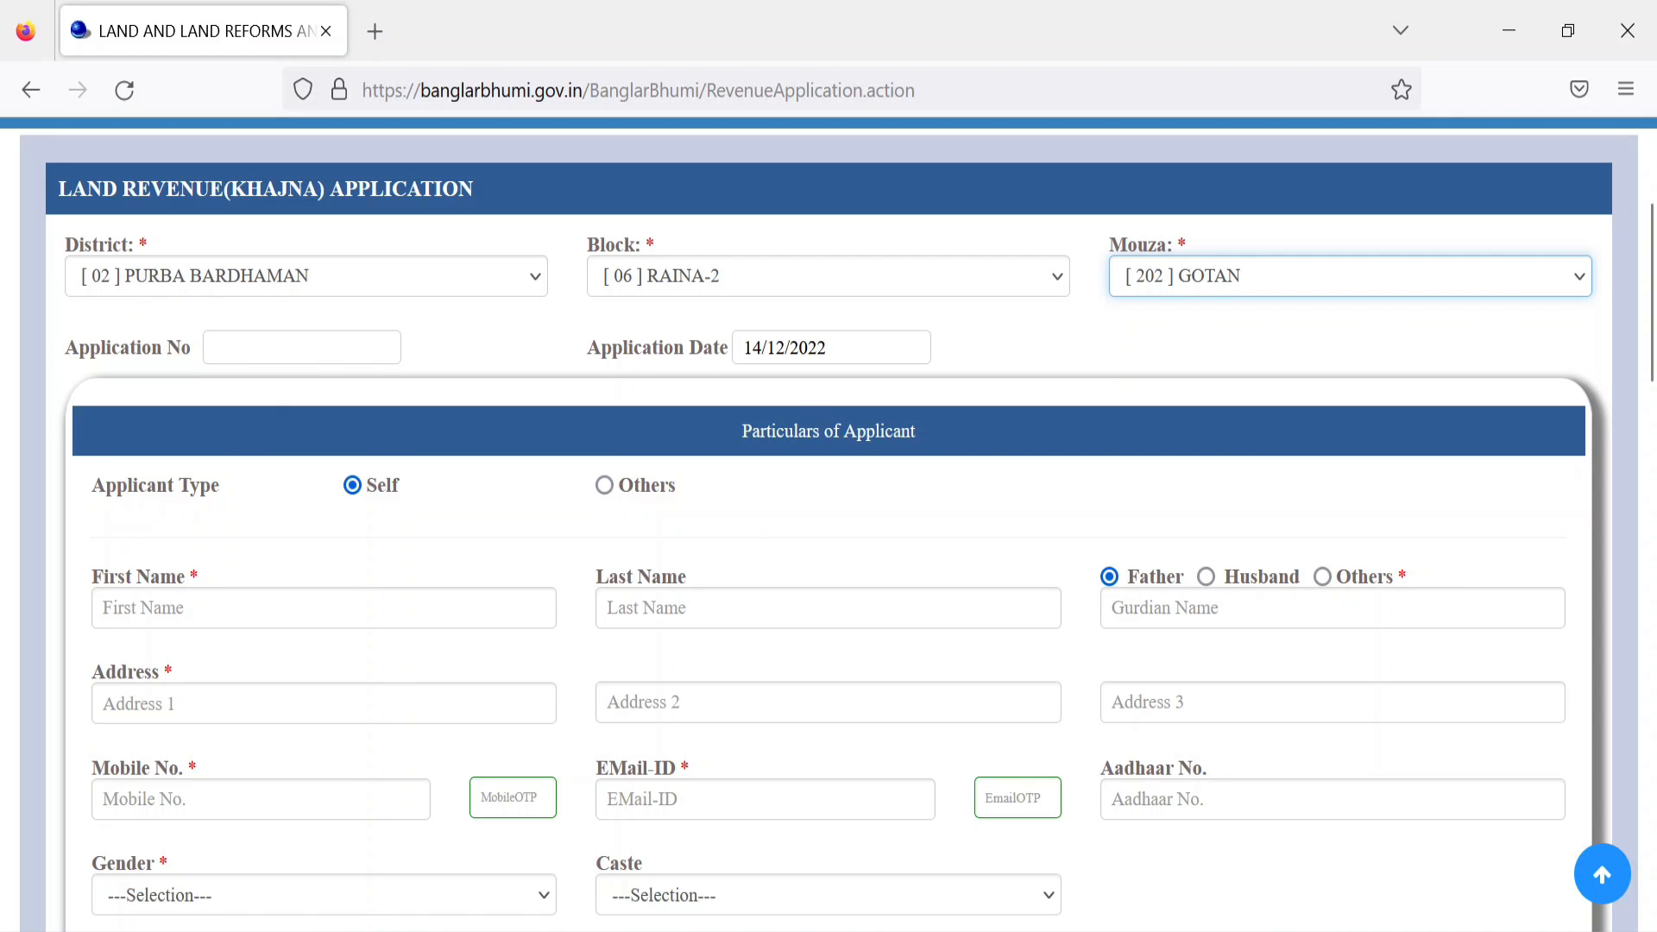
{"action": "scroll", "coordinate": [832, 256], "scroll_direction": "down", "scroll_amount": 3}
{"action": "scroll", "coordinate": [821, 296], "scroll_direction": "up", "scroll_amount": 2}
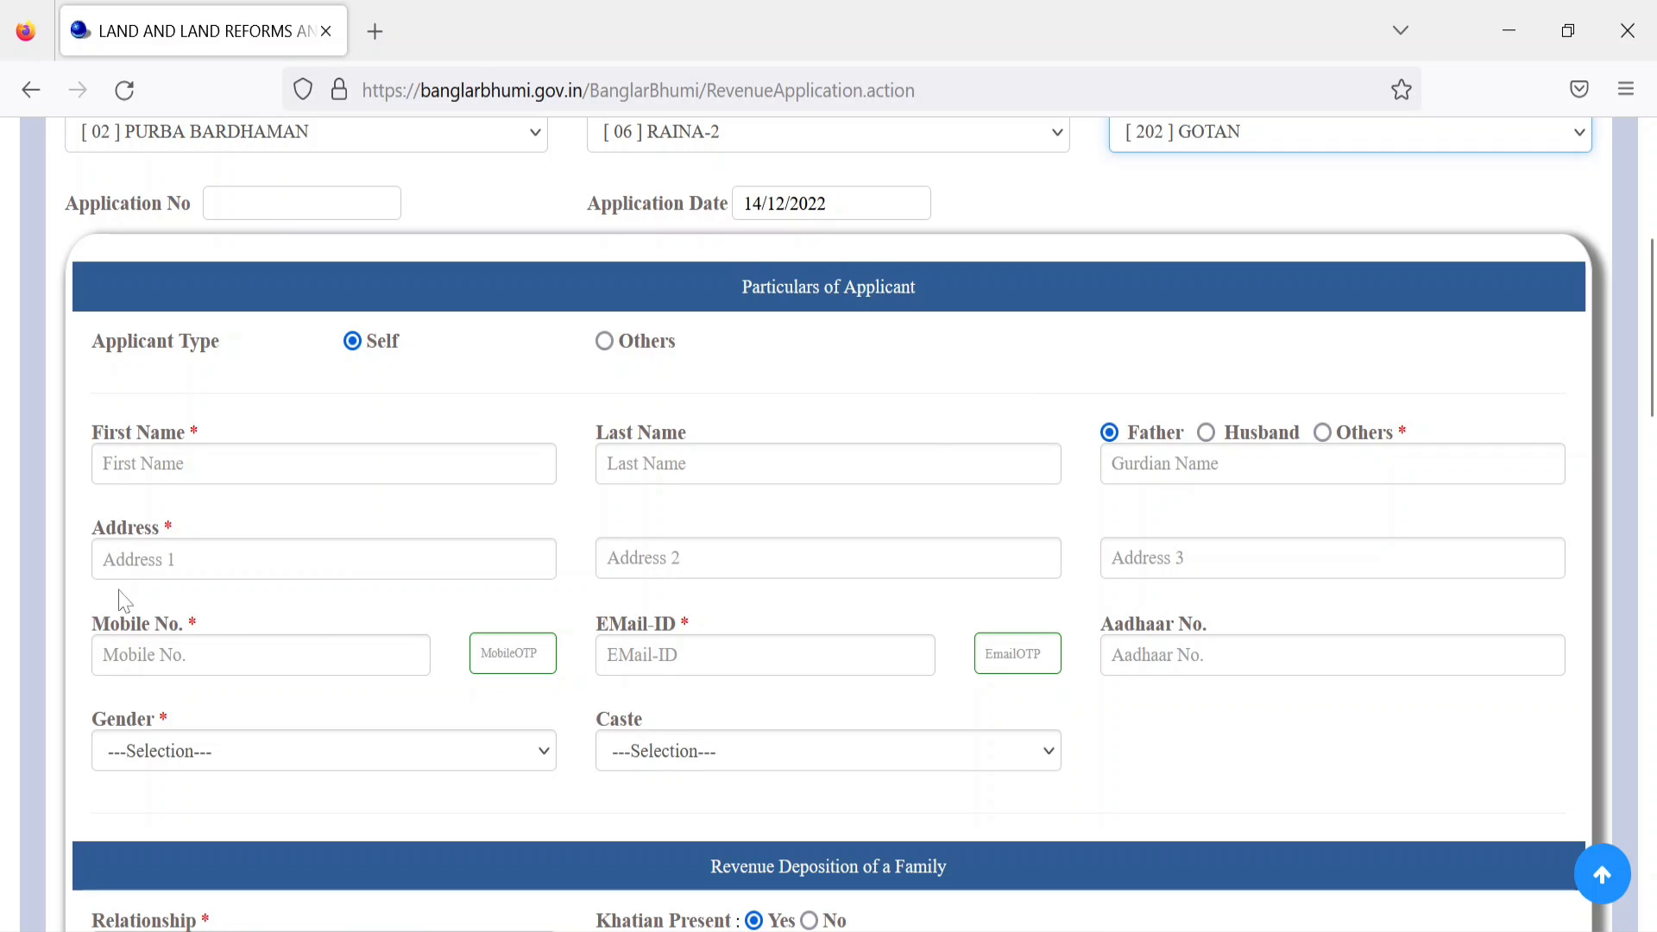
{"action": "left_click", "coordinate": [144, 465]}
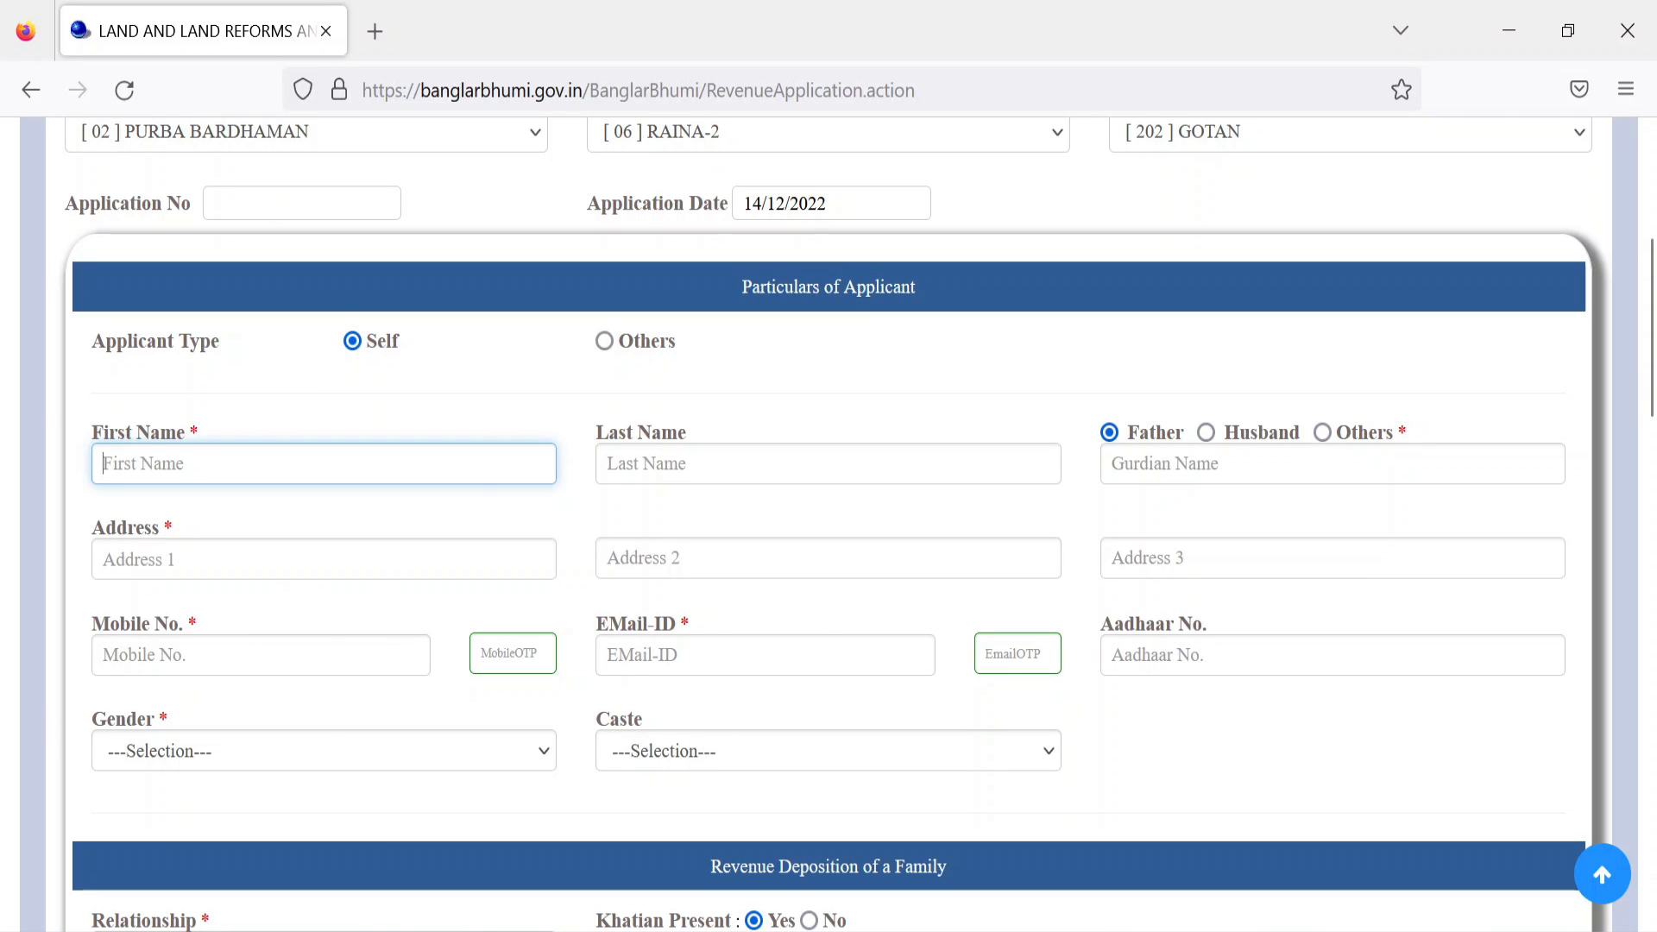
{"action": "left_click", "coordinate": [294, 656]}
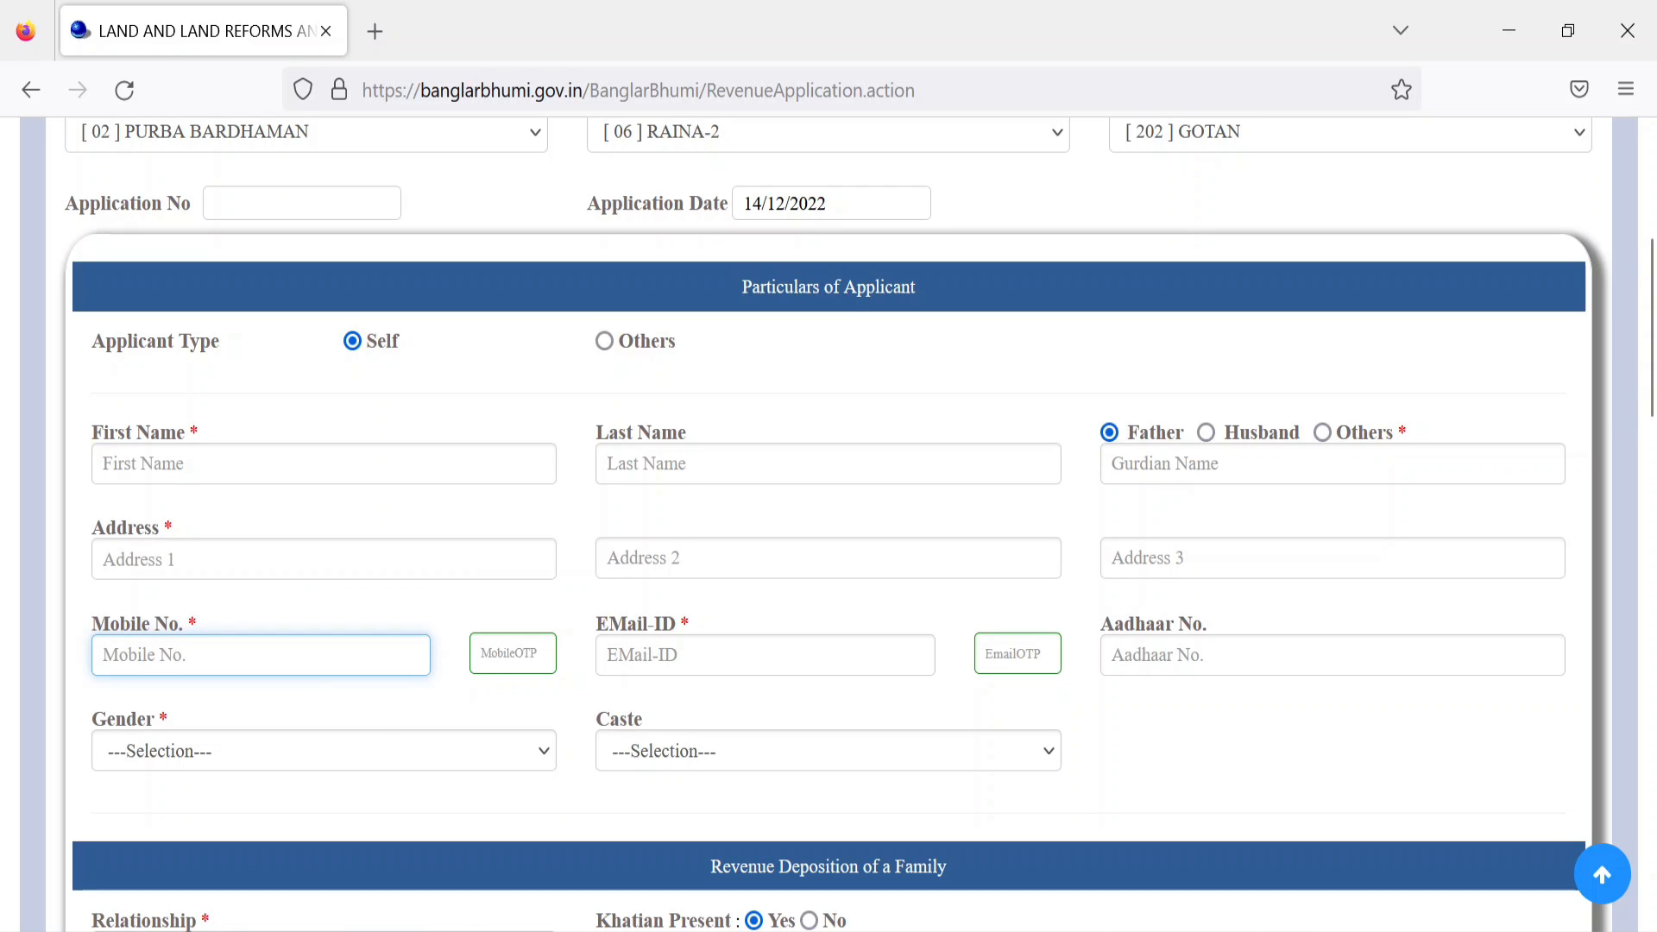
{"action": "left_click", "coordinate": [543, 650]}
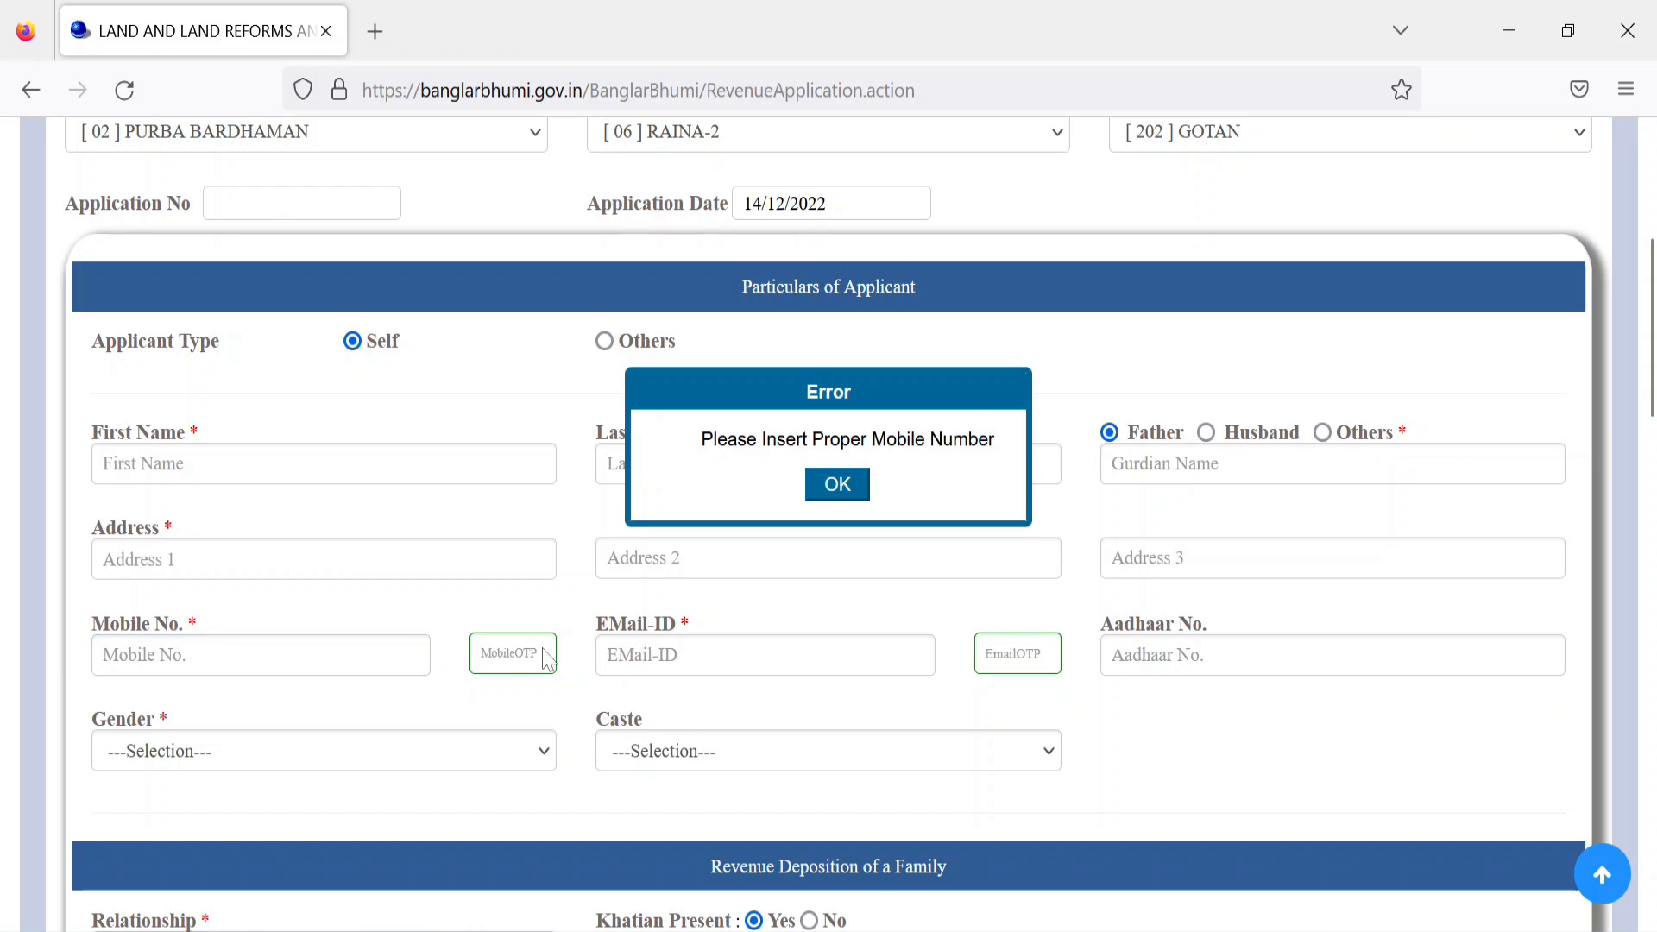
{"action": "left_click", "coordinate": [841, 486]}
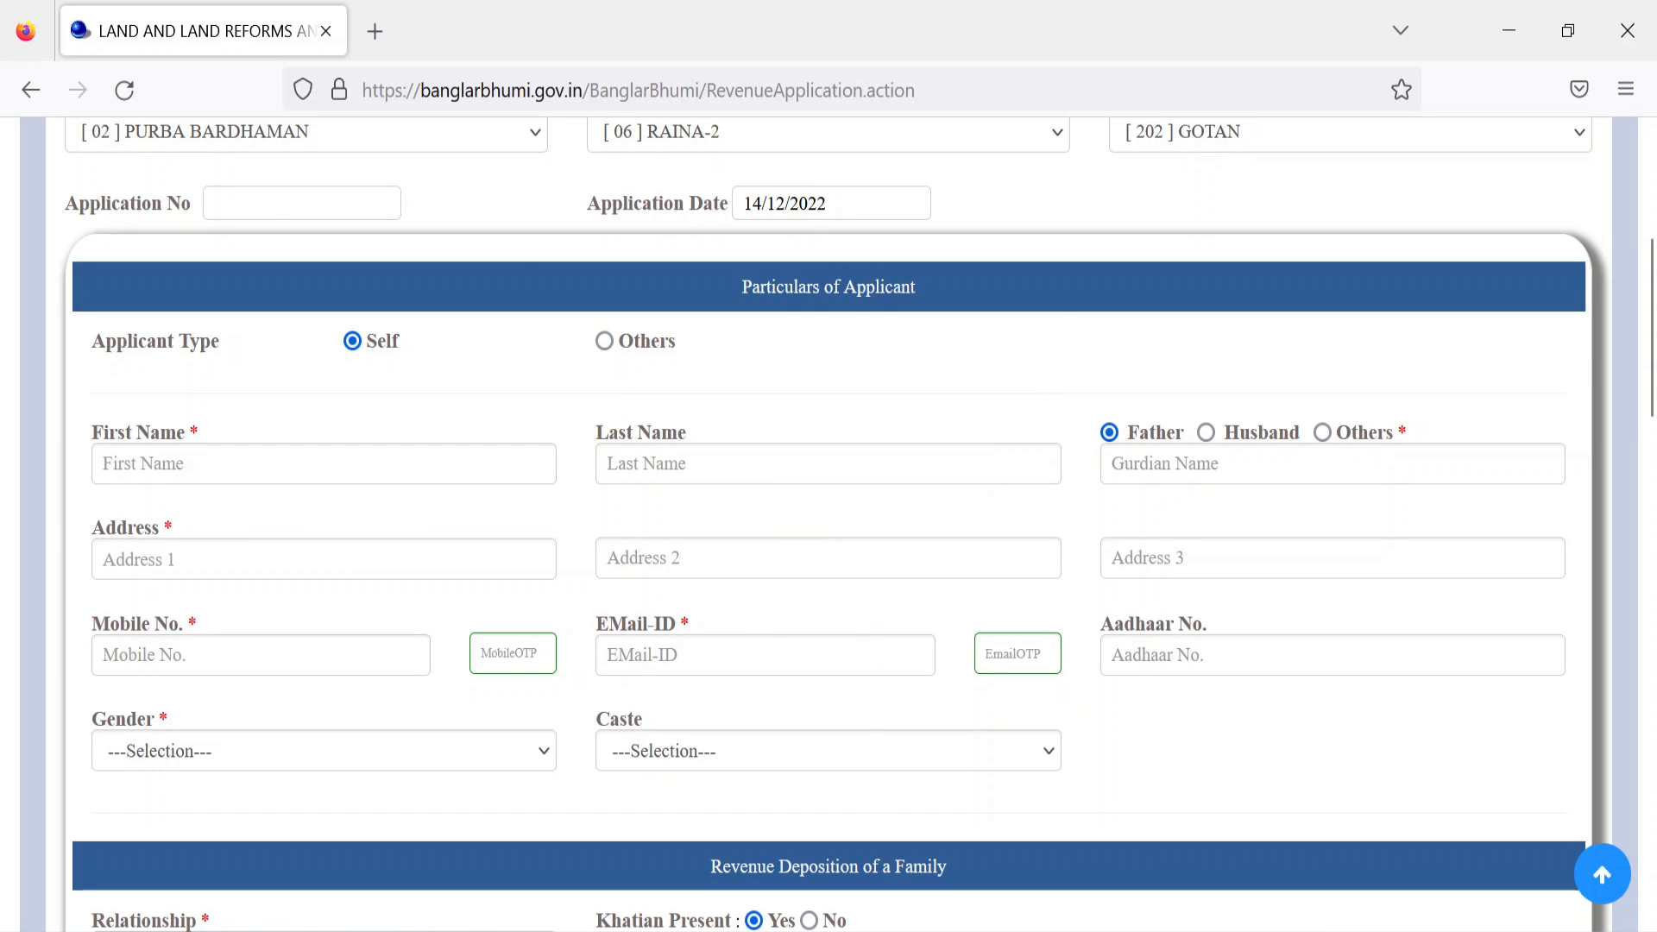
{"action": "left_click", "coordinate": [765, 655]}
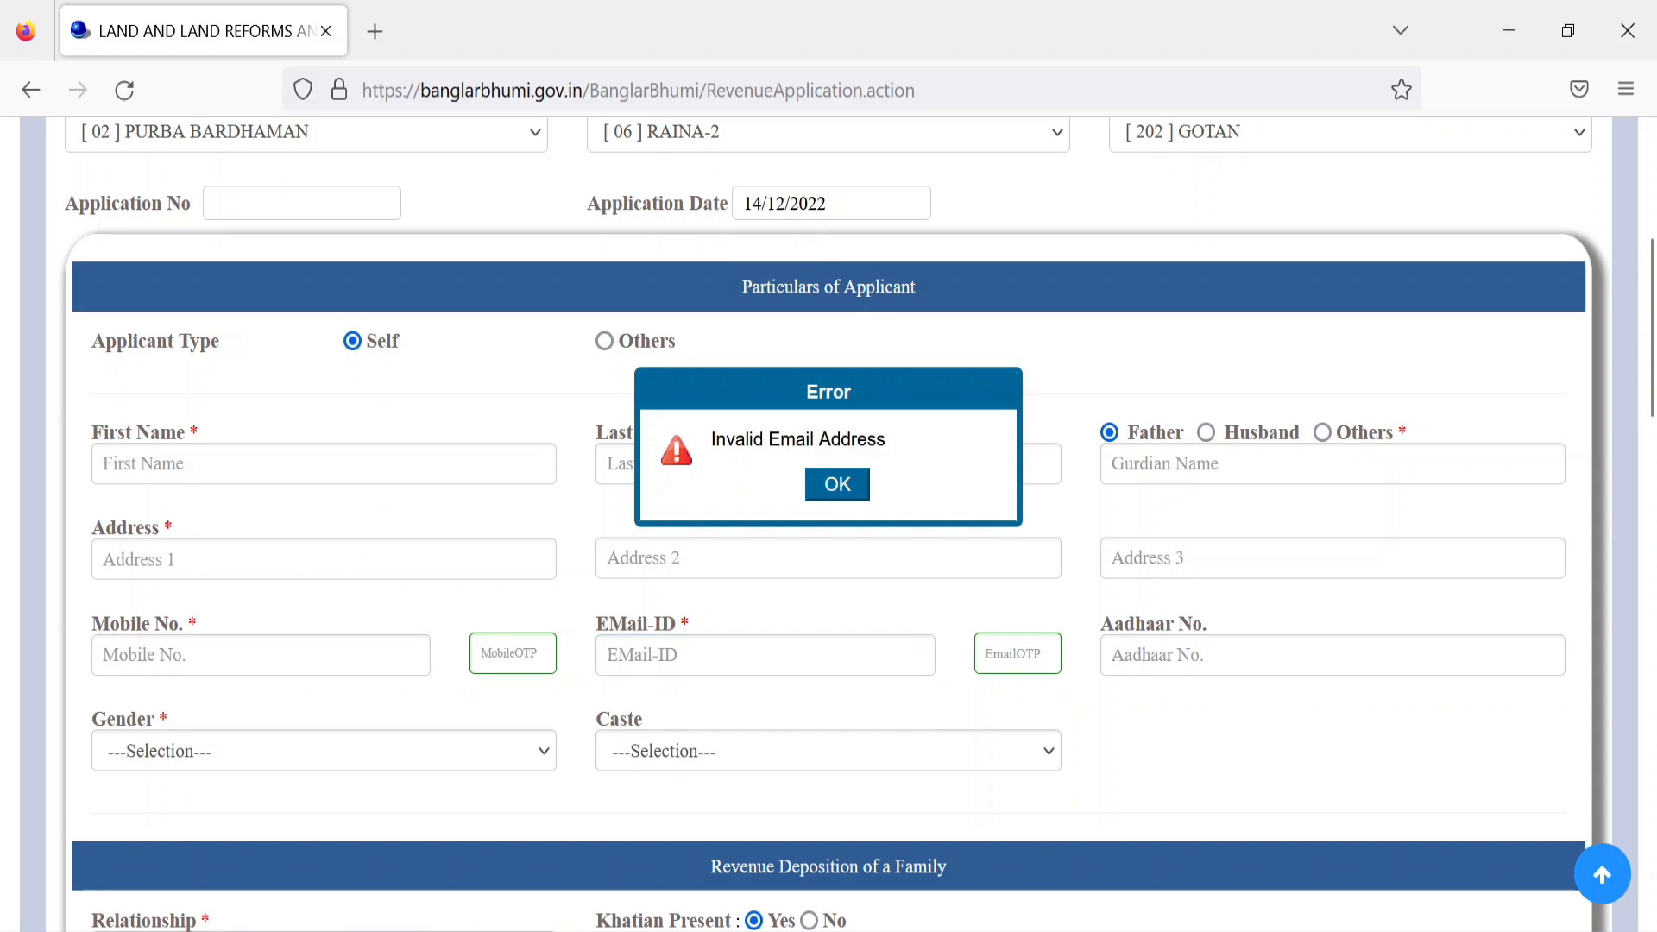
{"action": "left_click", "coordinate": [871, 481]}
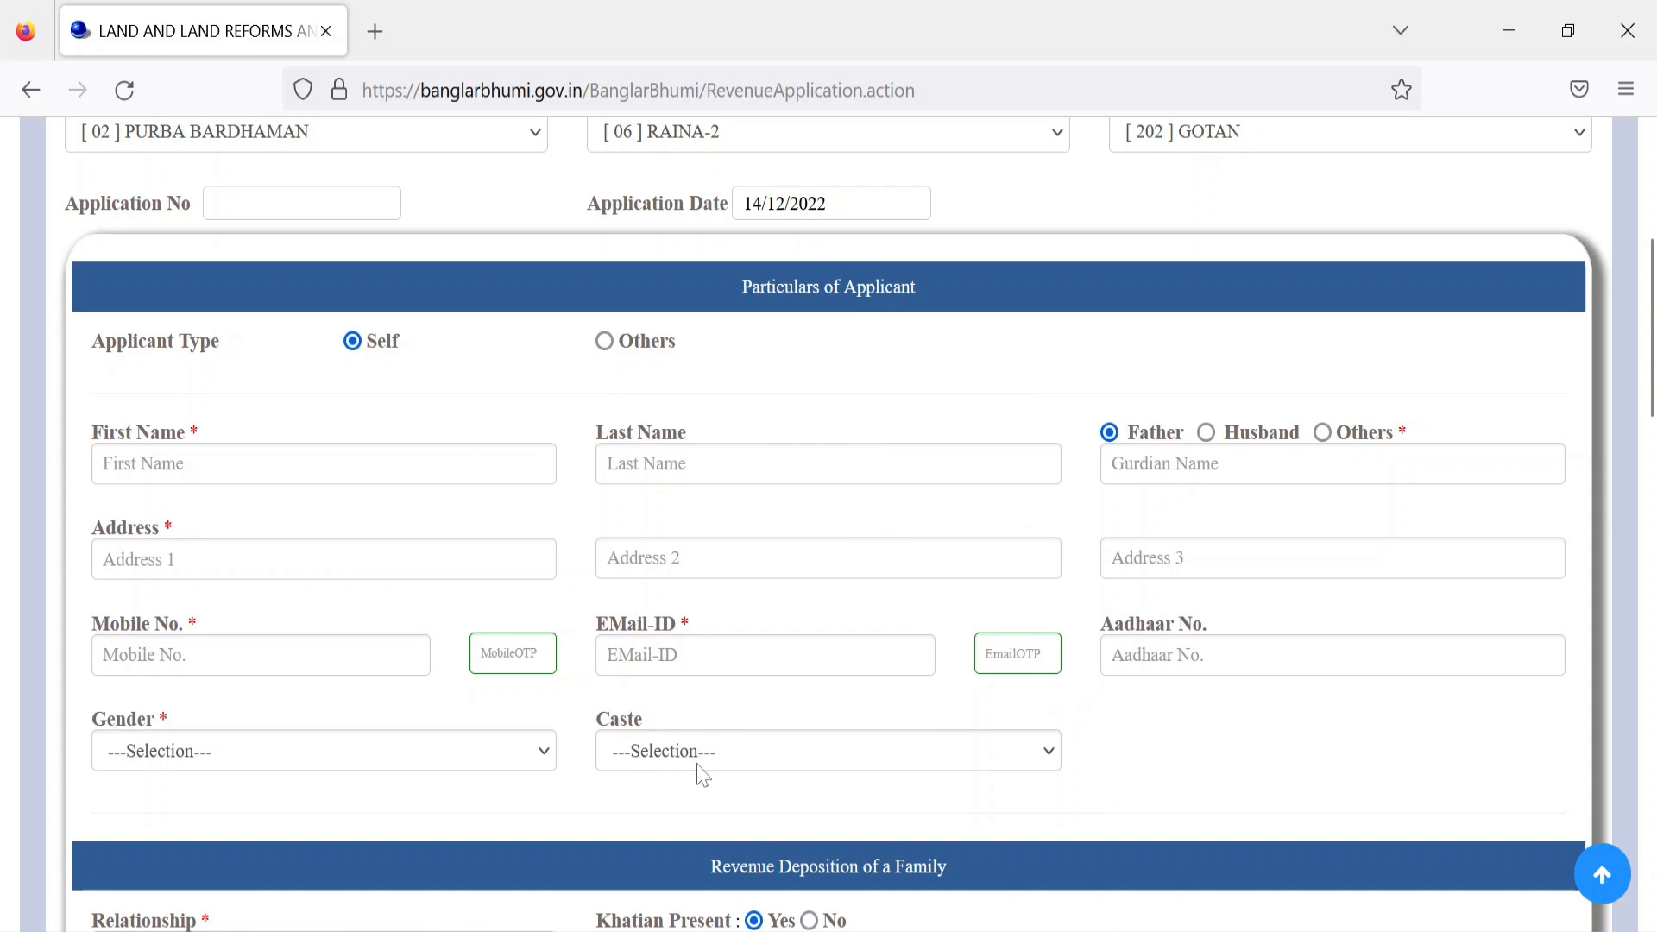
Step: Set Relationship to [01]Self and enter Khatian number 22/8 to have it checked
{"action": "scroll", "coordinate": [662, 770], "scroll_direction": "down", "scroll_amount": 2}
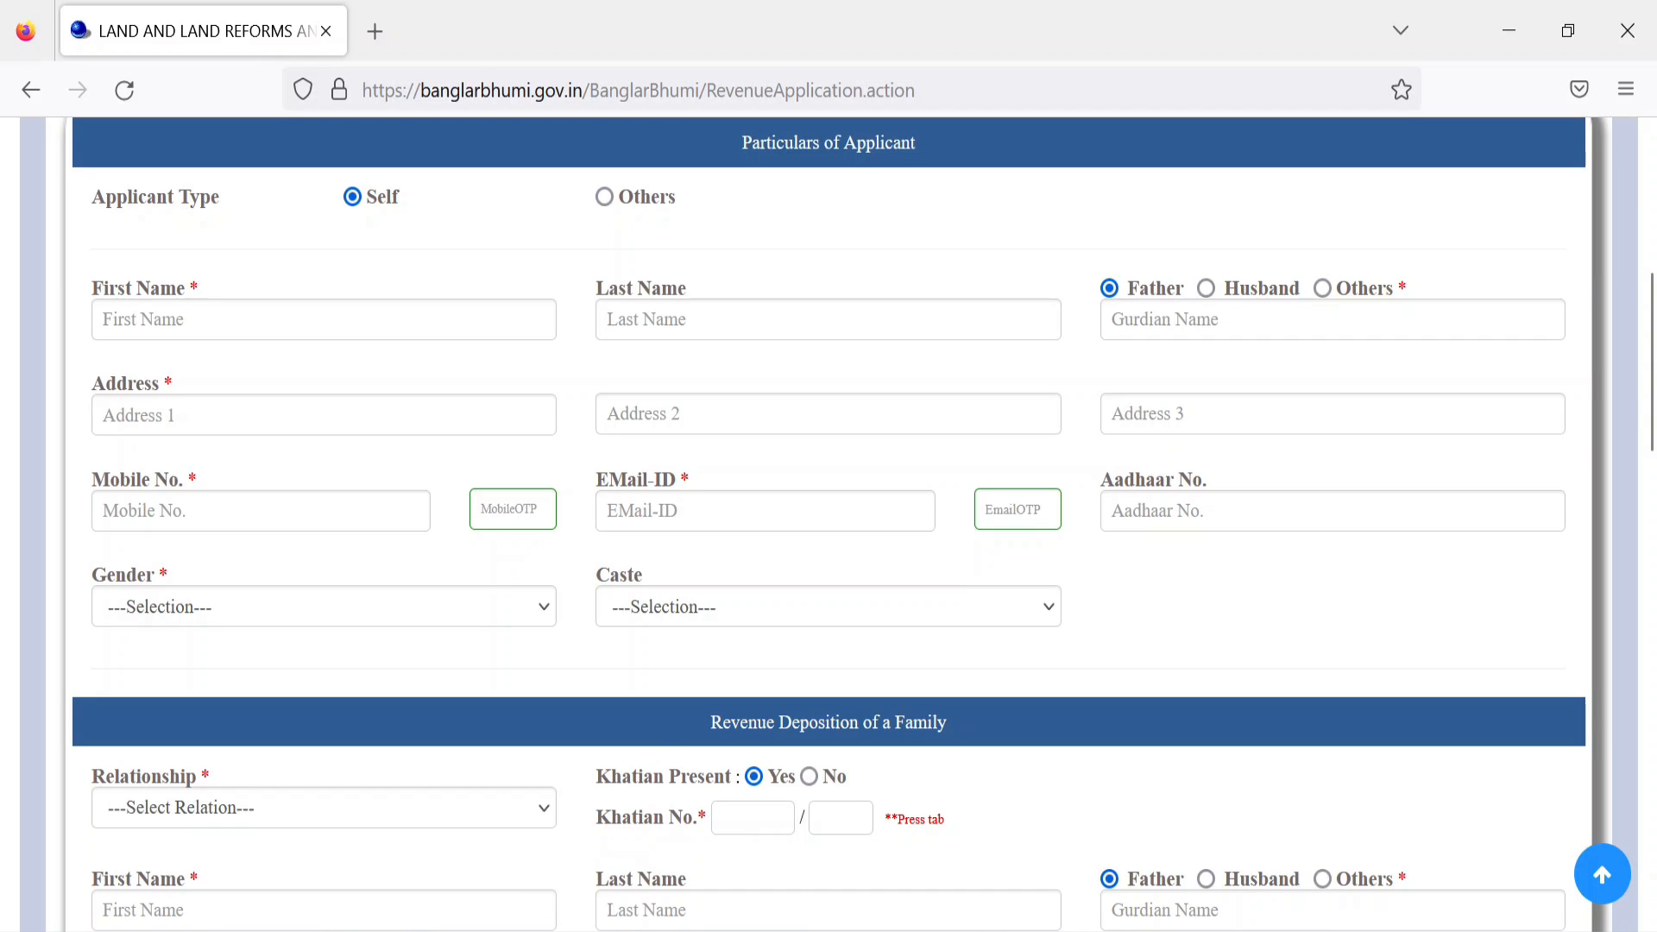
{"action": "scroll", "coordinate": [858, 766], "scroll_direction": "up", "scroll_amount": 4}
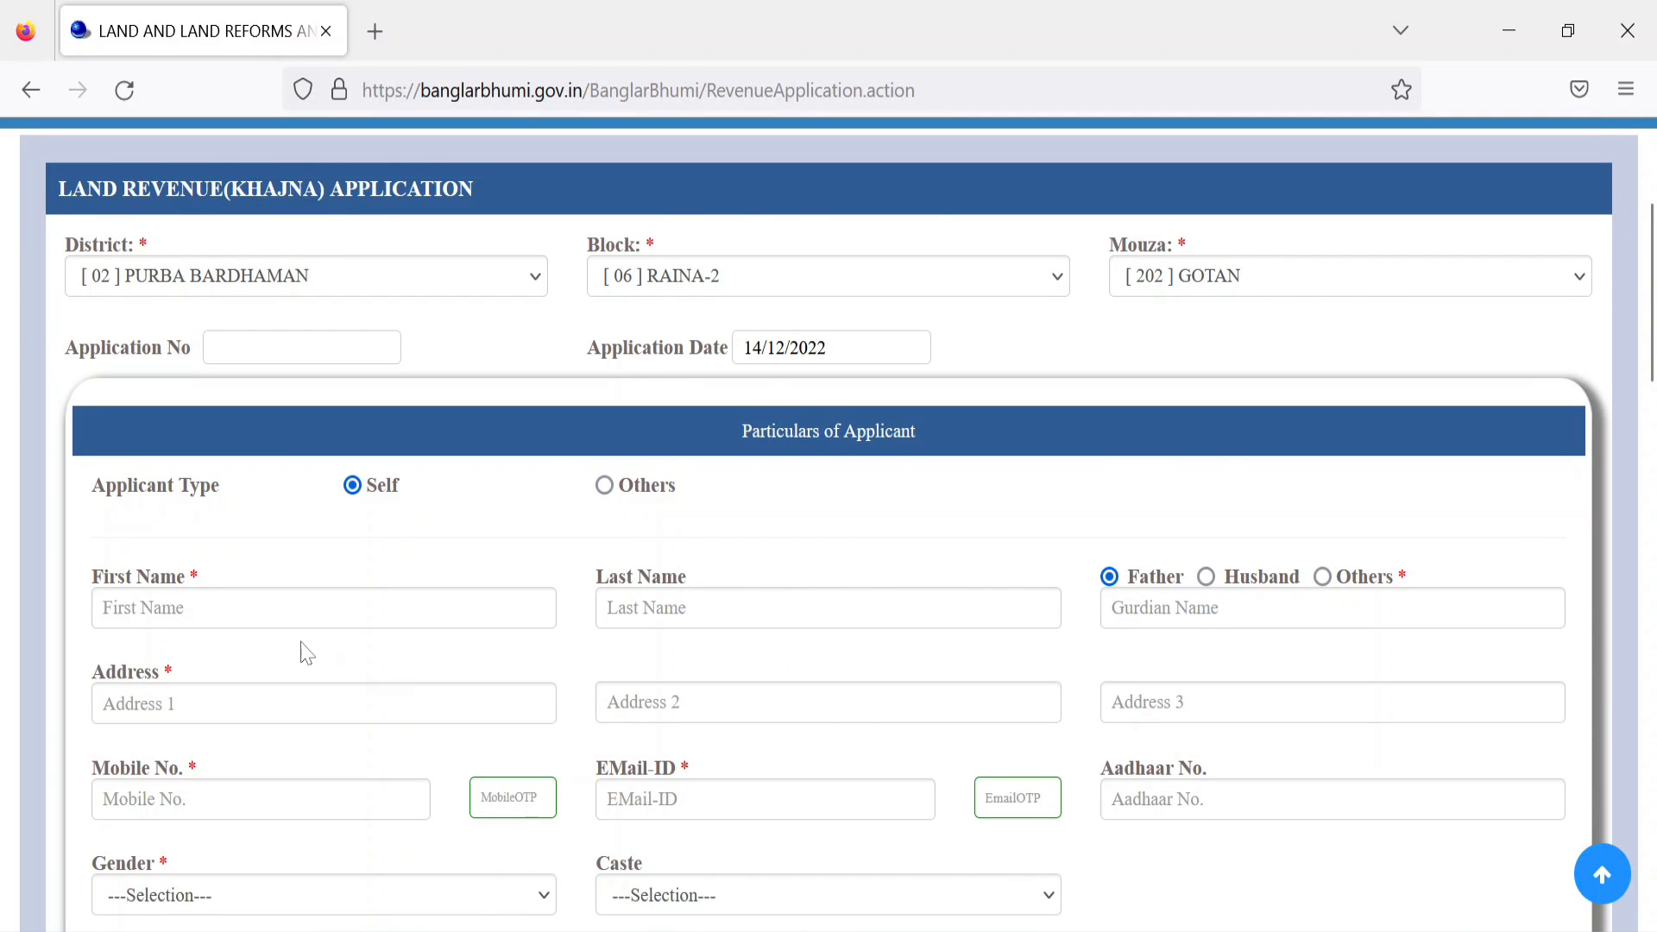
{"action": "scroll", "coordinate": [349, 267], "scroll_direction": "down", "scroll_amount": 10}
{"action": "left_click", "coordinate": [195, 243]}
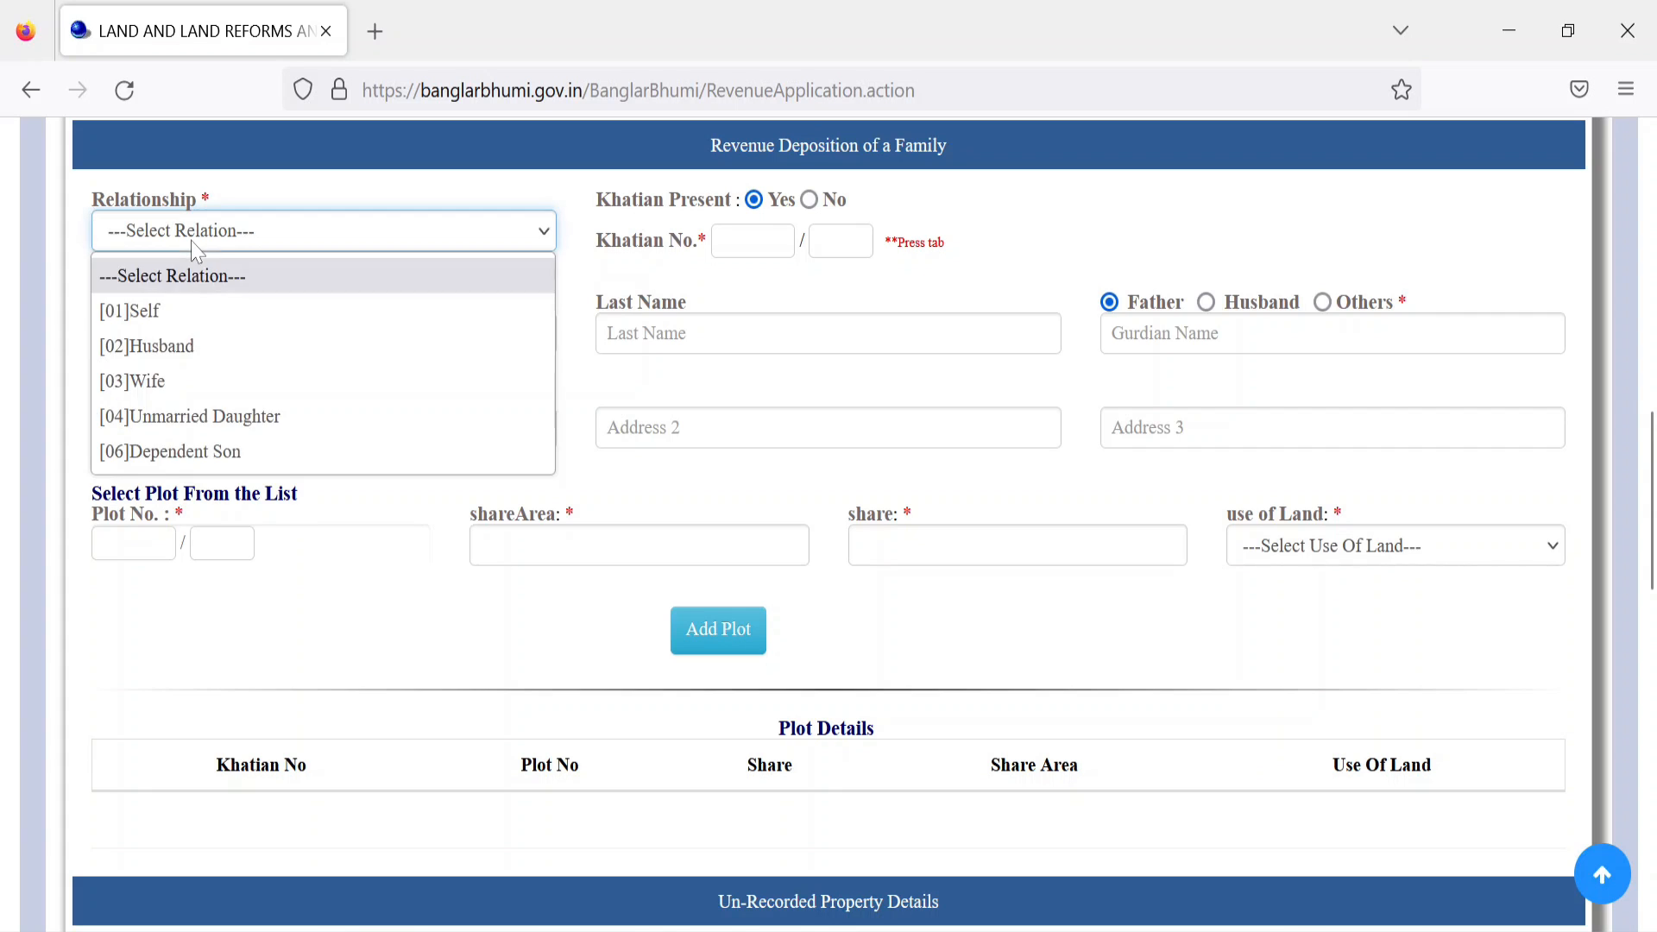
{"action": "left_click", "coordinate": [197, 315]}
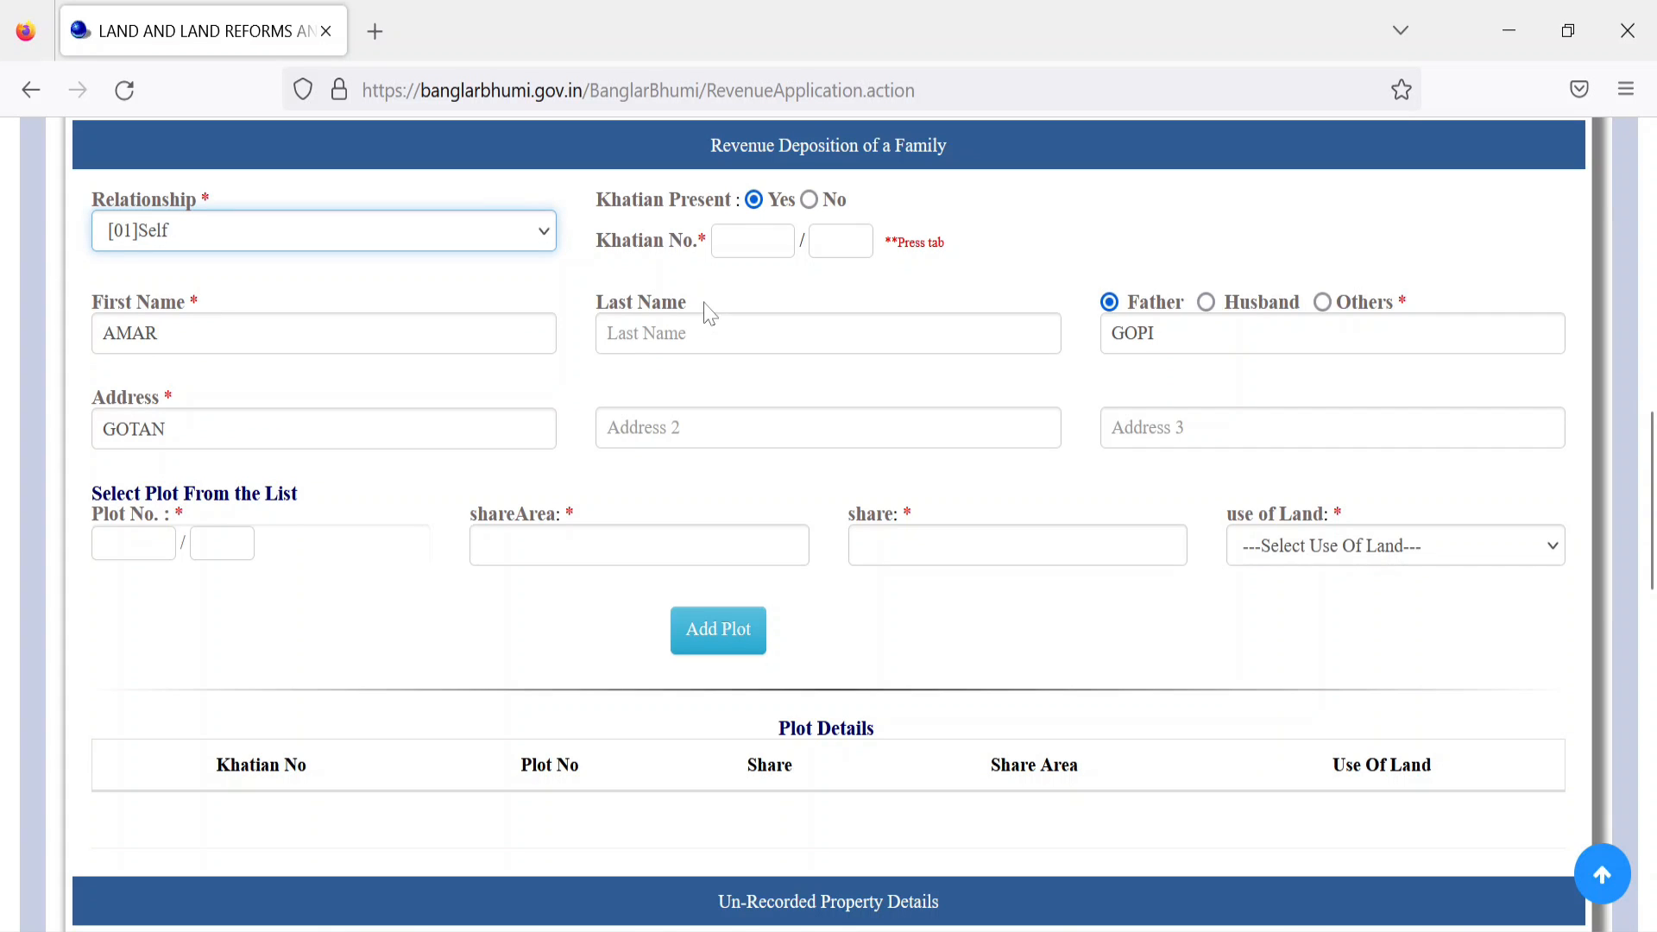
{"action": "left_click", "coordinate": [734, 242]}
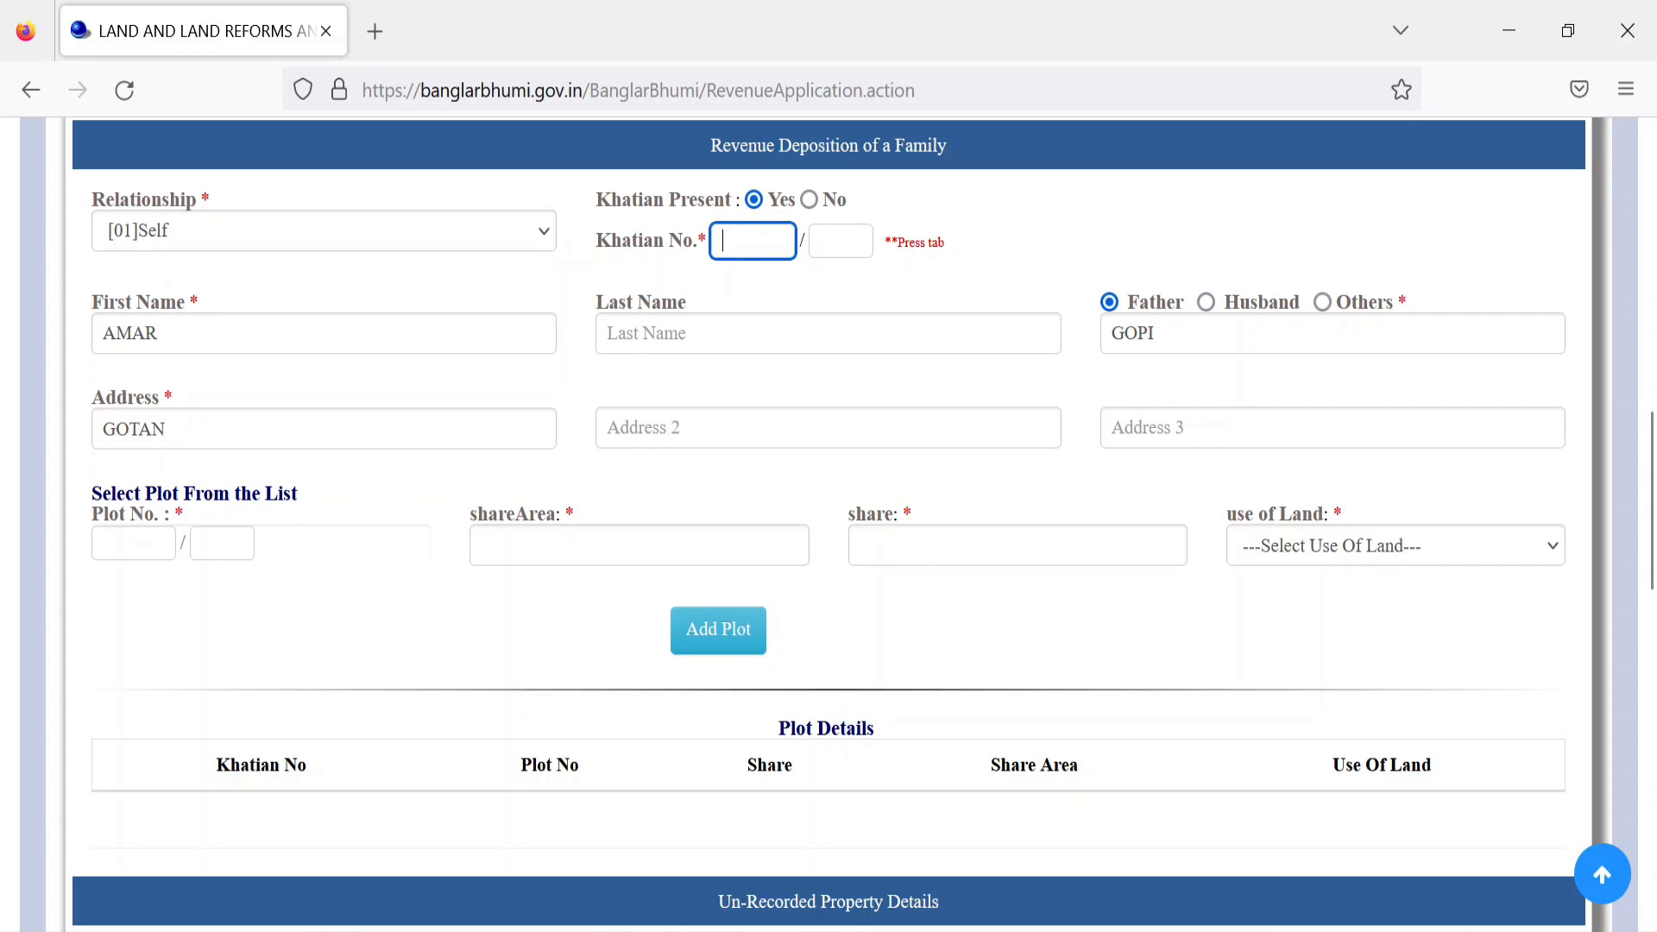
{"action": "type", "text": "22"}
{"action": "key", "text": "Tab"}
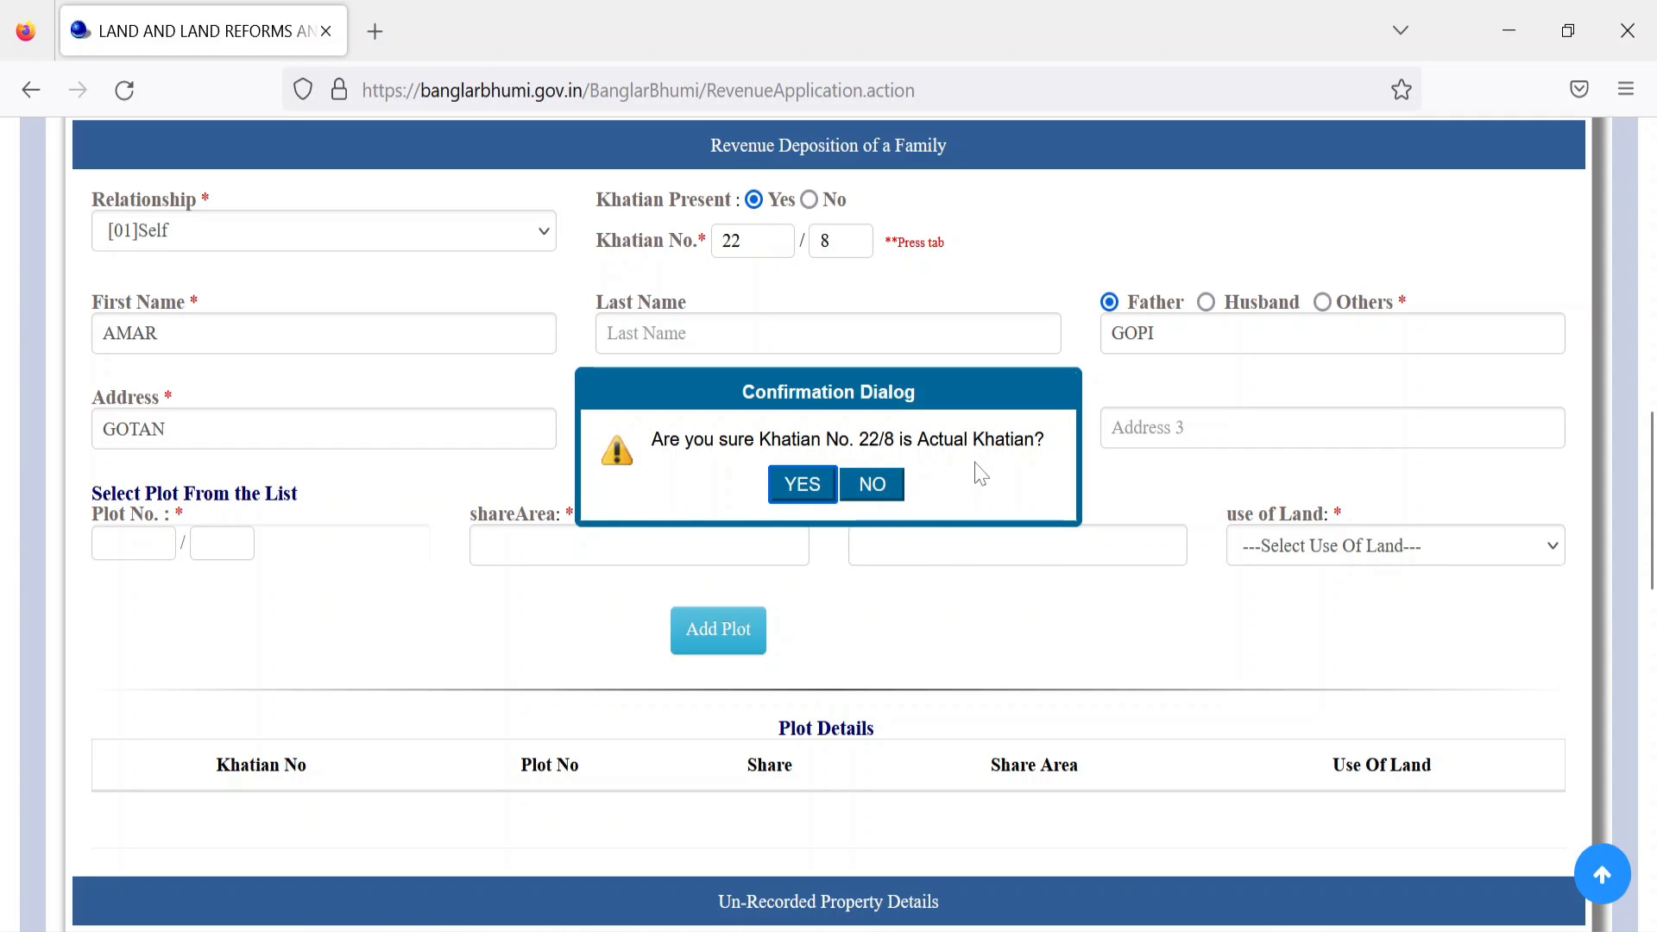
Step: Confirm 22/8 as the actual khatian and review its listed plots
{"action": "left_click", "coordinate": [801, 483]}
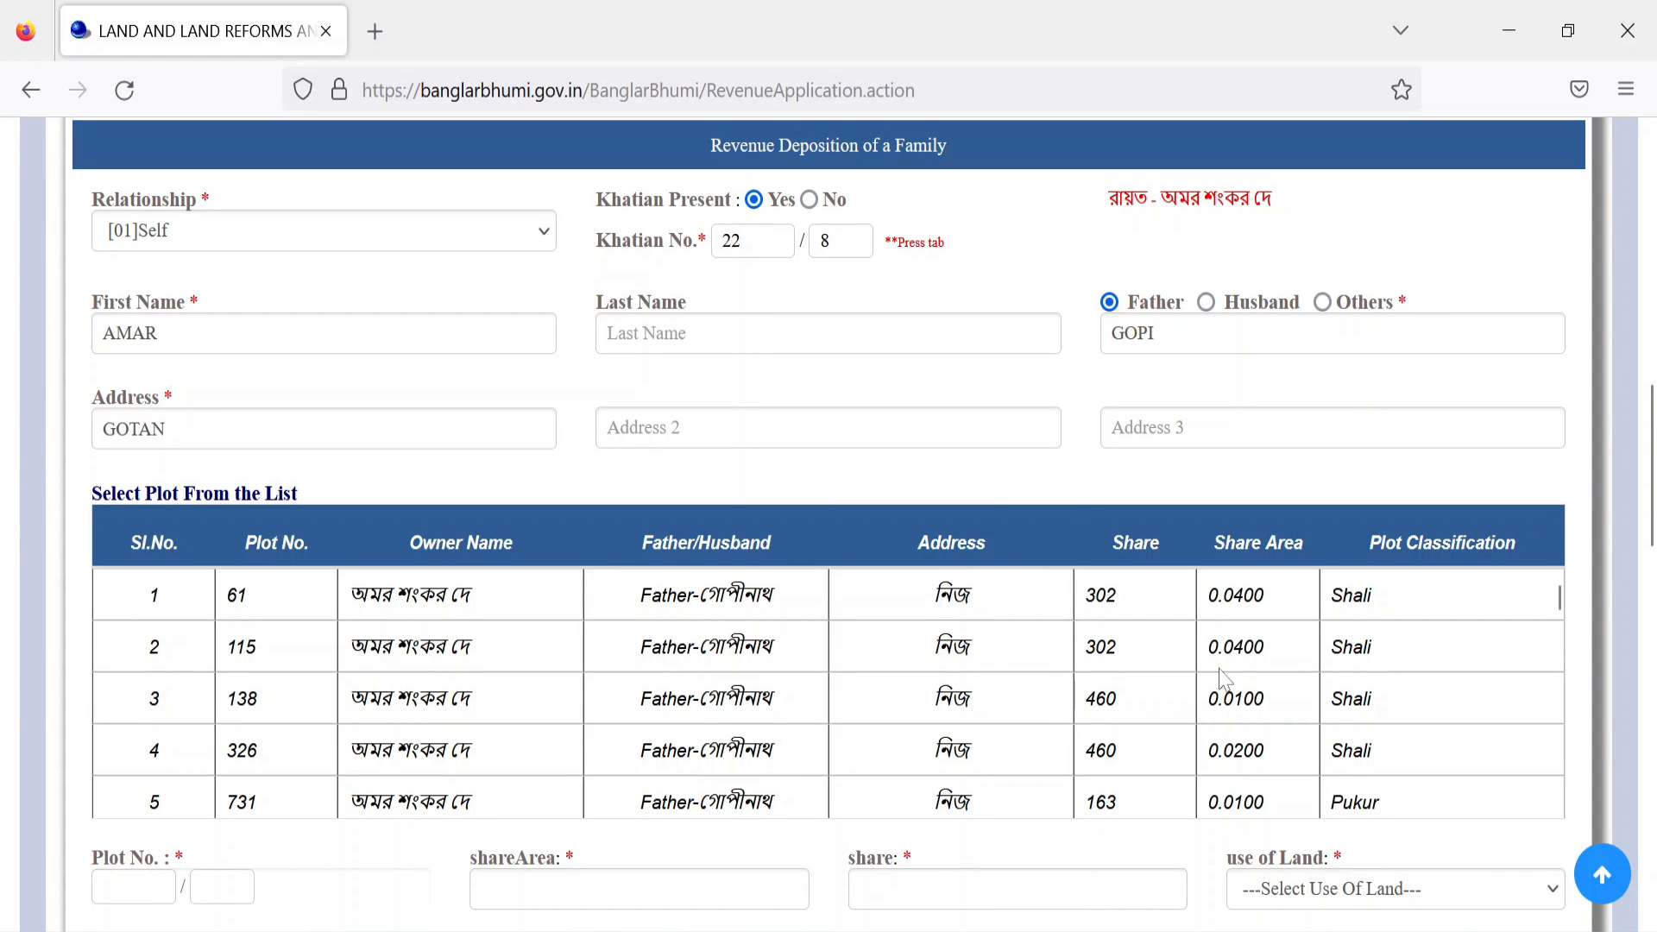
{"action": "scroll", "coordinate": [888, 703], "scroll_direction": "down", "scroll_amount": 10}
{"action": "scroll", "coordinate": [631, 749], "scroll_direction": "down", "scroll_amount": 10}
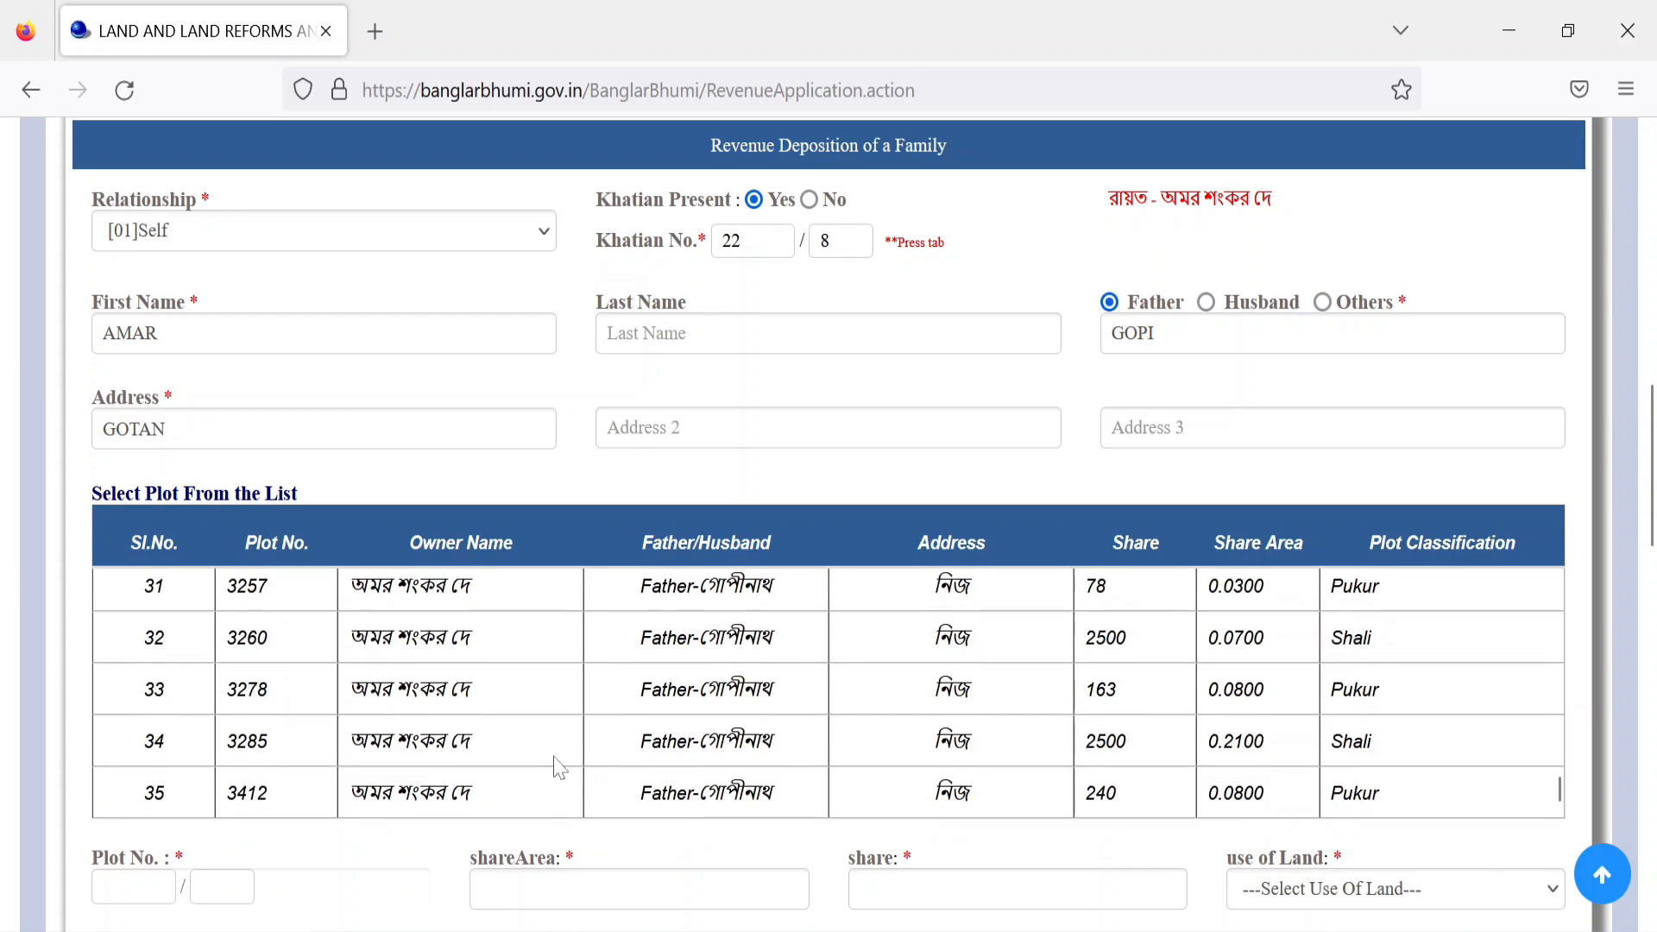
{"action": "scroll", "coordinate": [555, 765], "scroll_direction": "down", "scroll_amount": 10}
{"action": "scroll", "coordinate": [363, 592], "scroll_direction": "up", "scroll_amount": 5}
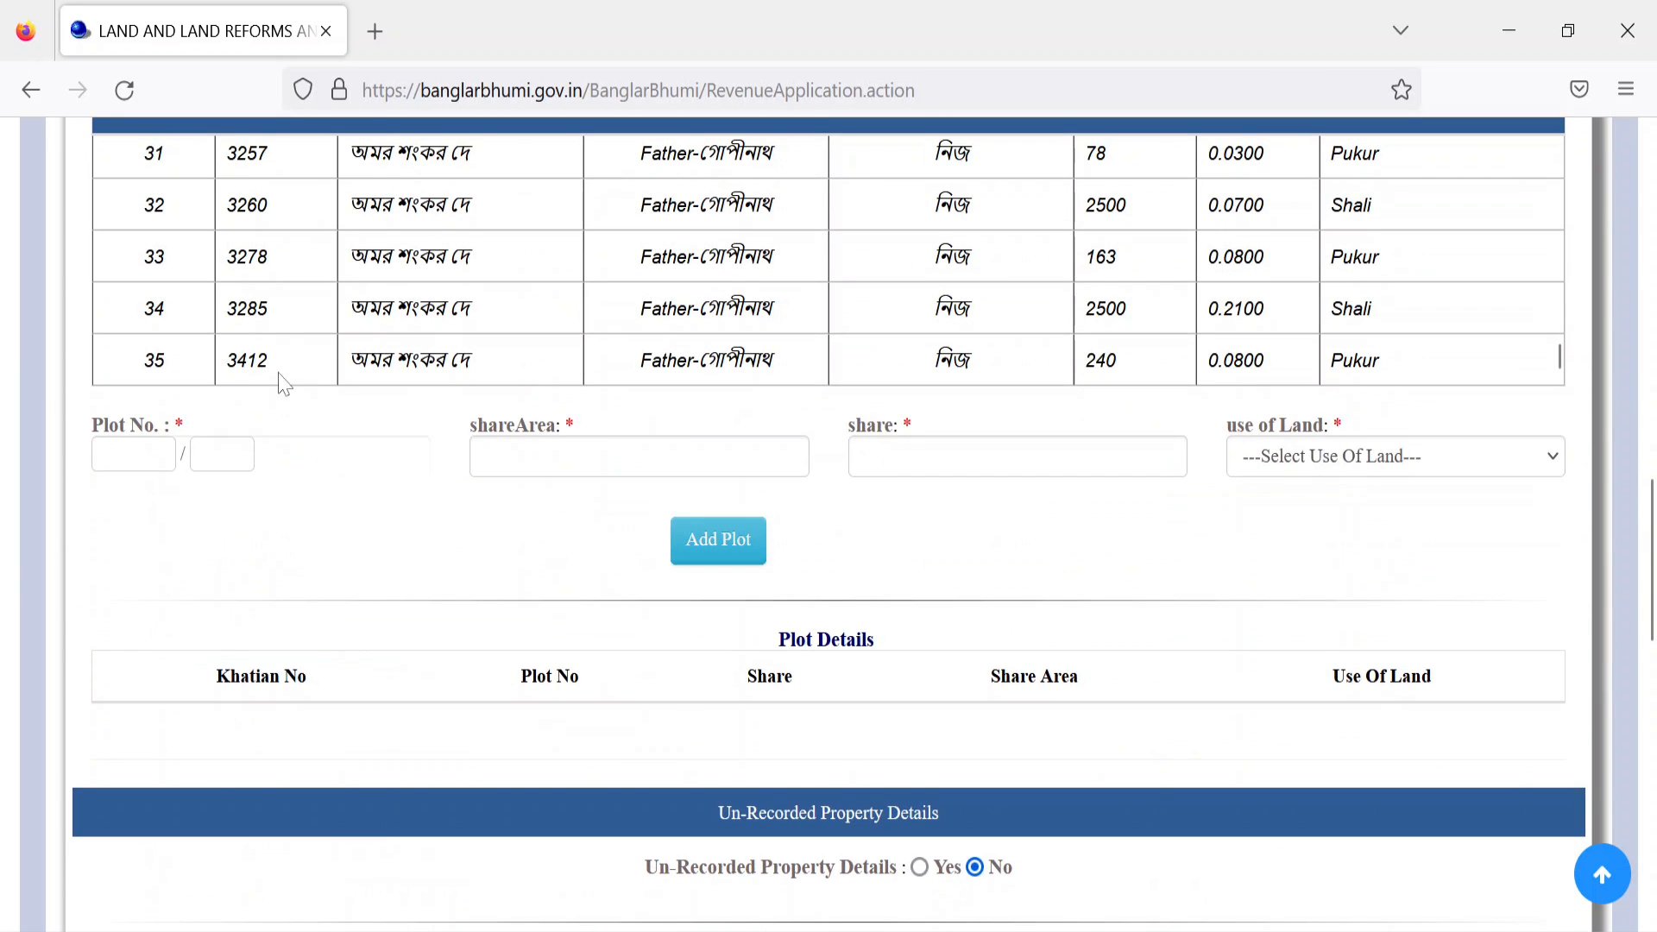
{"action": "scroll", "coordinate": [1653, 548], "scroll_direction": "up", "scroll_amount": 1}
{"action": "scroll", "coordinate": [1653, 548], "scroll_direction": "up", "scroll_amount": 2}
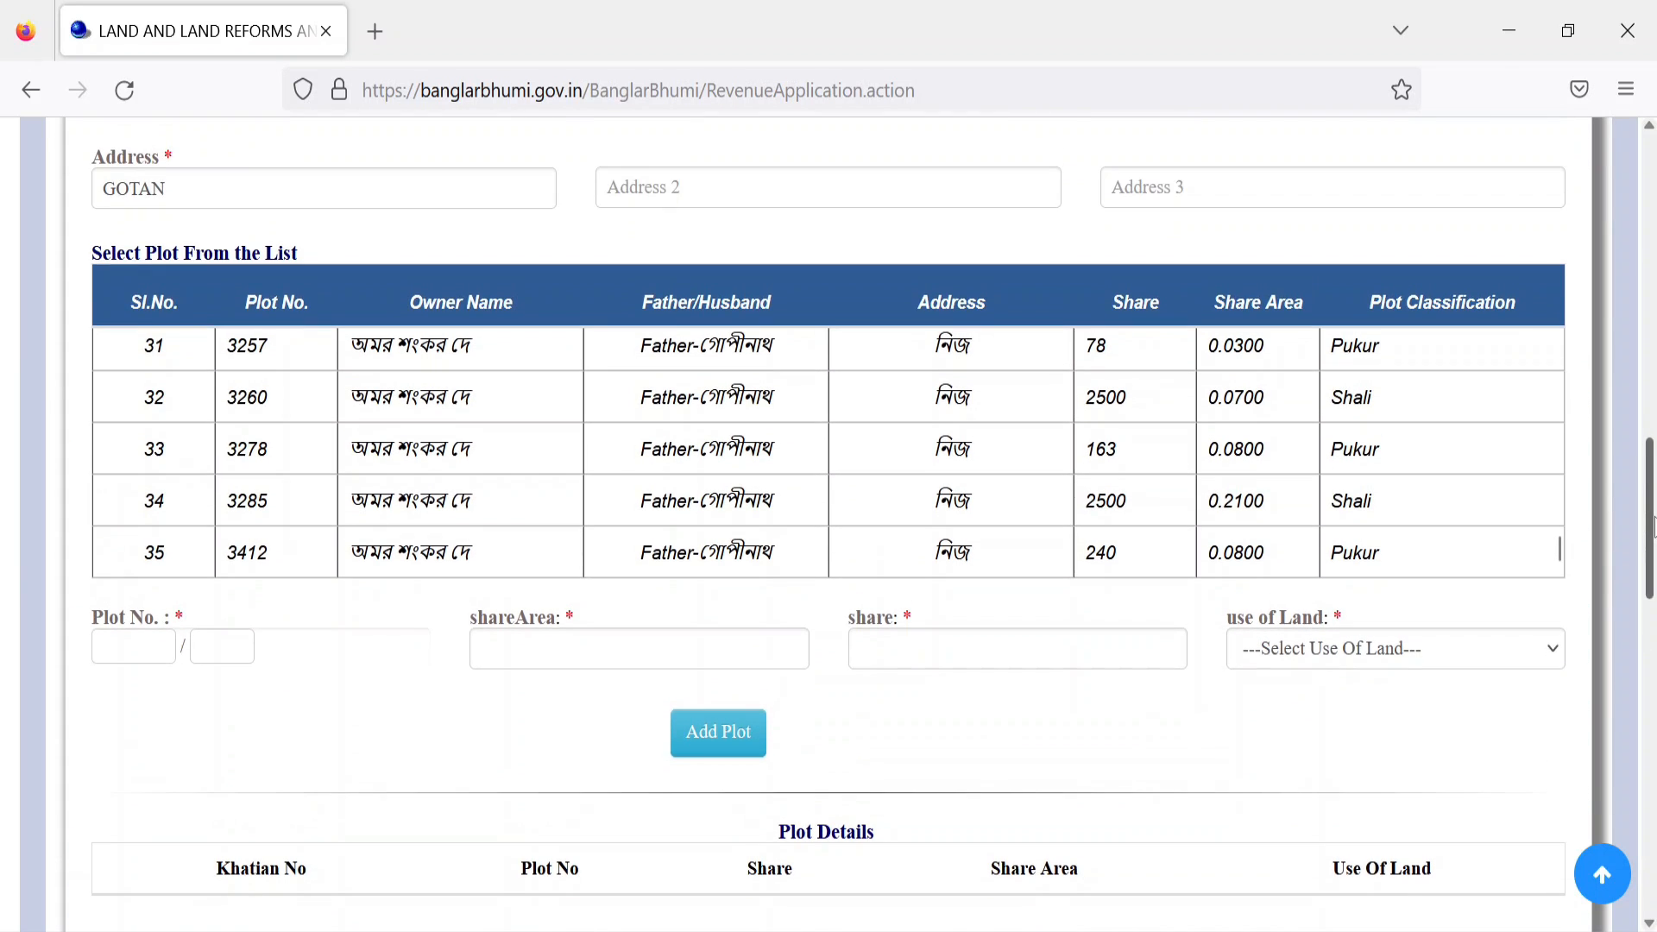
{"action": "scroll", "coordinate": [1372, 457], "scroll_direction": "up", "scroll_amount": 10}
{"action": "scroll", "coordinate": [1384, 464], "scroll_direction": "up", "scroll_amount": 8}
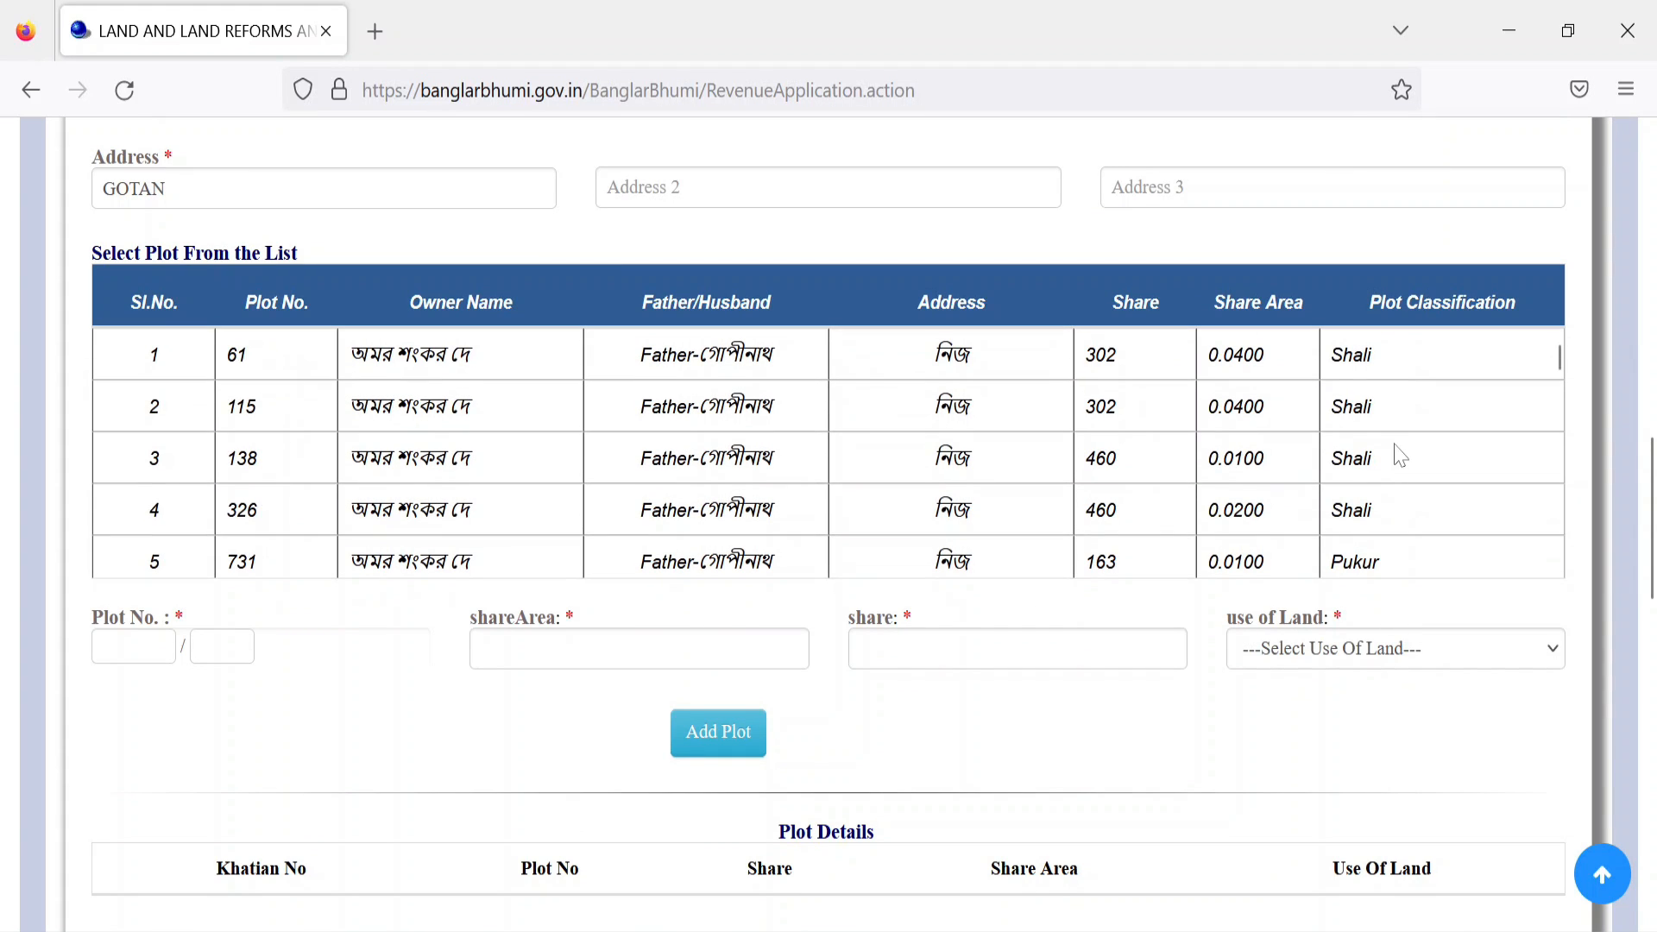
{"action": "scroll", "coordinate": [1400, 458], "scroll_direction": "up", "scroll_amount": 2}
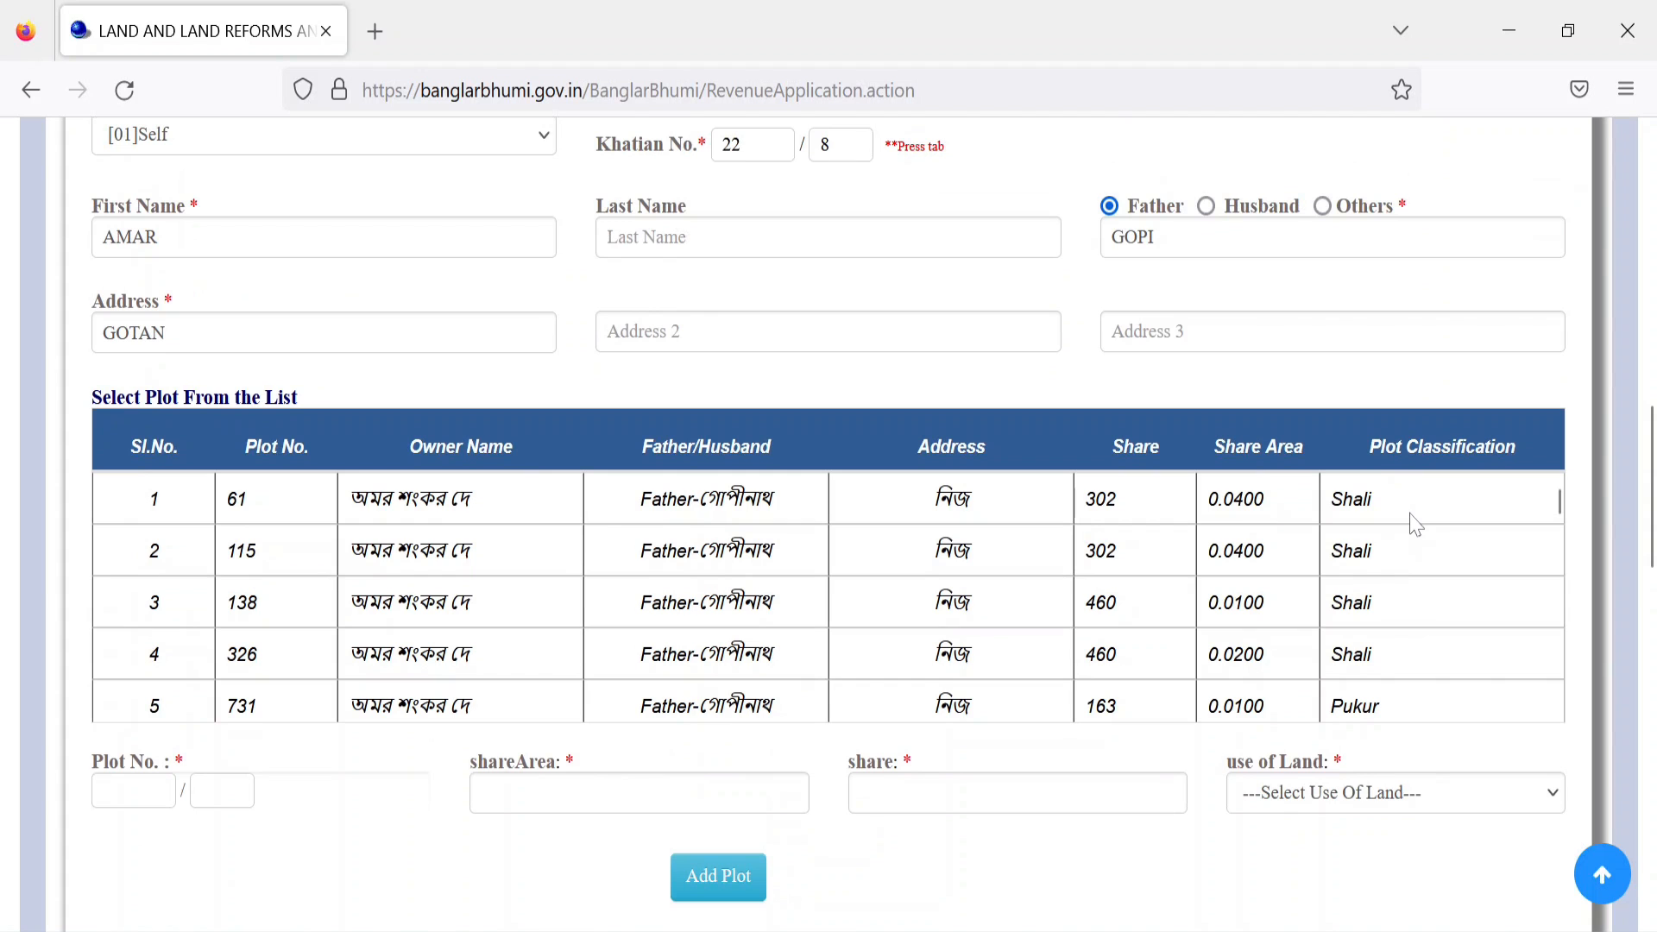
Step: Add plot 61 to Plot Details with use of land [R01]Krishi
{"action": "left_click", "coordinate": [1400, 701]}
{"action": "scroll", "coordinate": [1414, 689], "scroll_direction": "down", "scroll_amount": 3}
{"action": "scroll", "coordinate": [1420, 688], "scroll_direction": "down", "scroll_amount": 5}
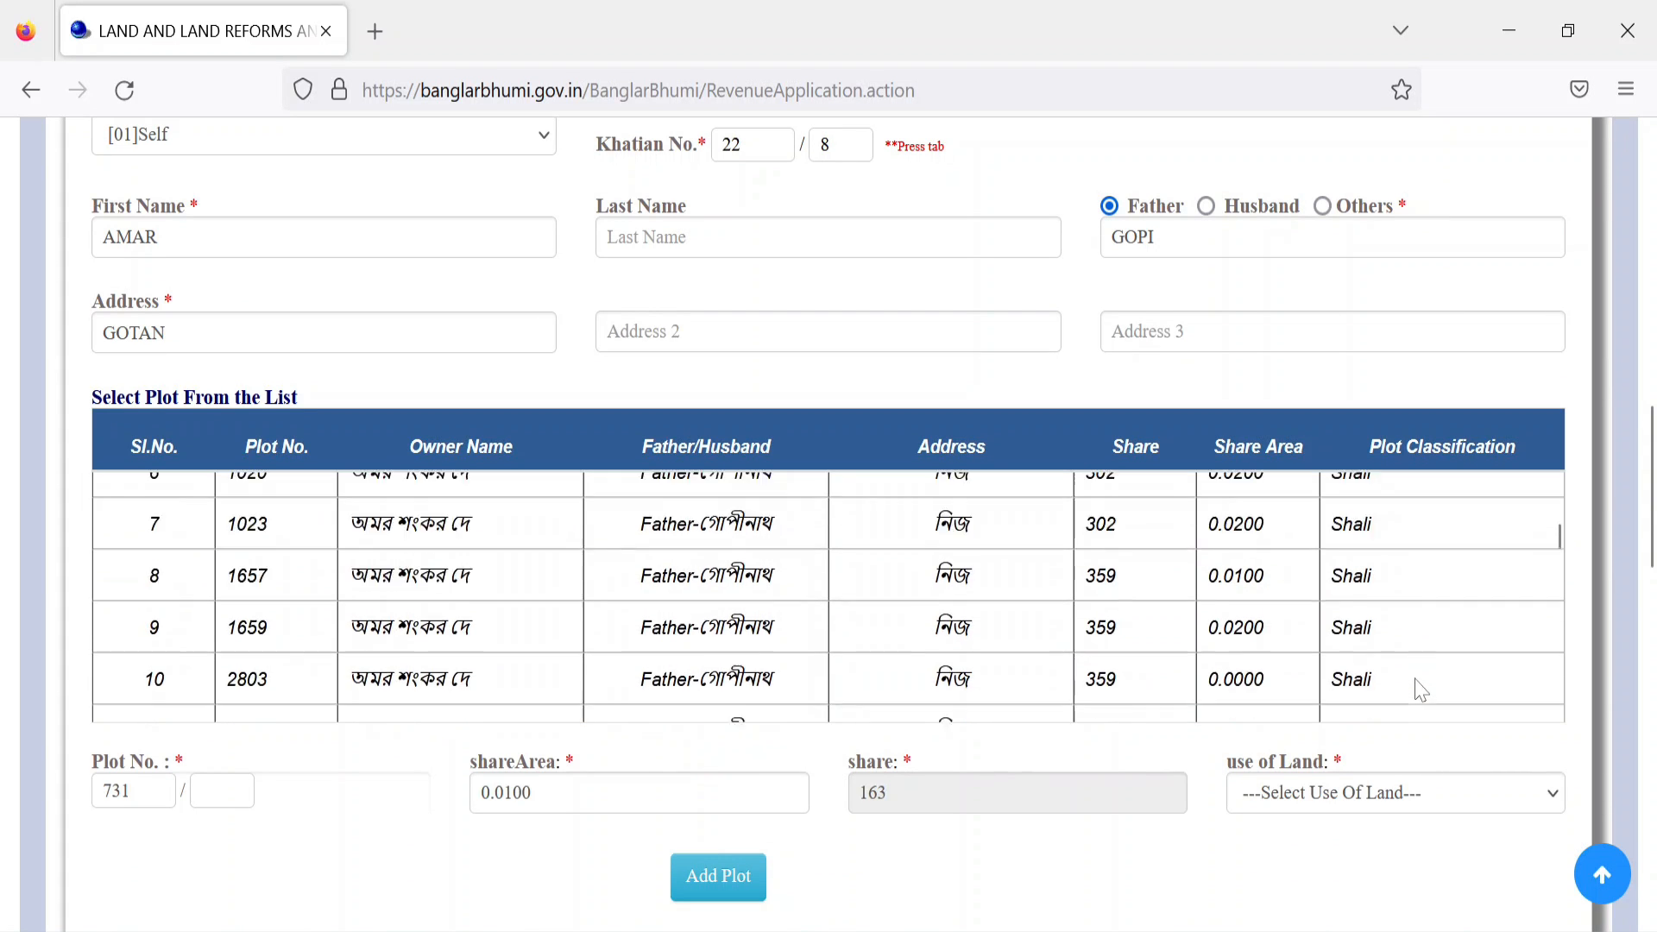
{"action": "left_click", "coordinate": [1418, 532]}
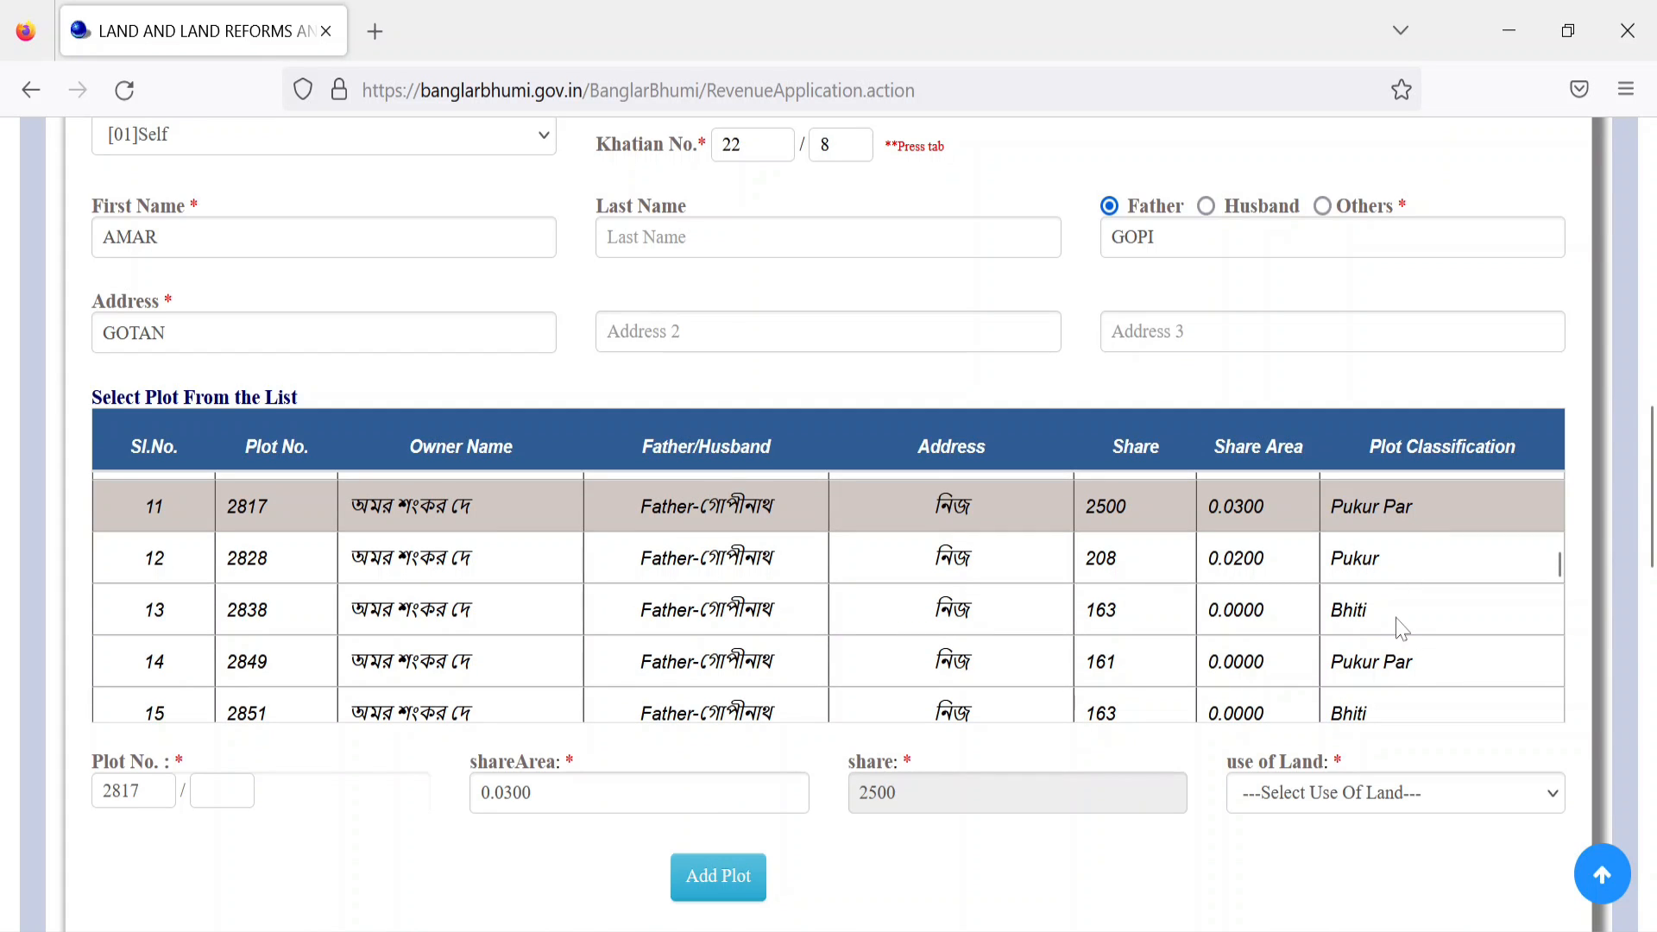
{"action": "scroll", "coordinate": [1400, 630], "scroll_direction": "up", "scroll_amount": 6}
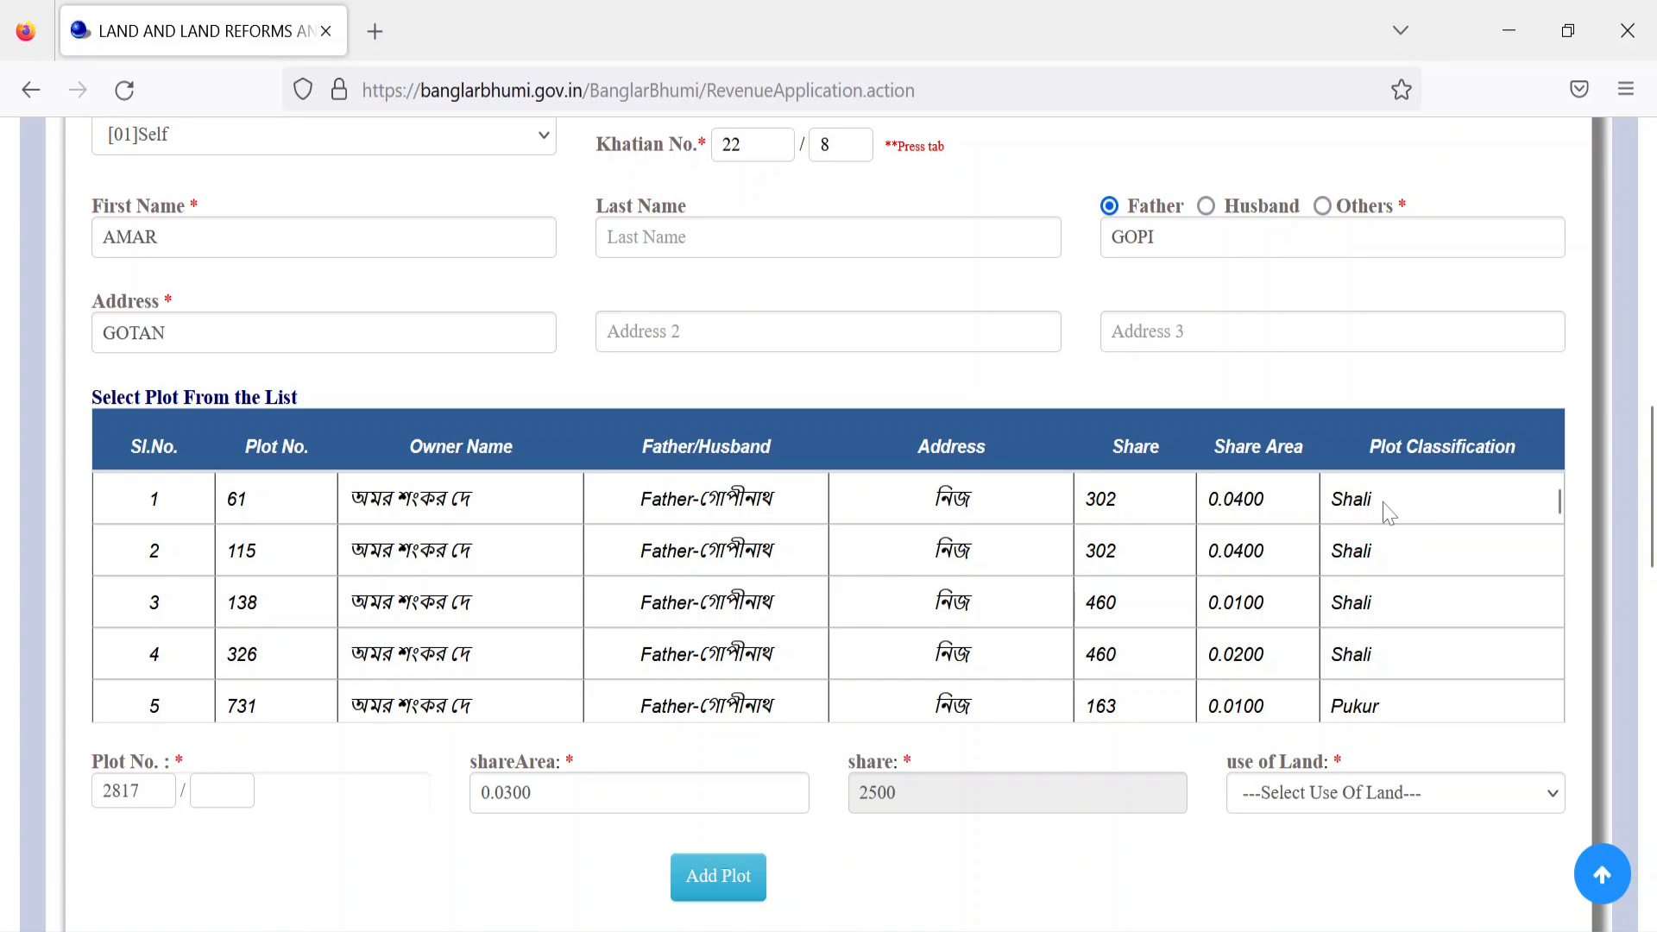
{"action": "left_click", "coordinate": [1389, 512]}
{"action": "left_click", "coordinate": [1361, 801]}
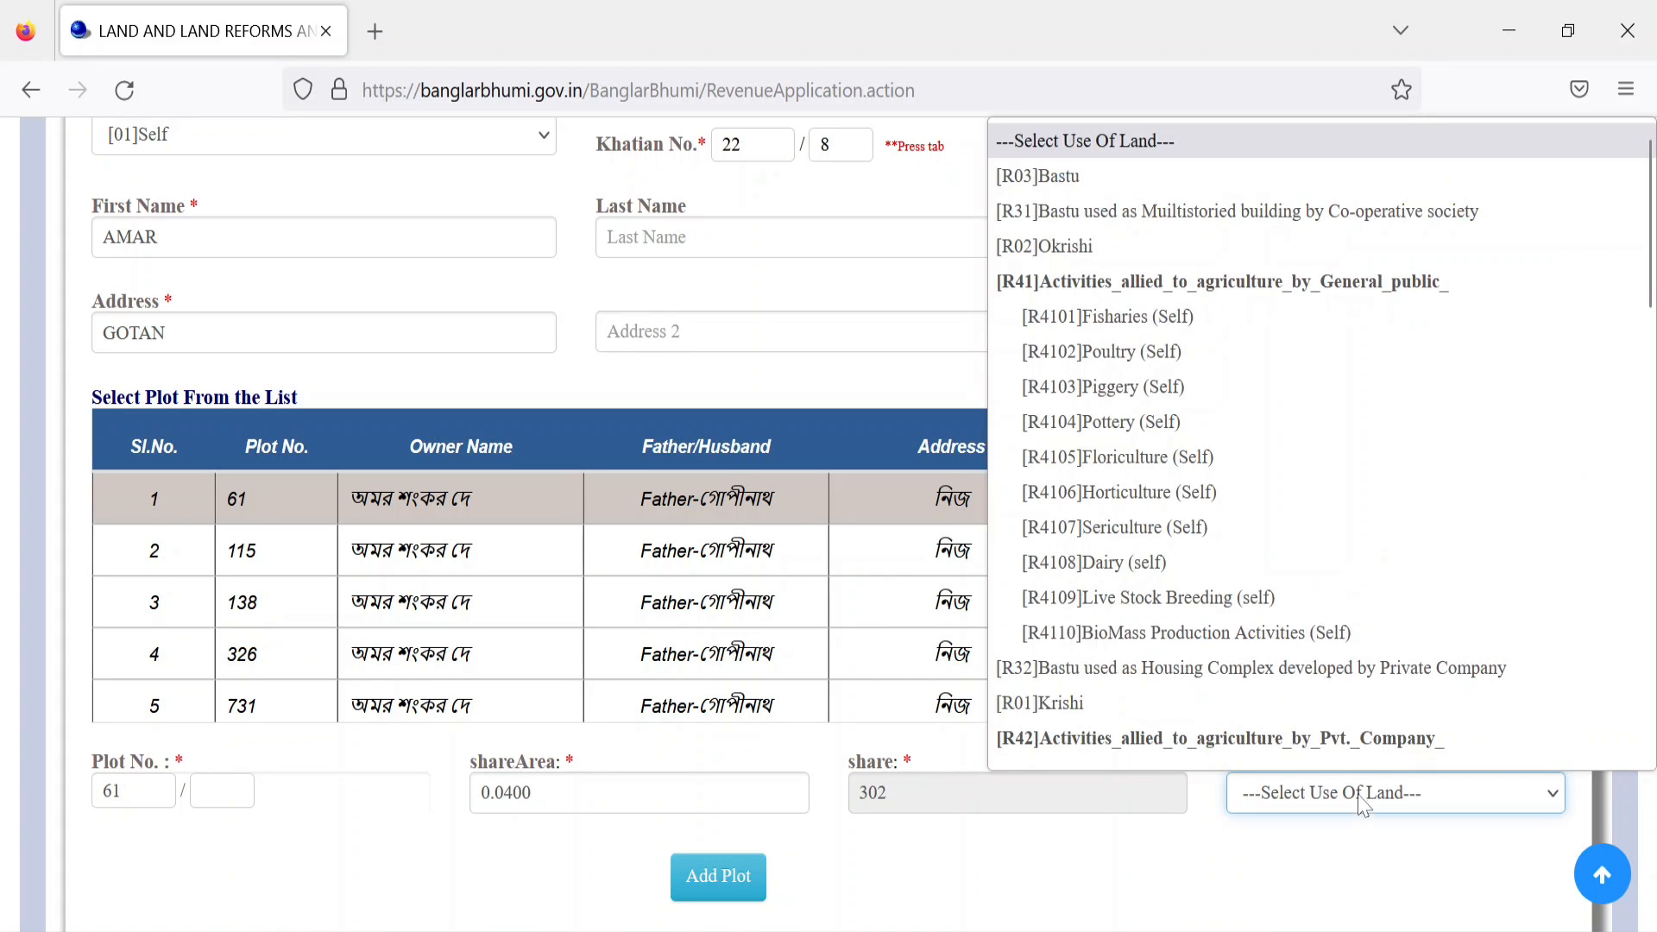
{"action": "scroll", "coordinate": [1148, 371], "scroll_direction": "down", "scroll_amount": 1}
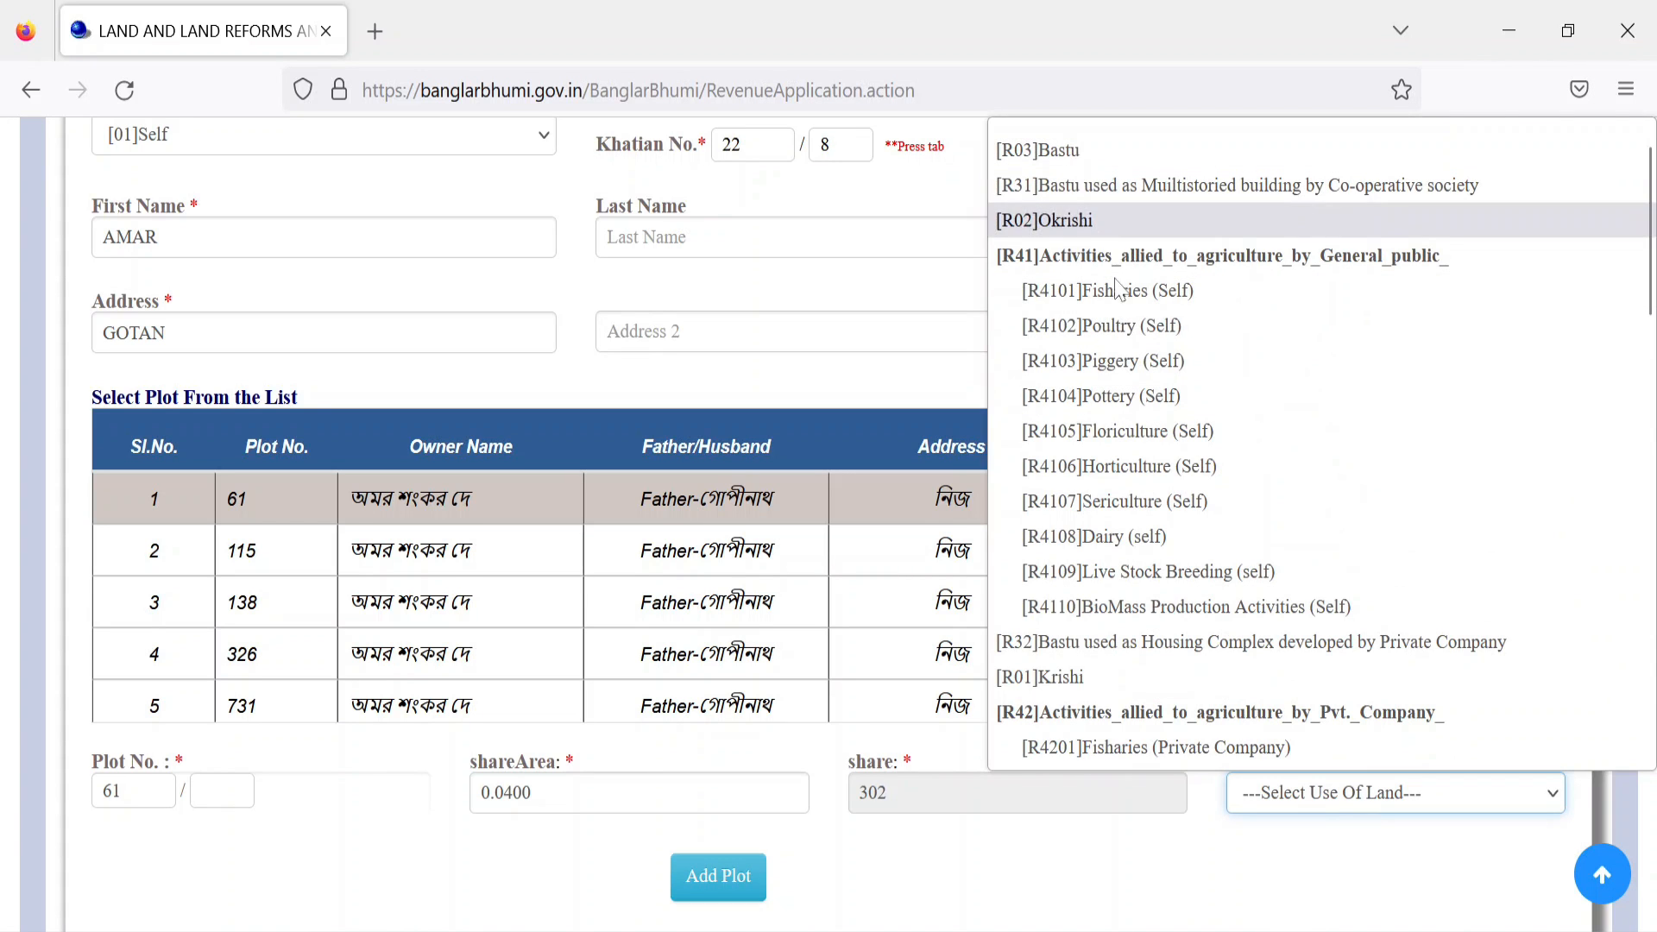
{"action": "scroll", "coordinate": [1167, 332], "scroll_direction": "up", "scroll_amount": 1}
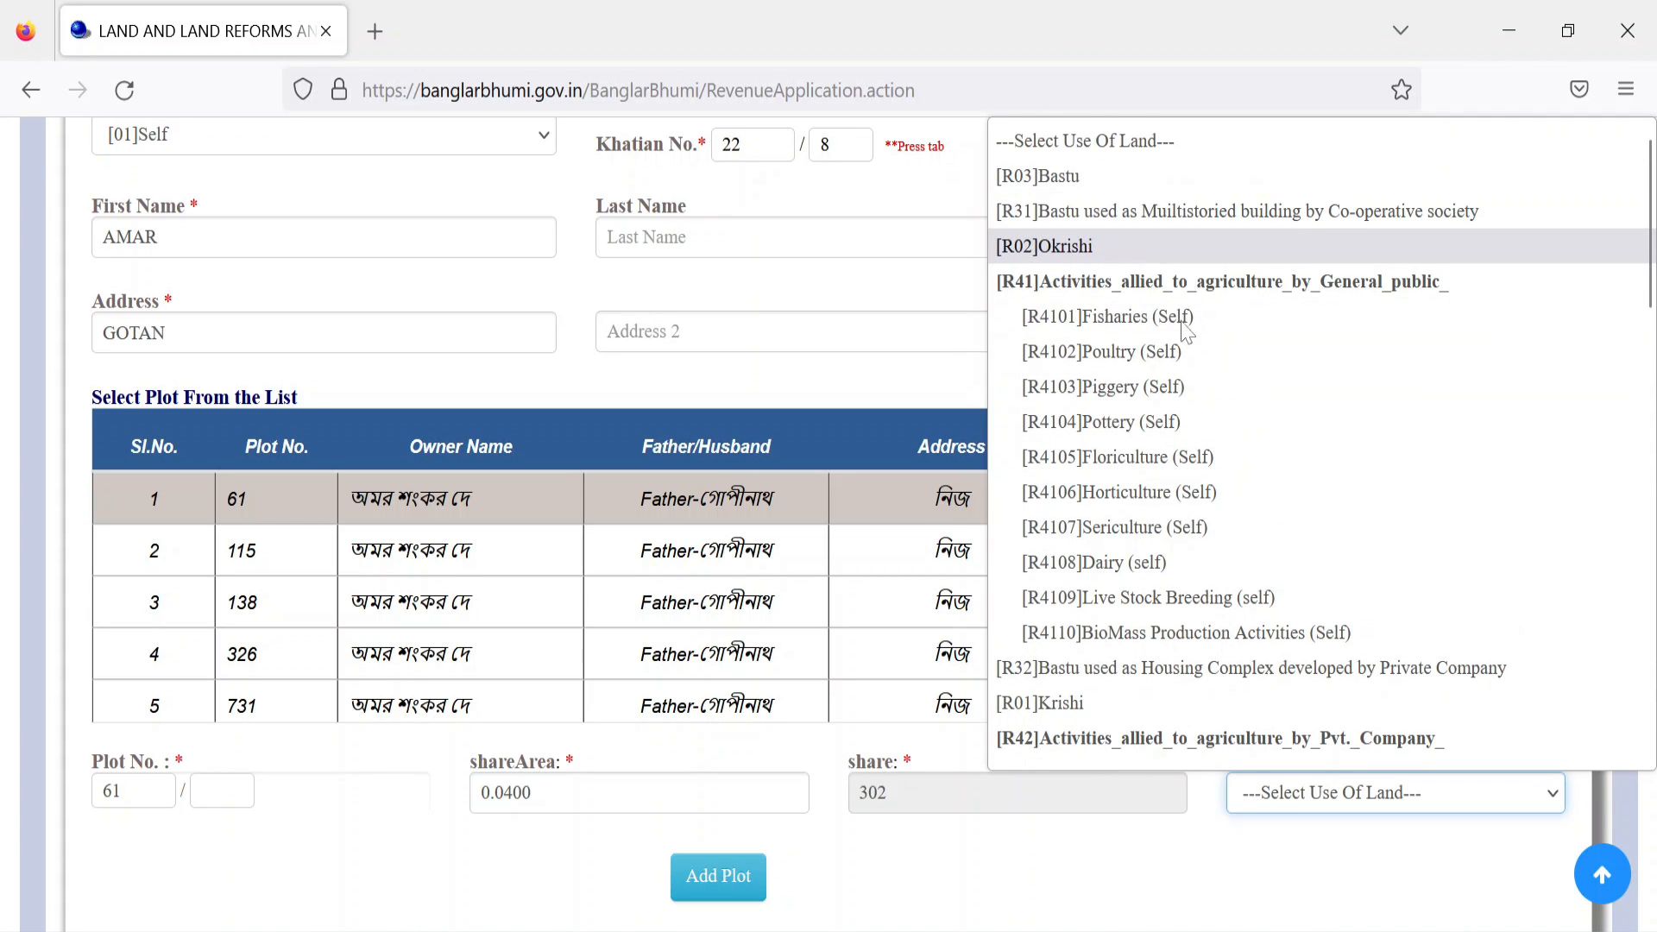
{"action": "left_click", "coordinate": [1044, 703]}
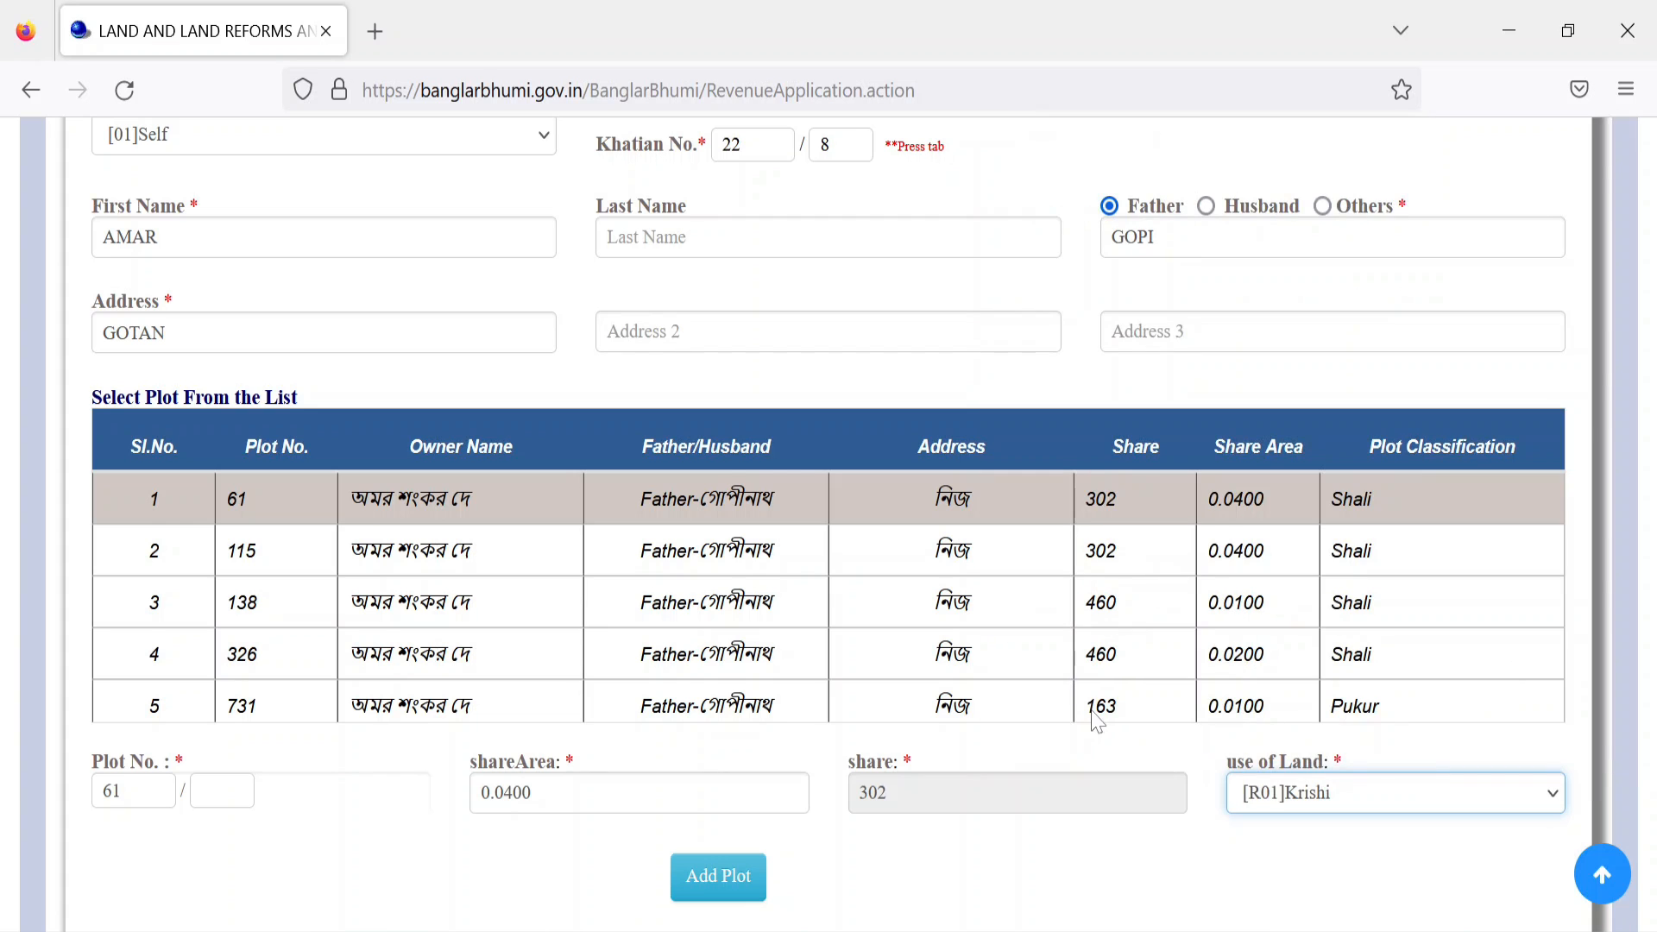
{"action": "left_click", "coordinate": [754, 877]}
Step: Add plot 115 to Plot Details, also with use of land [R01]Krishi
{"action": "scroll", "coordinate": [855, 837], "scroll_direction": "down", "scroll_amount": 3}
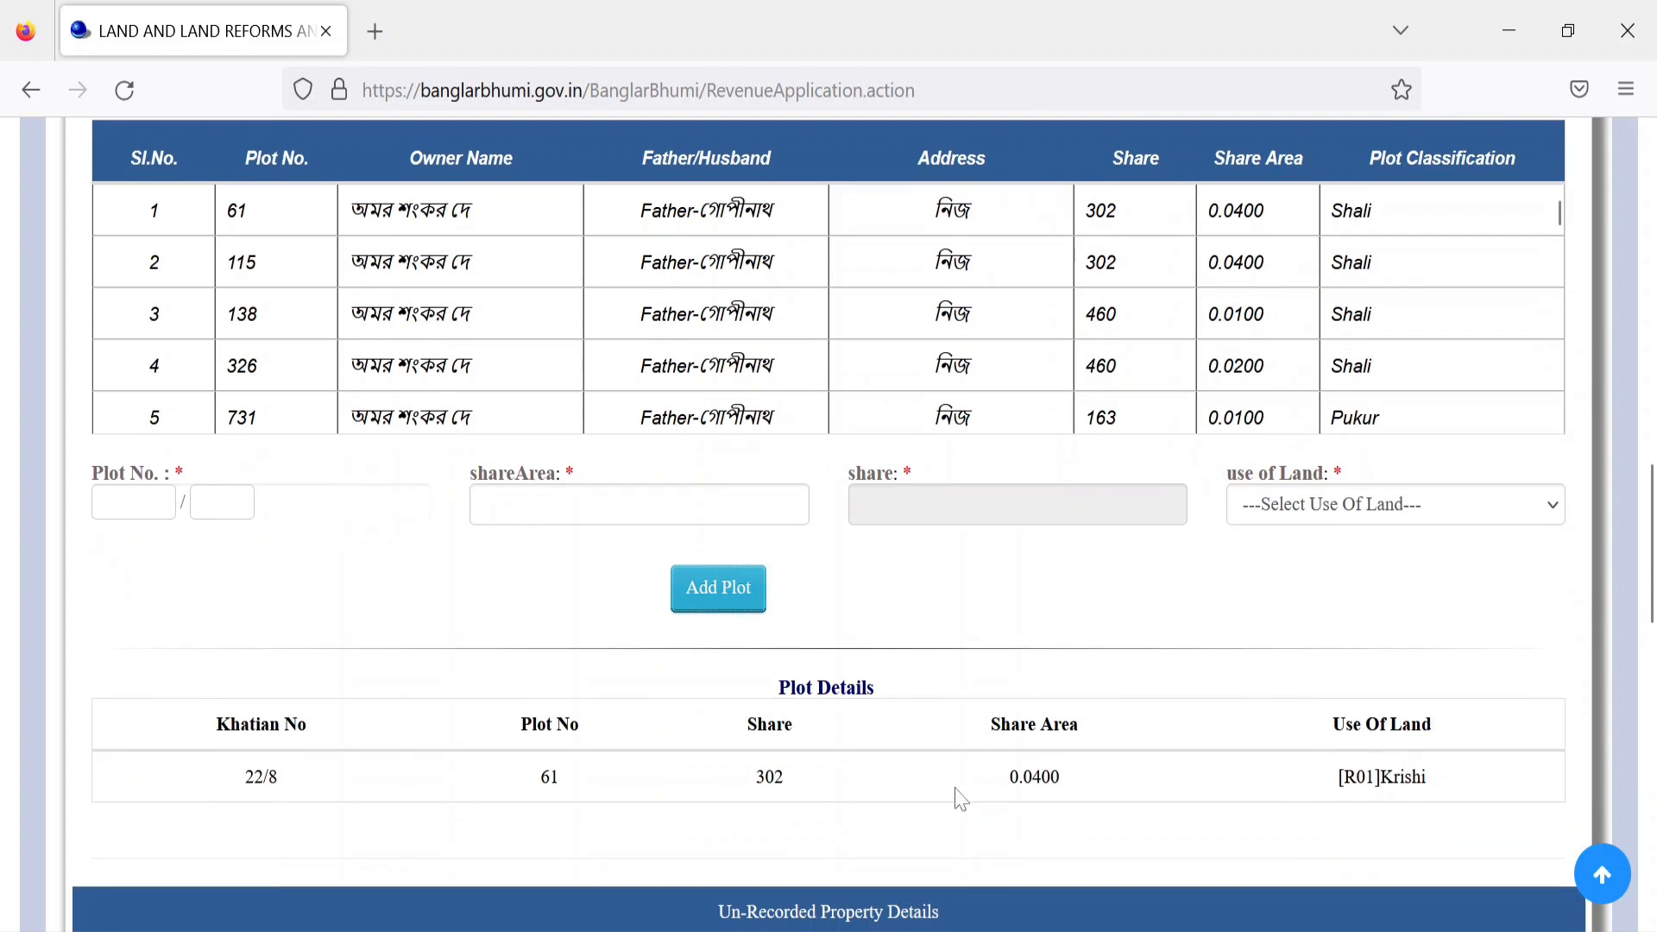
{"action": "scroll", "coordinate": [1295, 781], "scroll_direction": "up", "scroll_amount": 3}
{"action": "left_click", "coordinate": [1414, 423]}
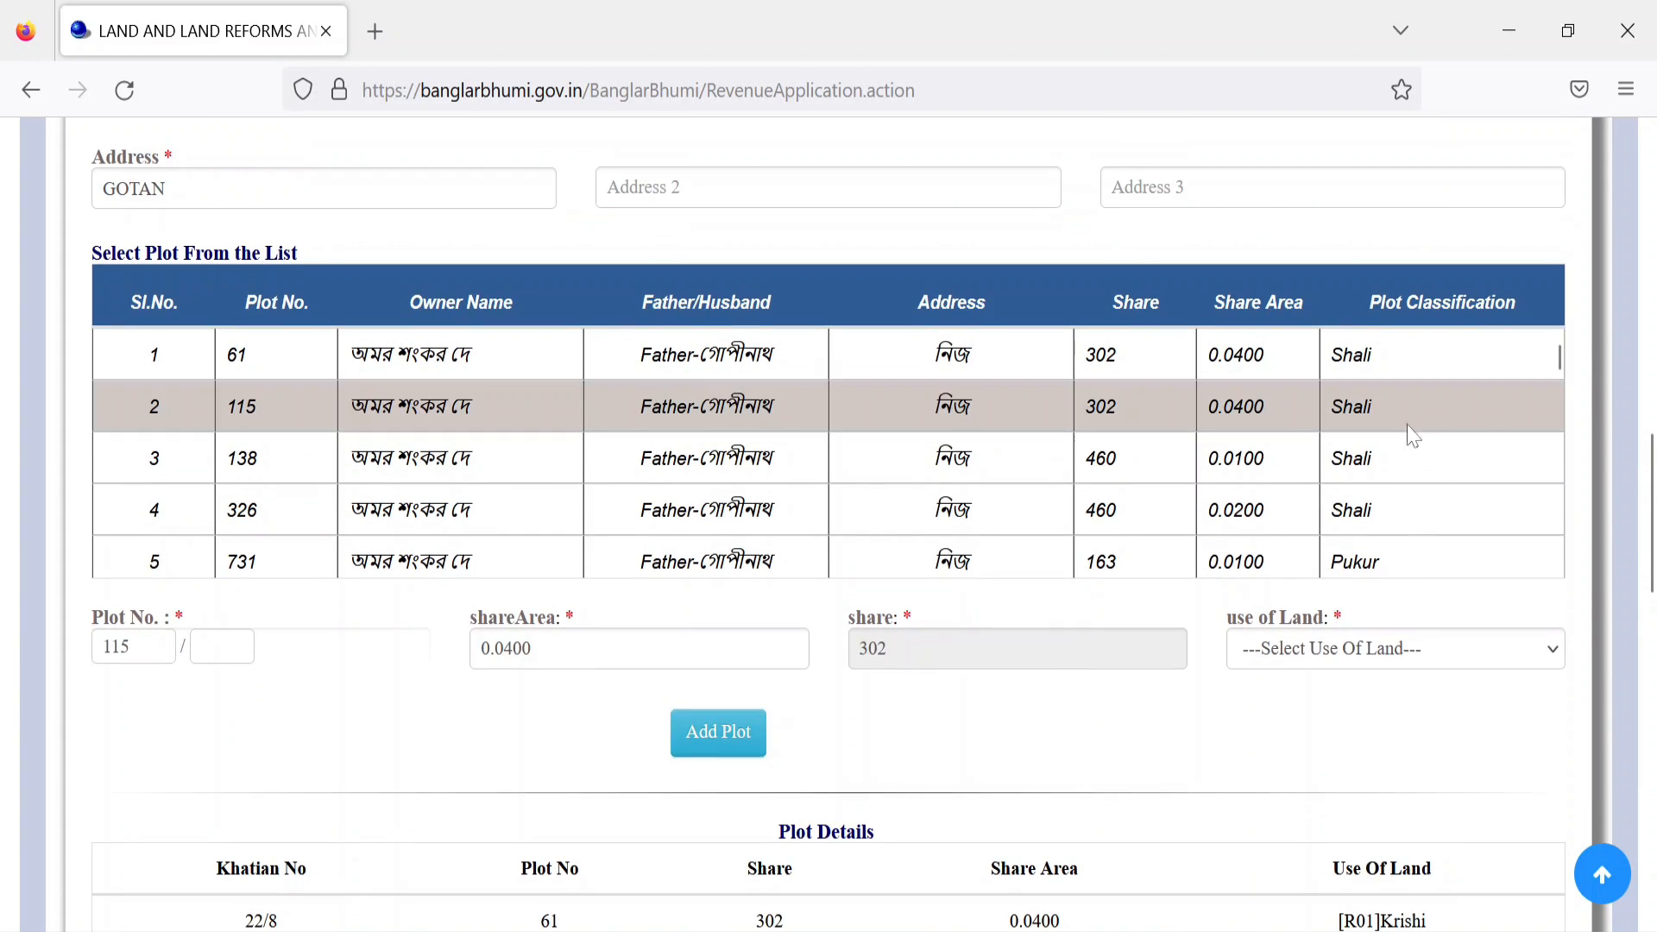
{"action": "left_click", "coordinate": [1369, 647]}
{"action": "scroll", "coordinate": [1113, 535], "scroll_direction": "down", "scroll_amount": 2}
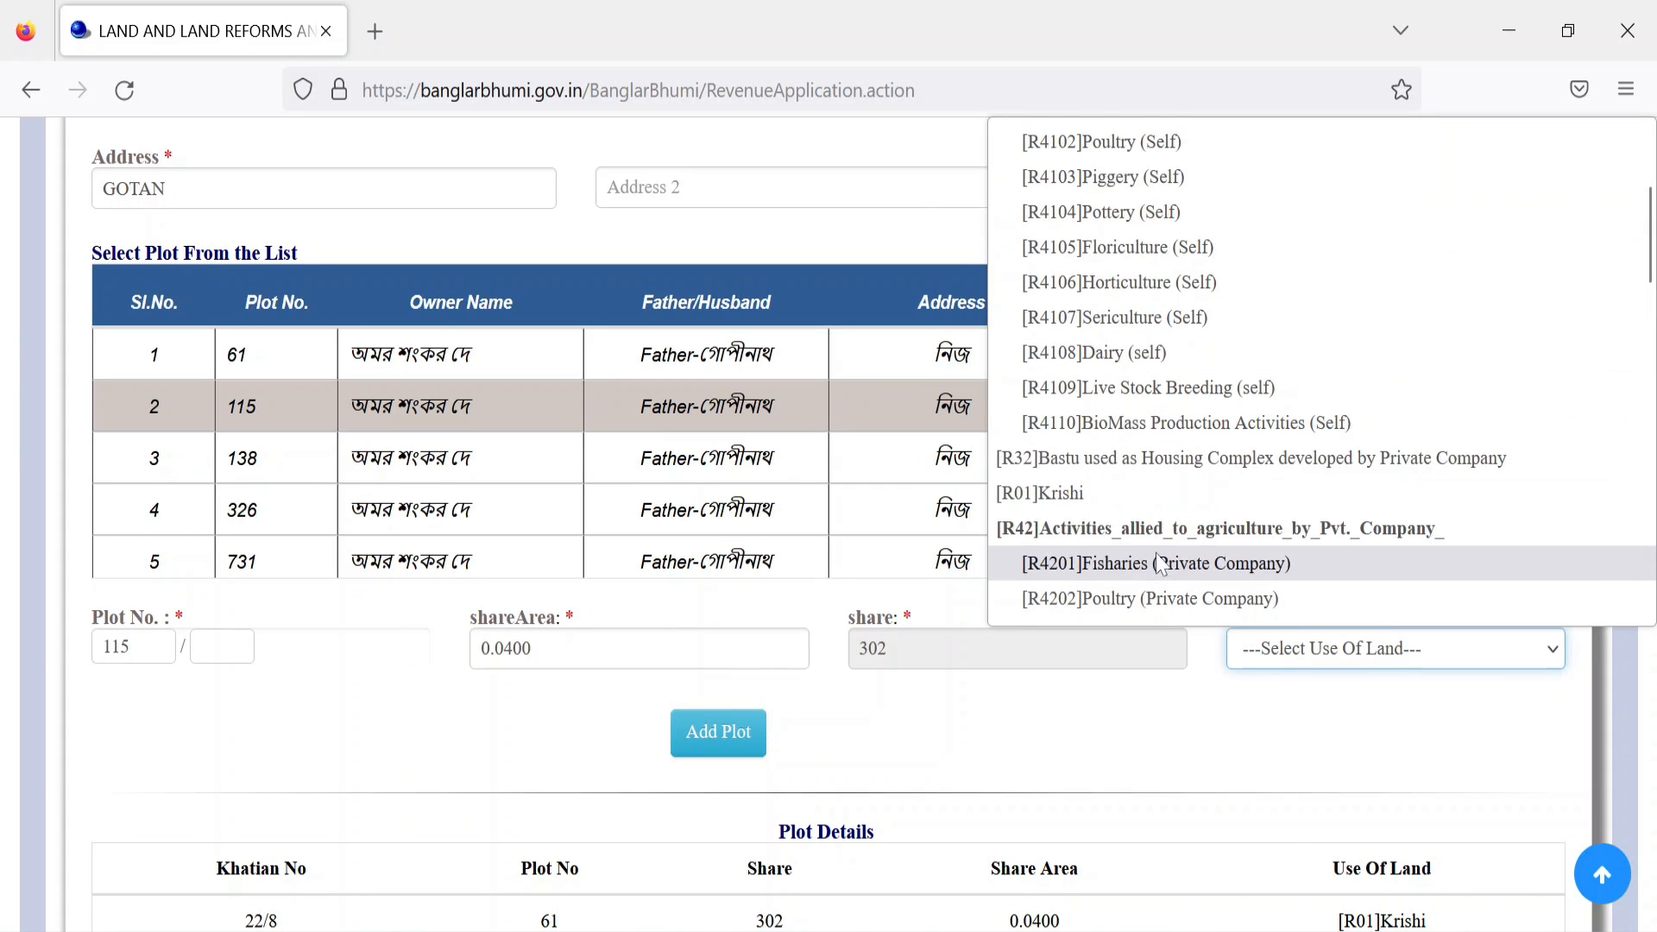
{"action": "left_click", "coordinate": [1102, 505]}
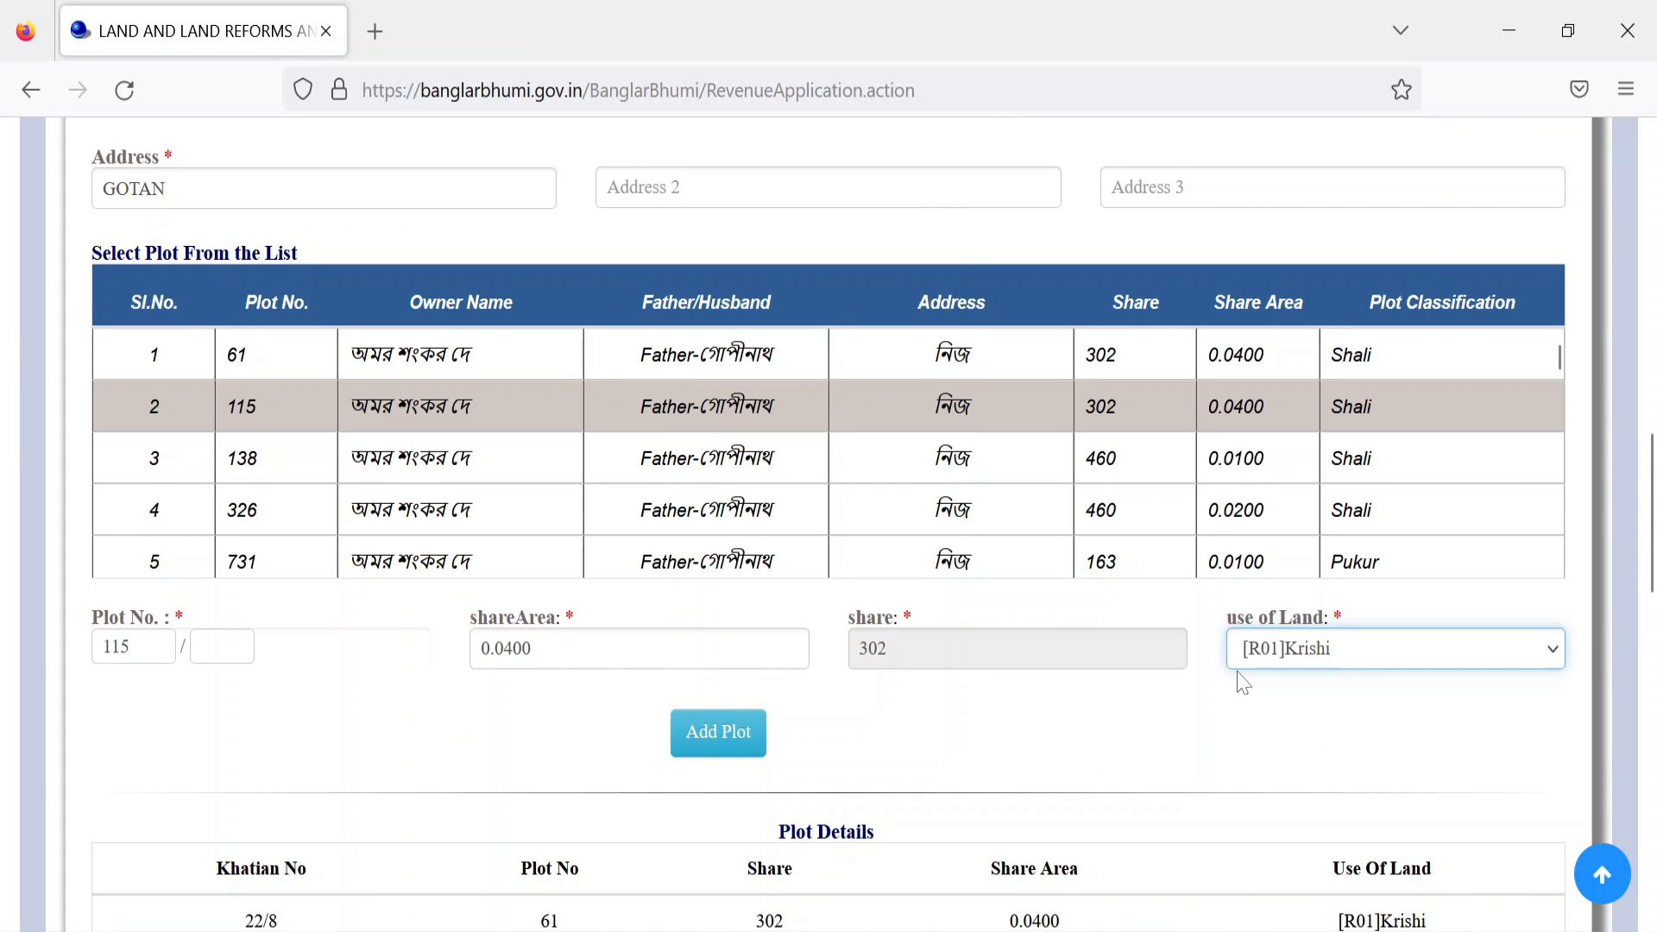
{"action": "left_click", "coordinate": [751, 743]}
Step: Load plot 138 and set its use of land to [R4101]Fisharies (Self)
{"action": "left_click", "coordinate": [1379, 473]}
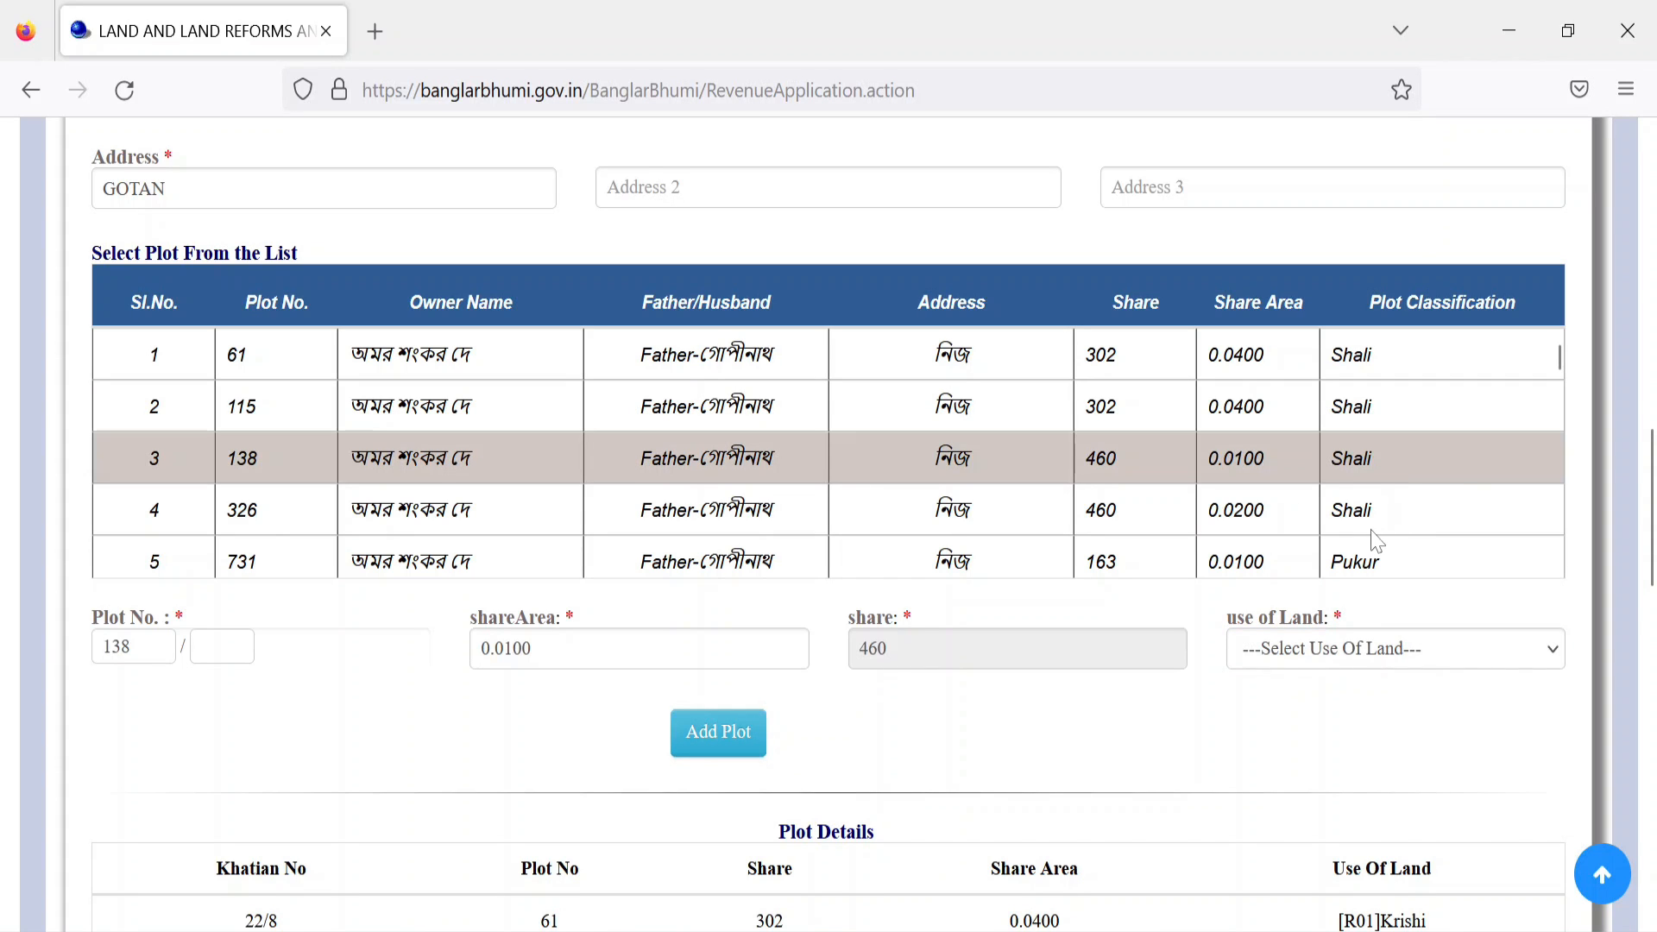
{"action": "left_click", "coordinate": [1379, 658]}
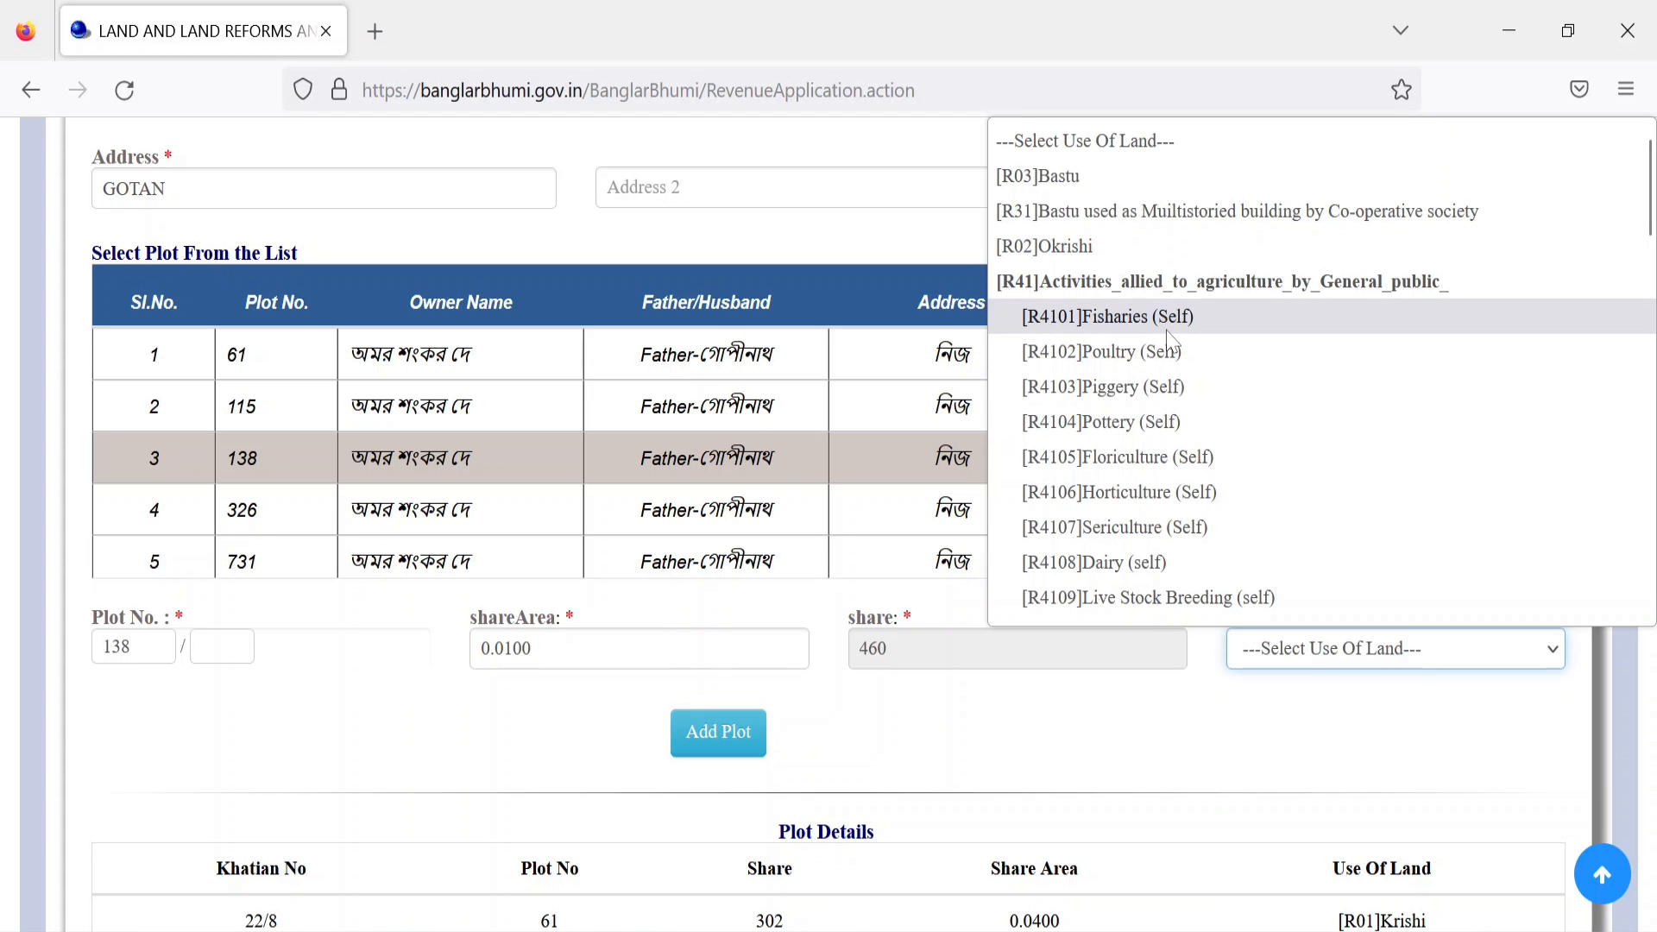
{"action": "scroll", "coordinate": [1170, 341], "scroll_direction": "down", "scroll_amount": 6}
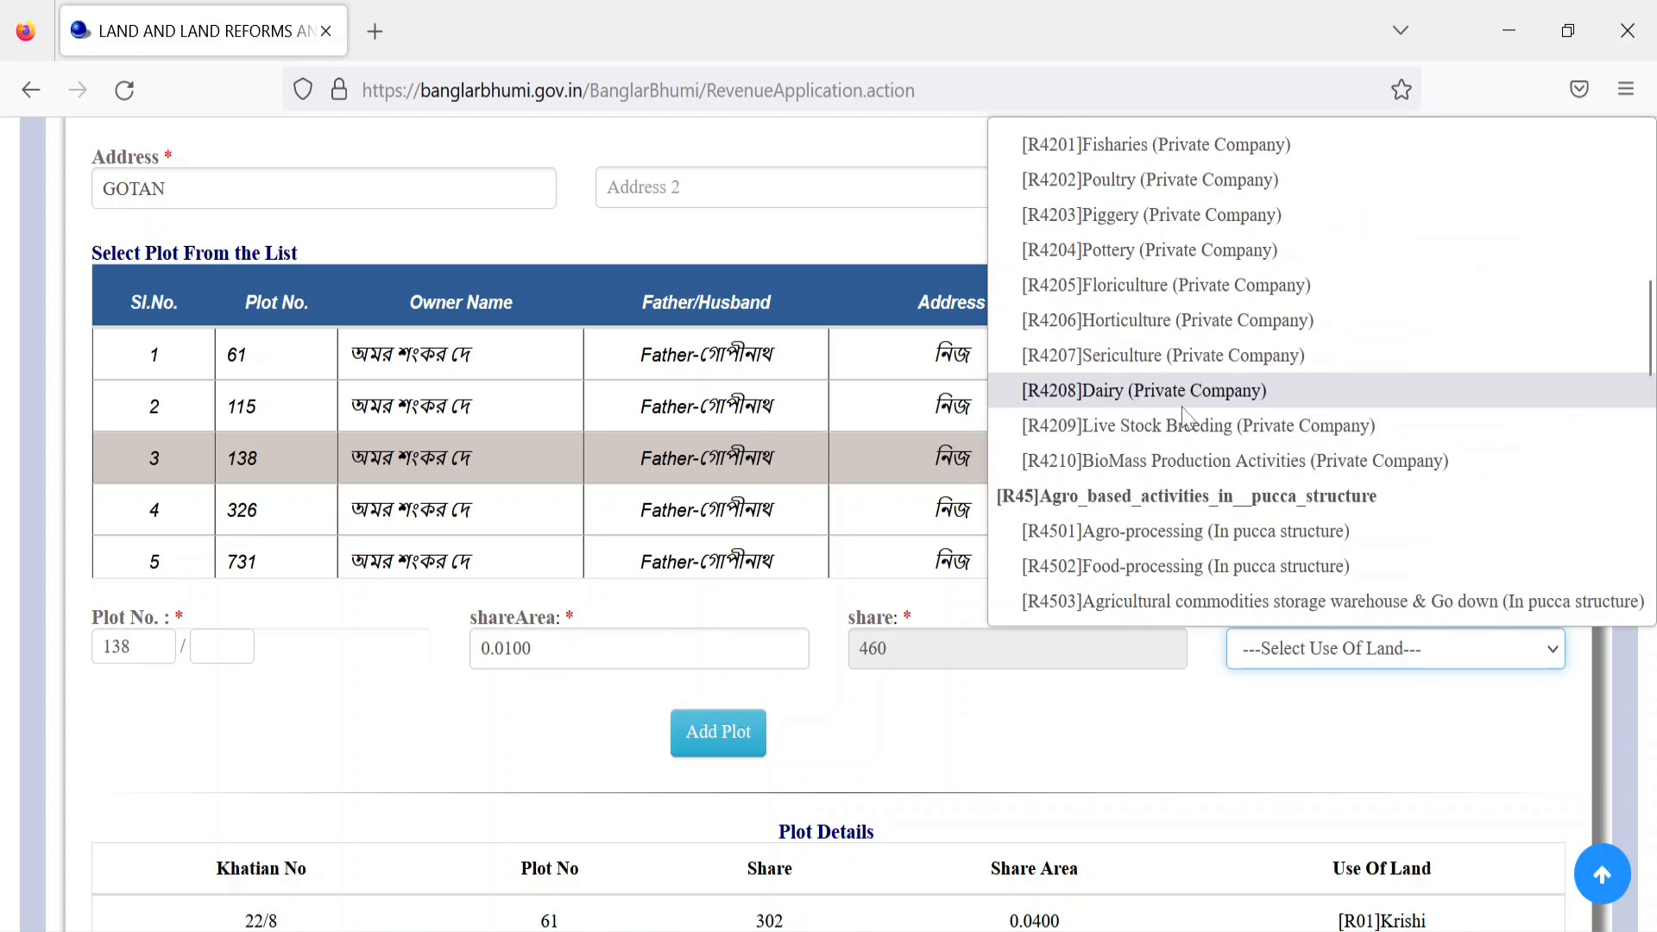
{"action": "scroll", "coordinate": [1137, 414], "scroll_direction": "up", "scroll_amount": 2}
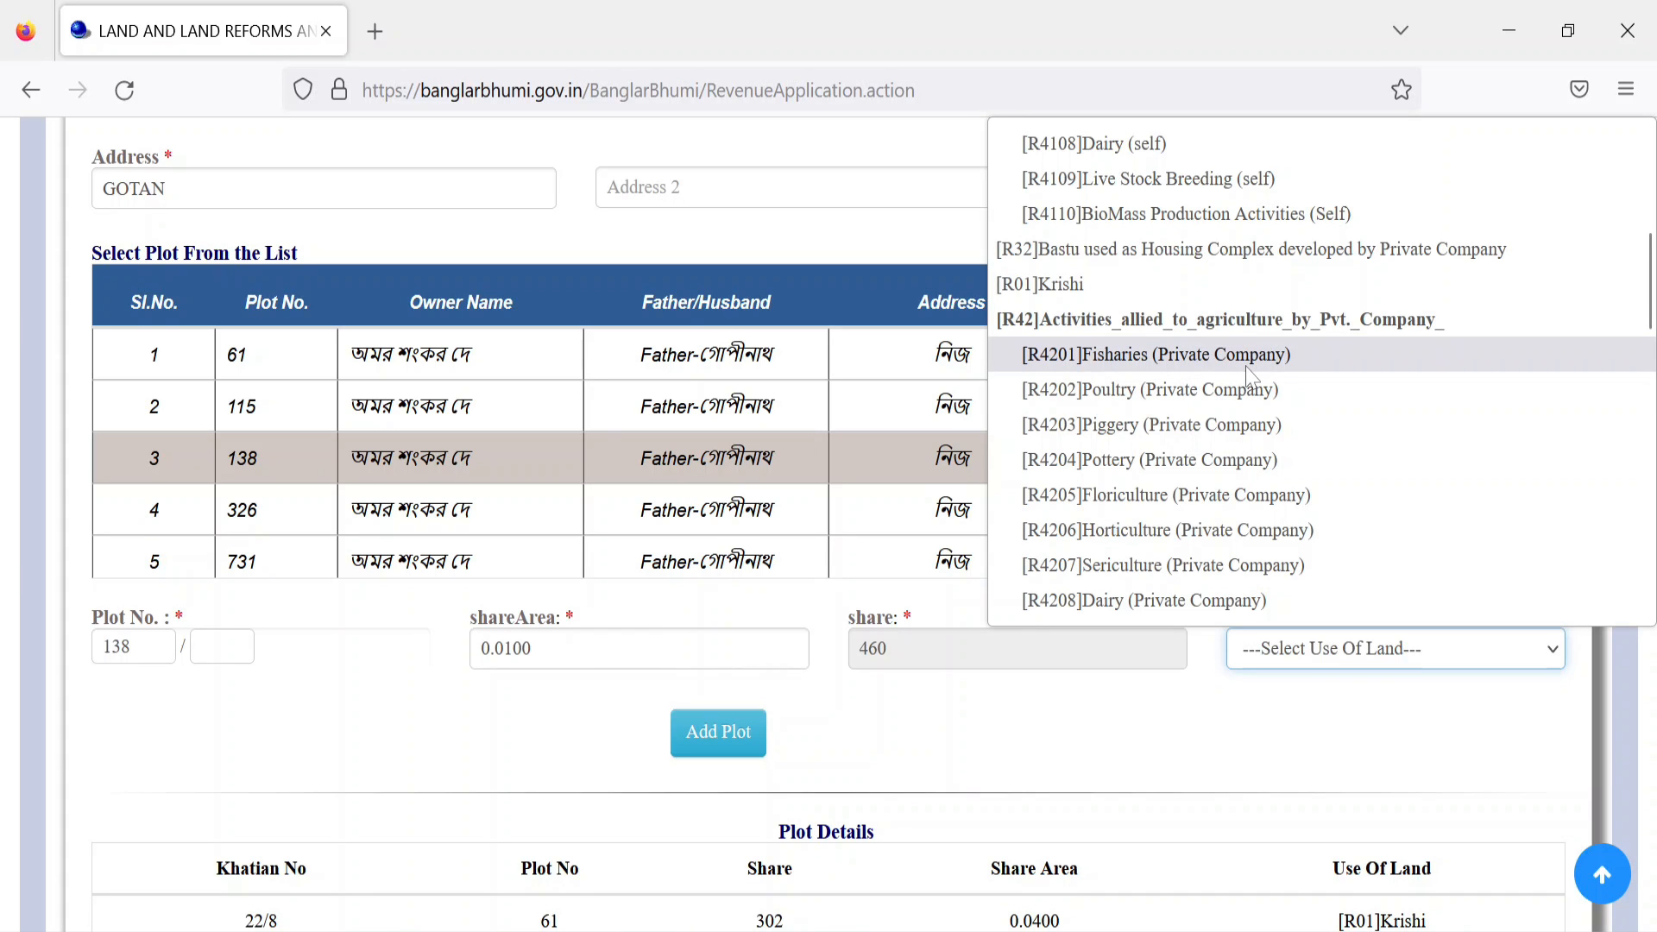
{"action": "scroll", "coordinate": [1246, 374], "scroll_direction": "up", "scroll_amount": 5}
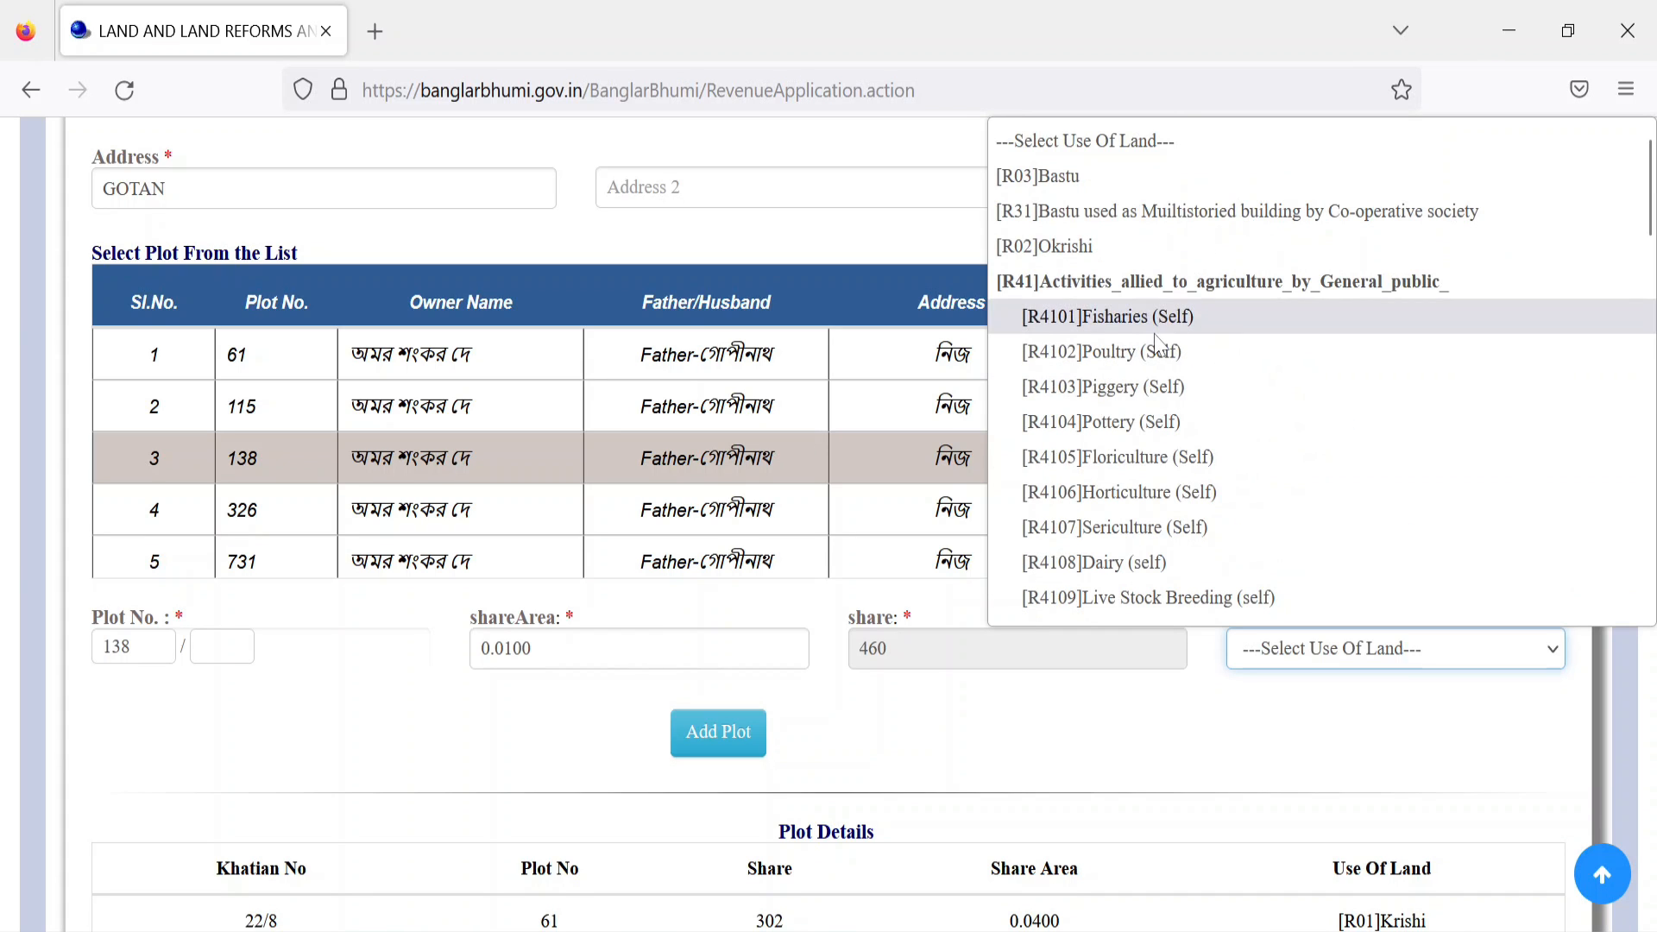
{"action": "left_click", "coordinate": [1243, 316]}
Step: Proceed past the plot details and answer NO to any family member owning land
{"action": "scroll", "coordinate": [889, 436], "scroll_direction": "down", "scroll_amount": 10}
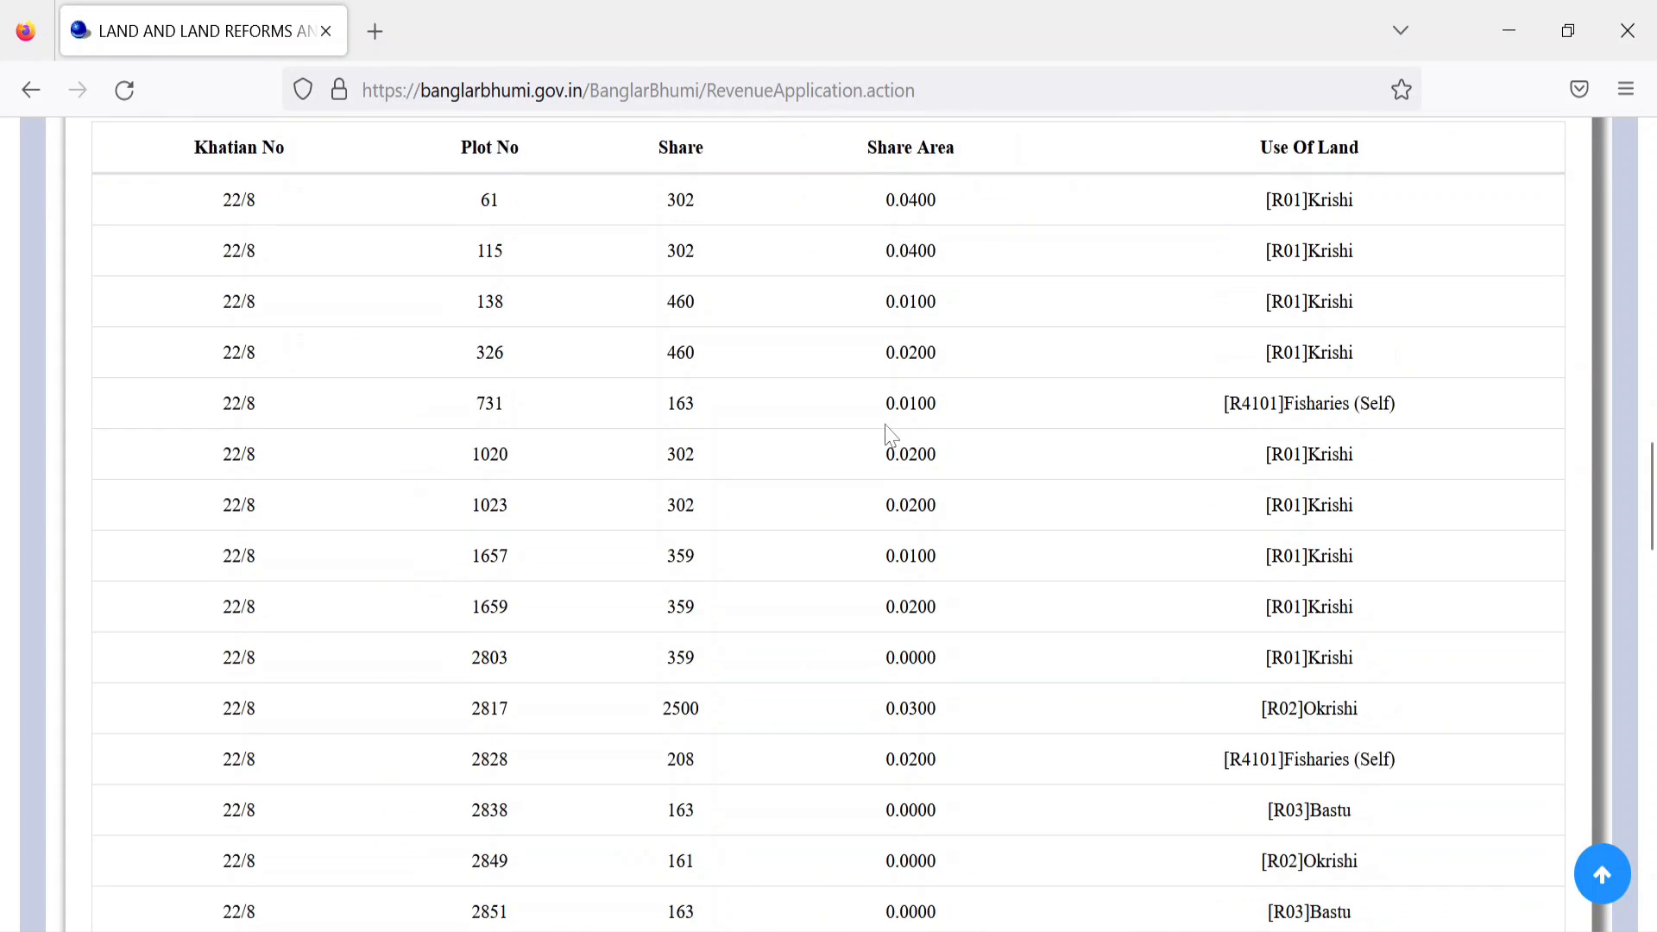
{"action": "scroll", "coordinate": [889, 432], "scroll_direction": "down", "scroll_amount": 8}
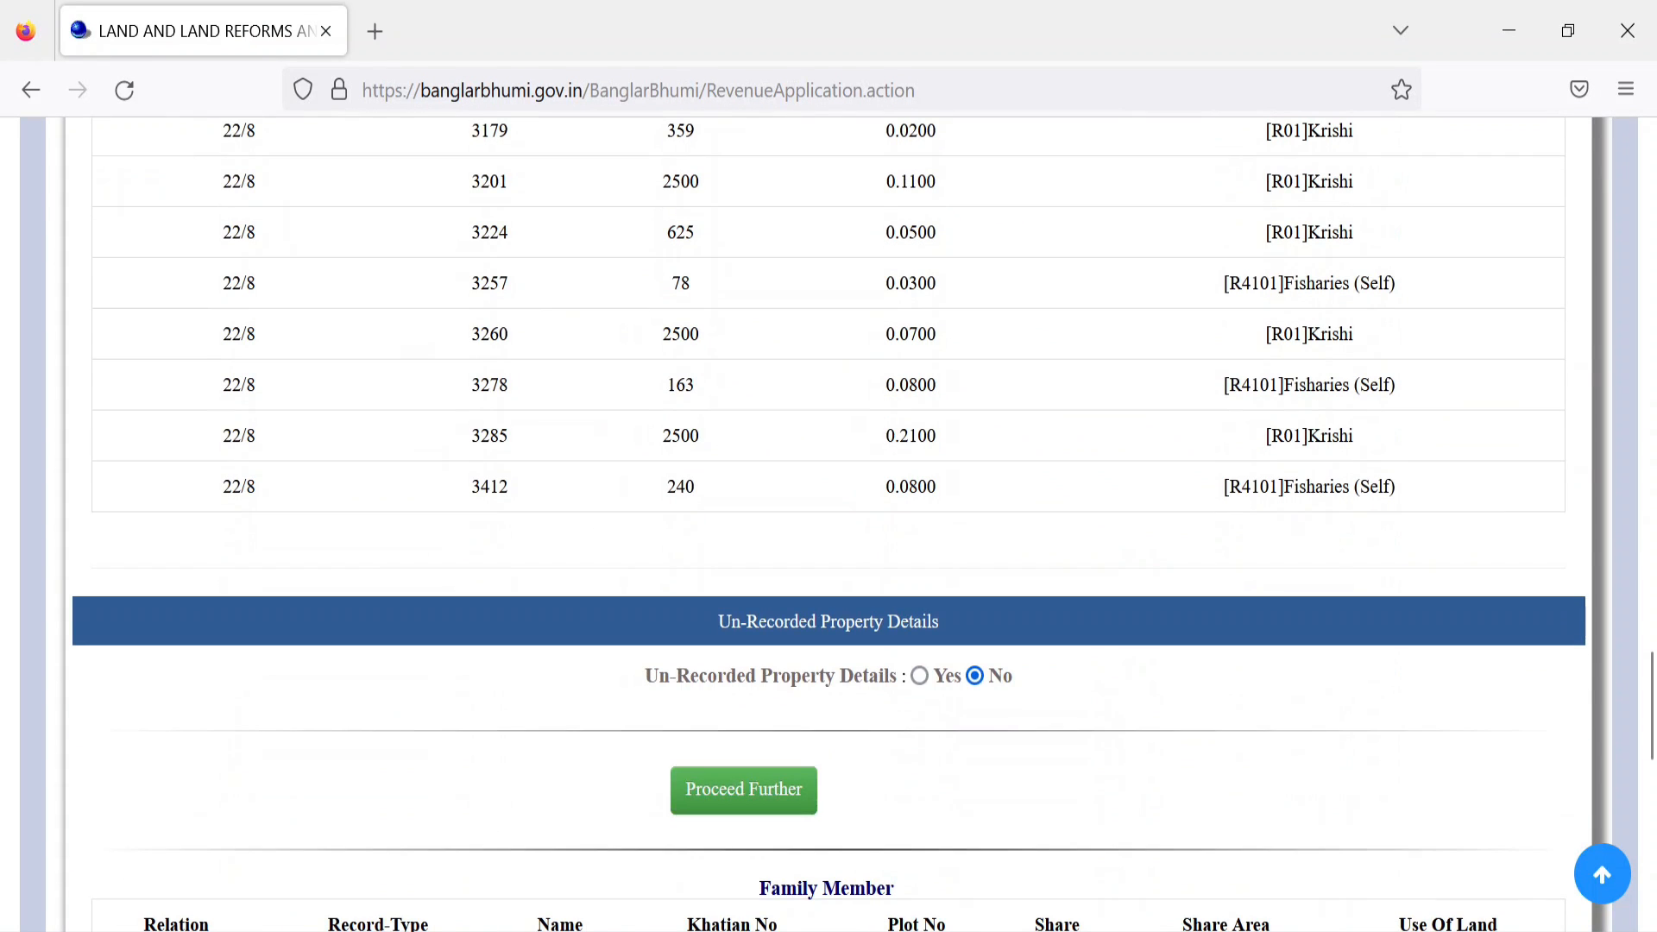
{"action": "left_click", "coordinate": [741, 799]}
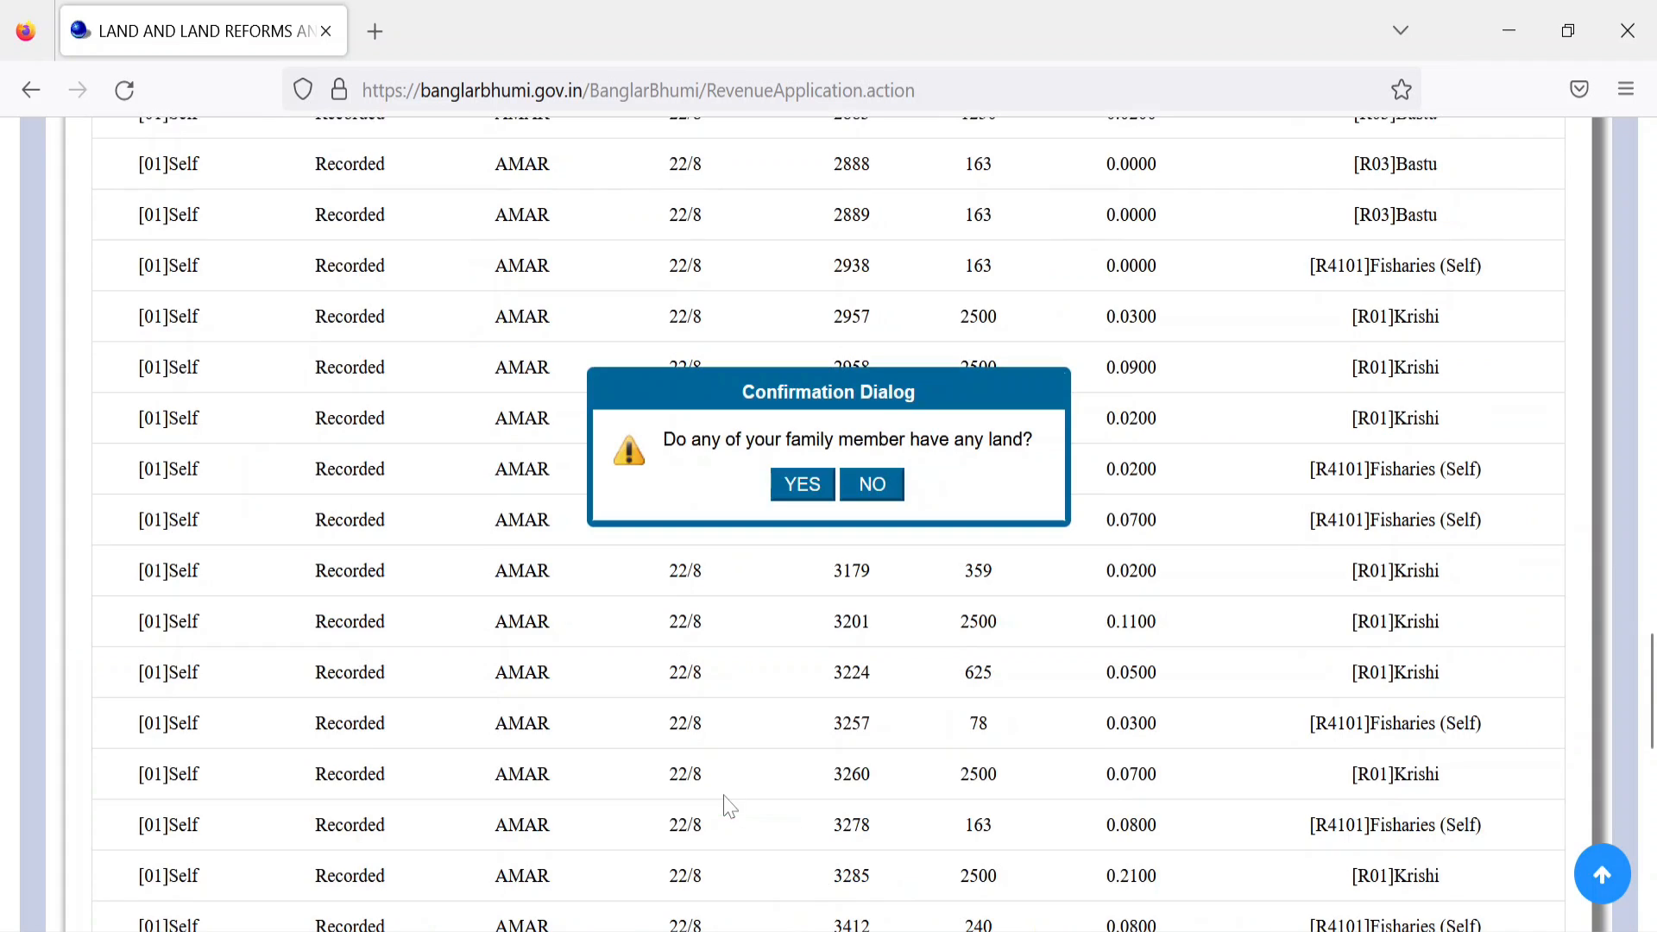
{"action": "left_click", "coordinate": [879, 493]}
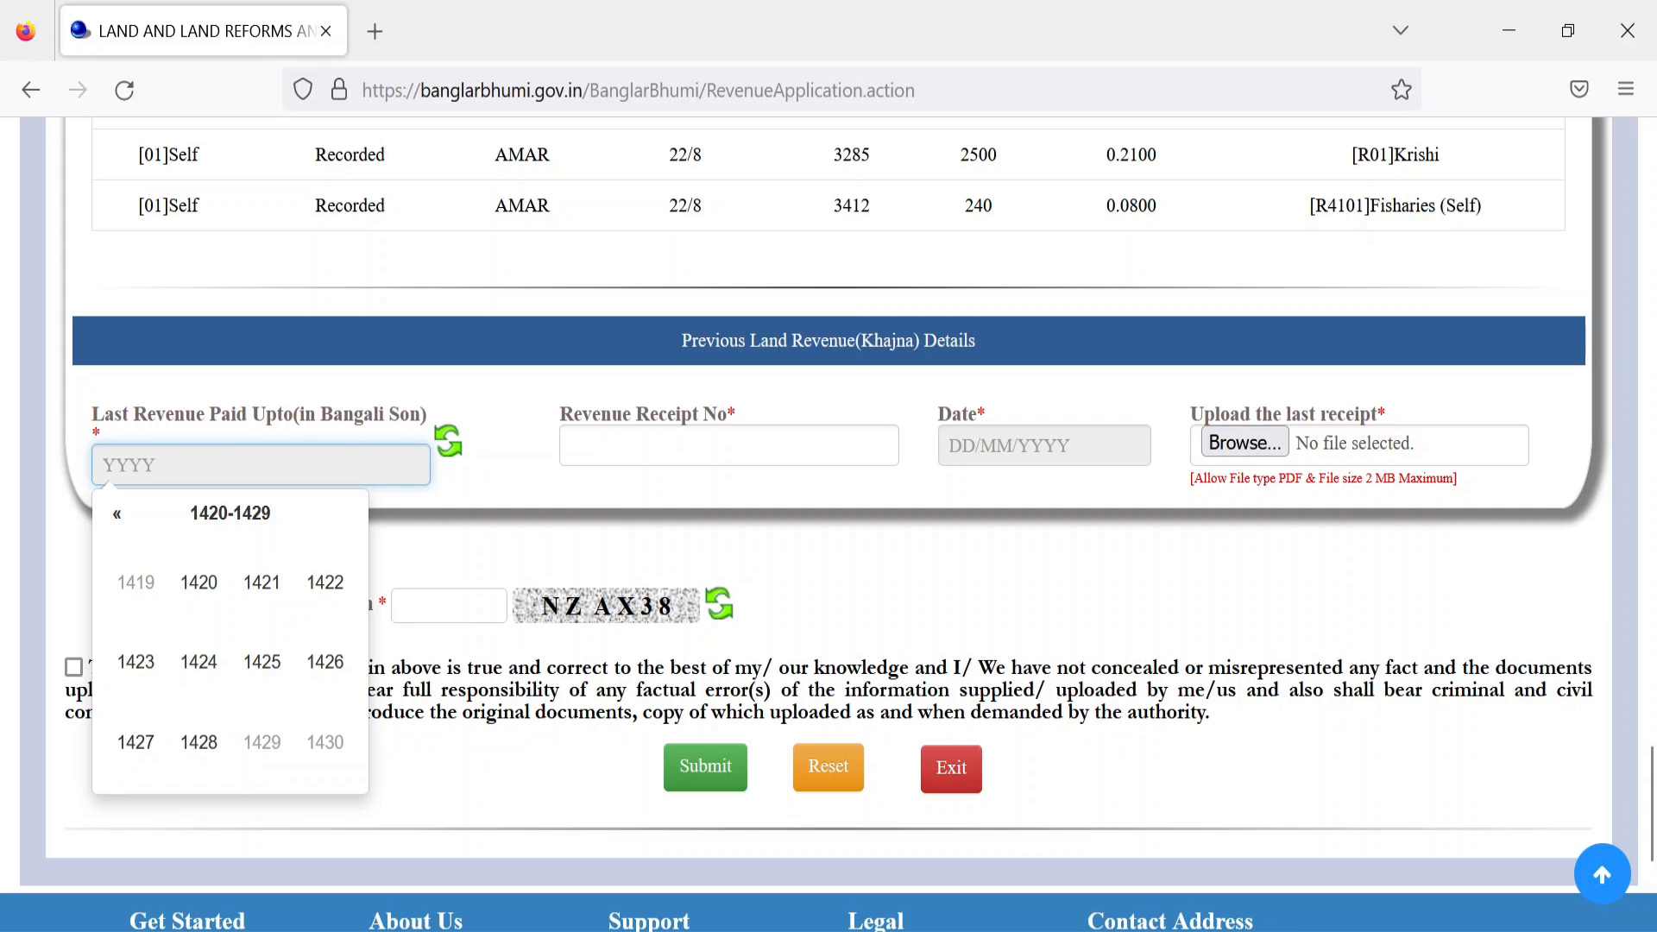
Step: Set the last revenue paid year to 1426 and enter the receipt number
{"action": "left_click", "coordinate": [325, 663]}
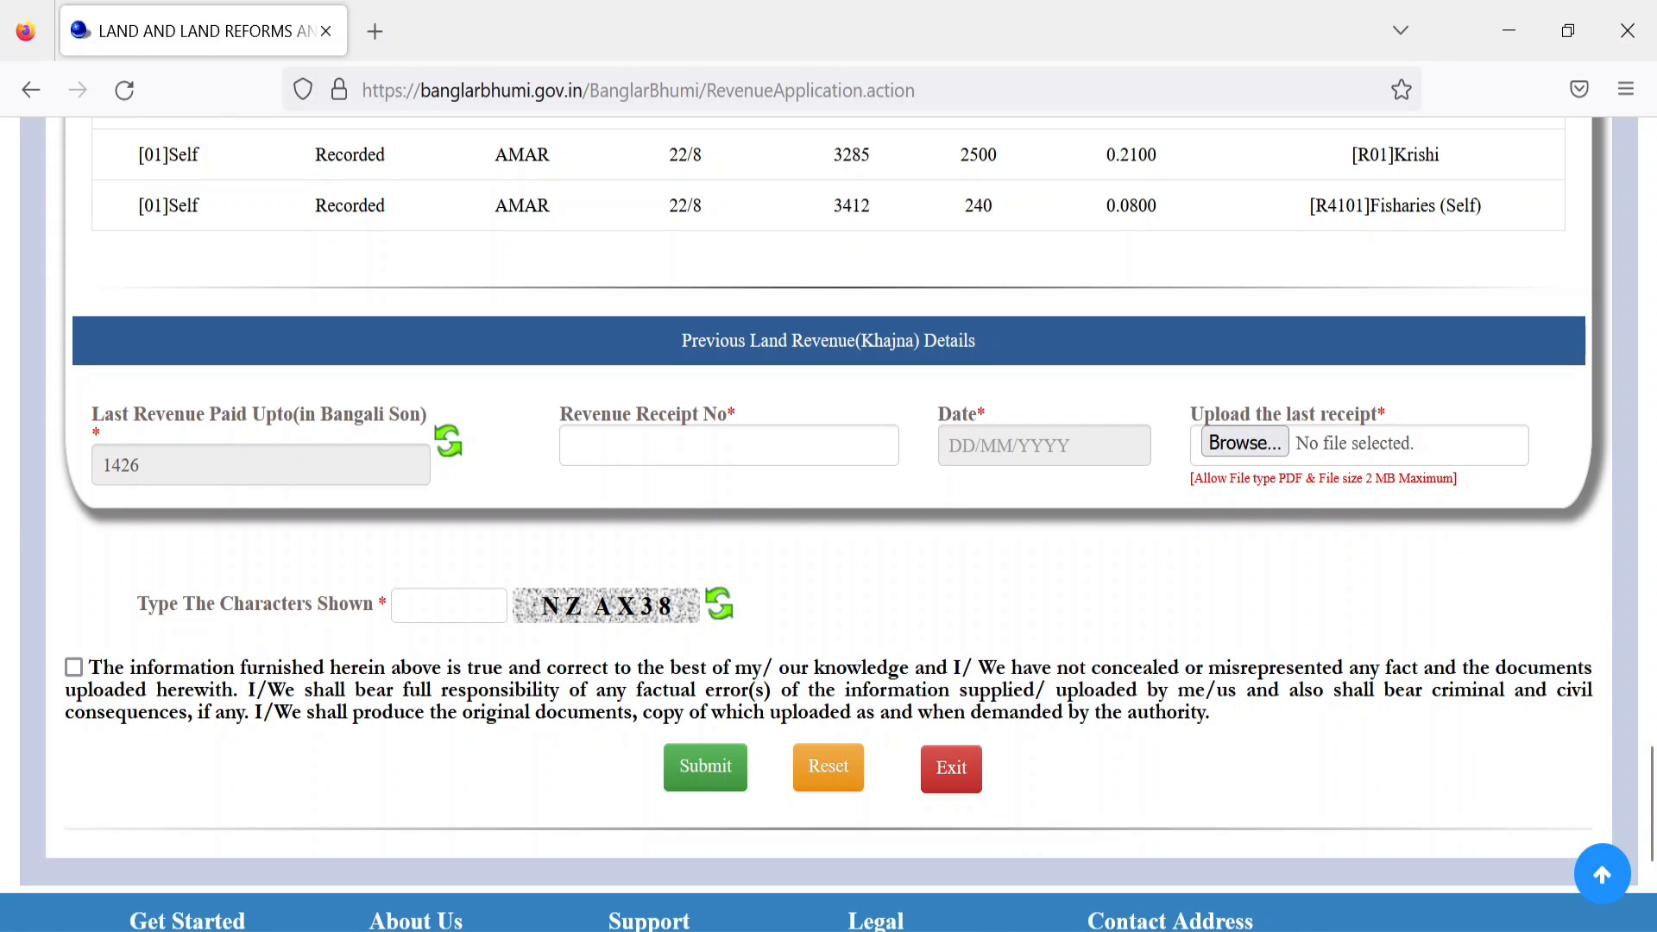
{"action": "left_click", "coordinate": [764, 461]}
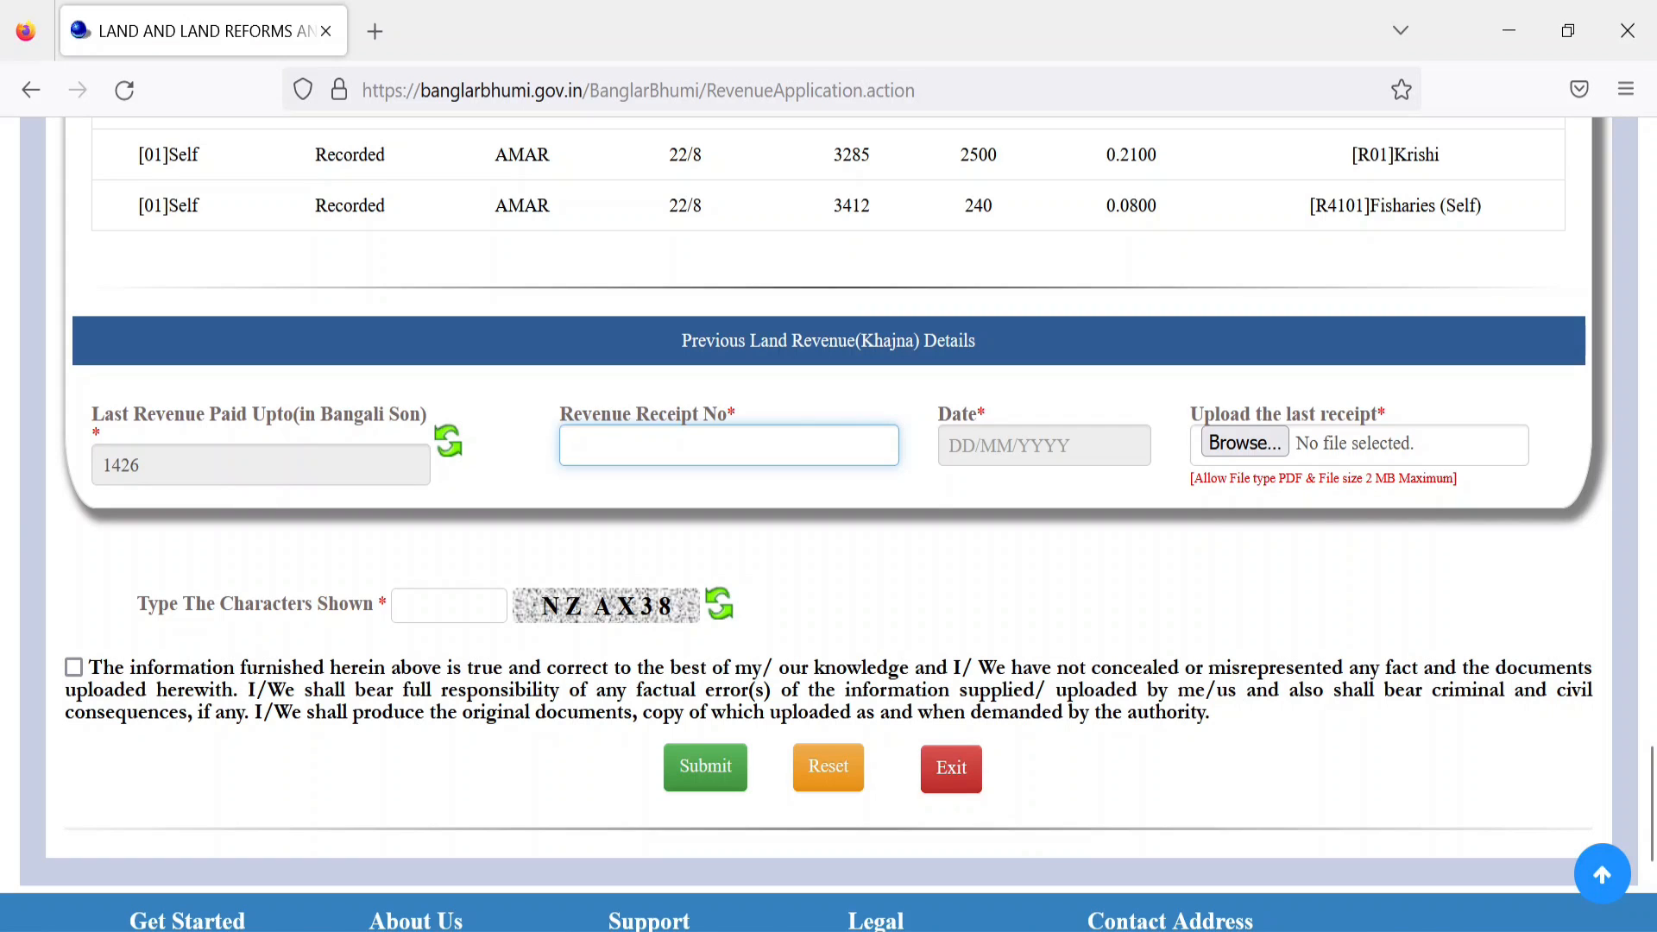
Step: Set the receipt date to 13/03/2019 and confirm previous Khajna payment exists
{"action": "left_click", "coordinate": [1044, 445]}
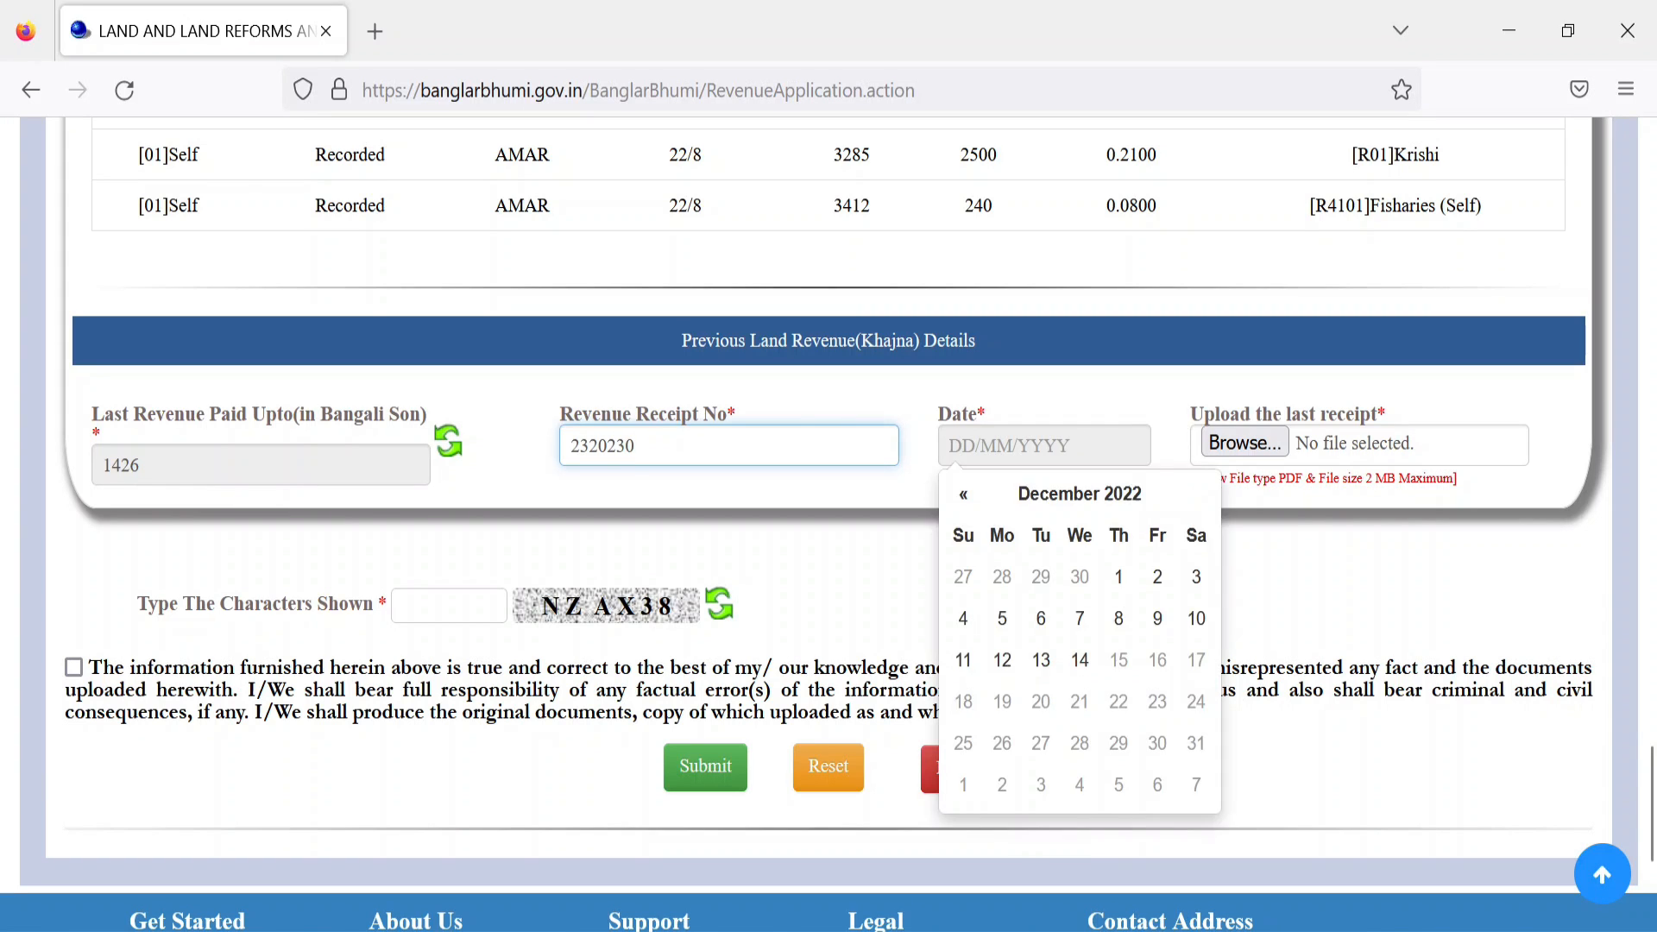
{"action": "left_click", "coordinate": [1061, 493]}
{"action": "left_click", "coordinate": [965, 499]}
{"action": "left_click", "coordinate": [965, 499]}
{"action": "left_click", "coordinate": [965, 499]}
{"action": "left_click", "coordinate": [1110, 579]}
{"action": "left_click", "coordinate": [1080, 662]}
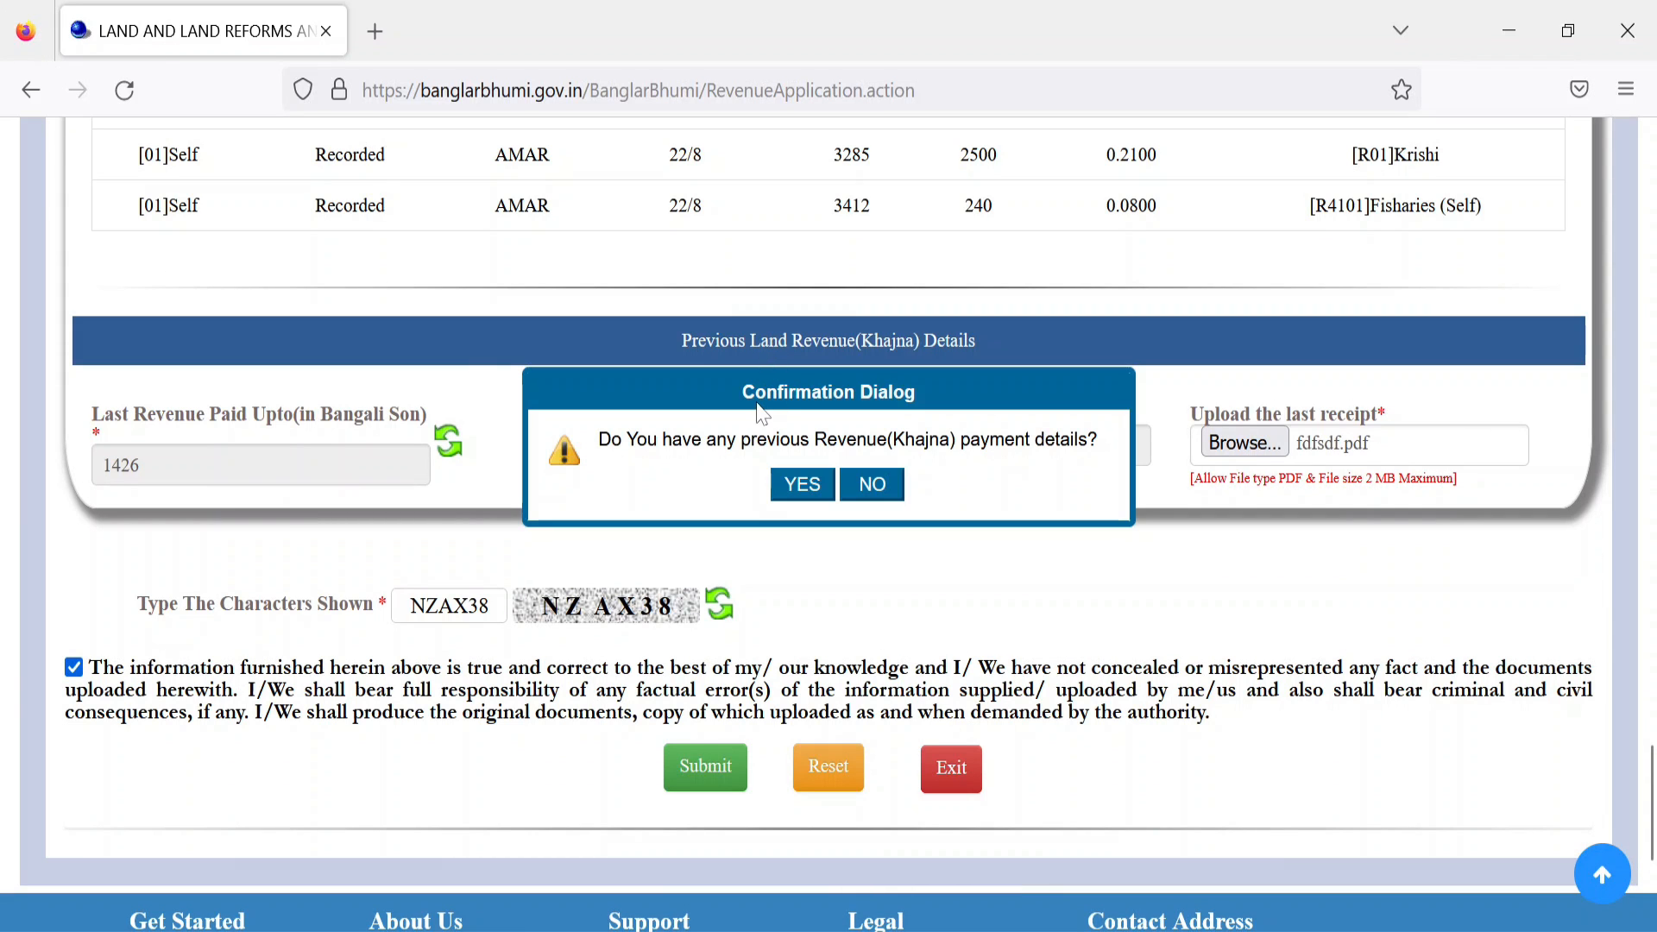
{"action": "left_click_drag", "start_coordinate": [739, 404], "coordinate": [923, 412]}
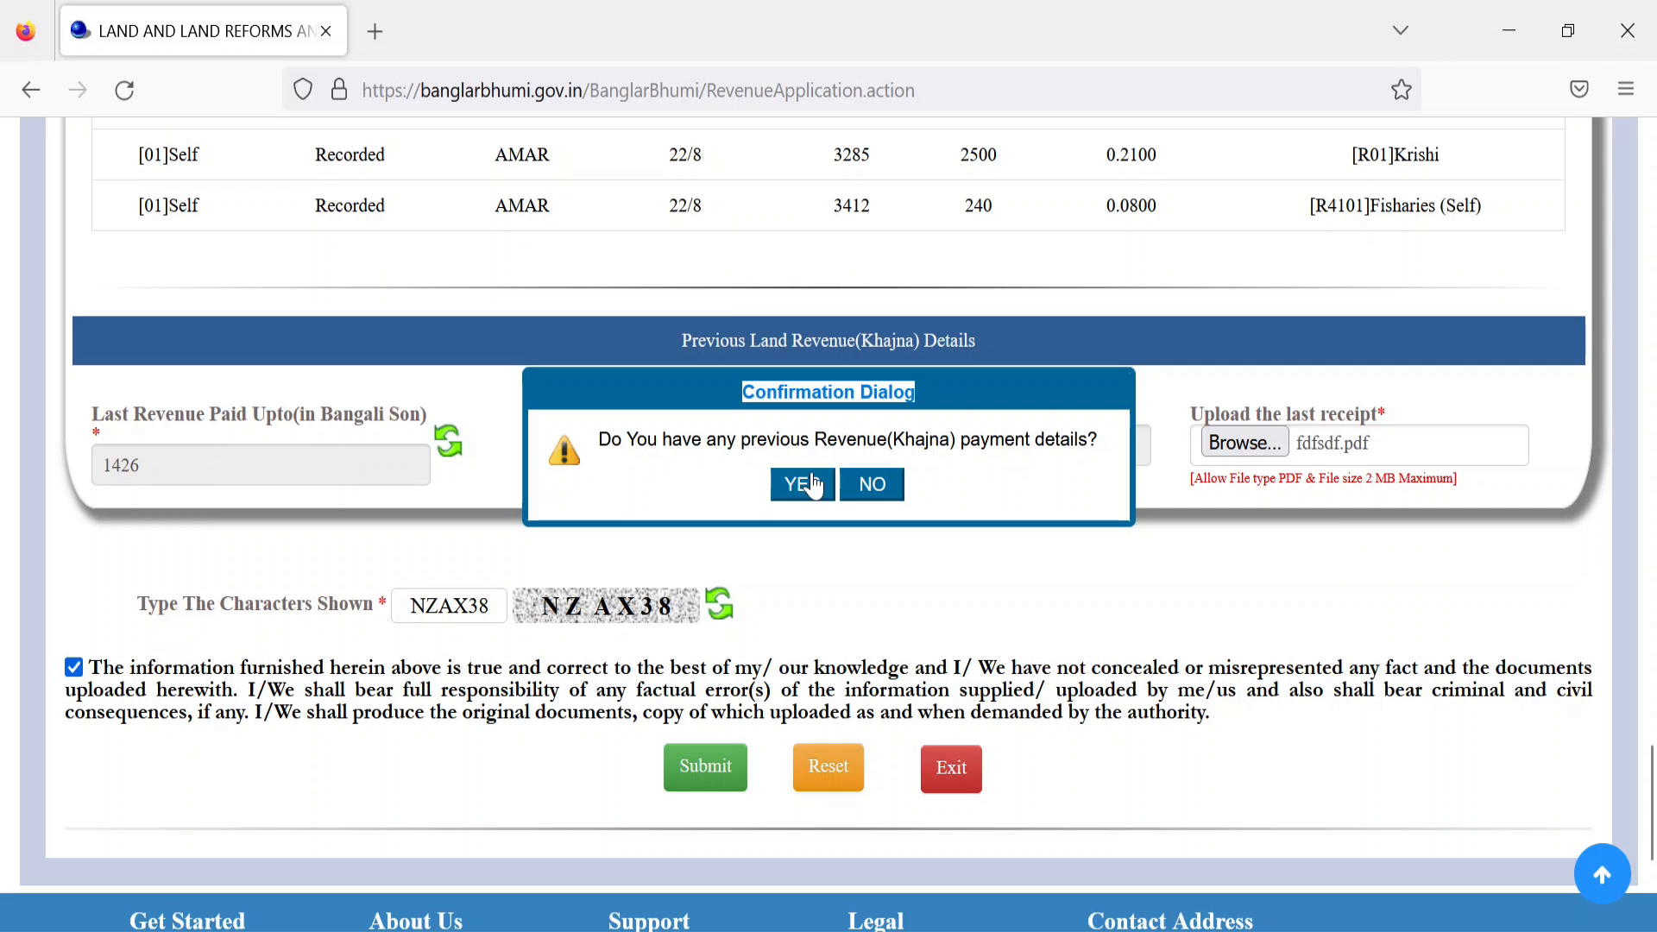
{"action": "left_click", "coordinate": [887, 489]}
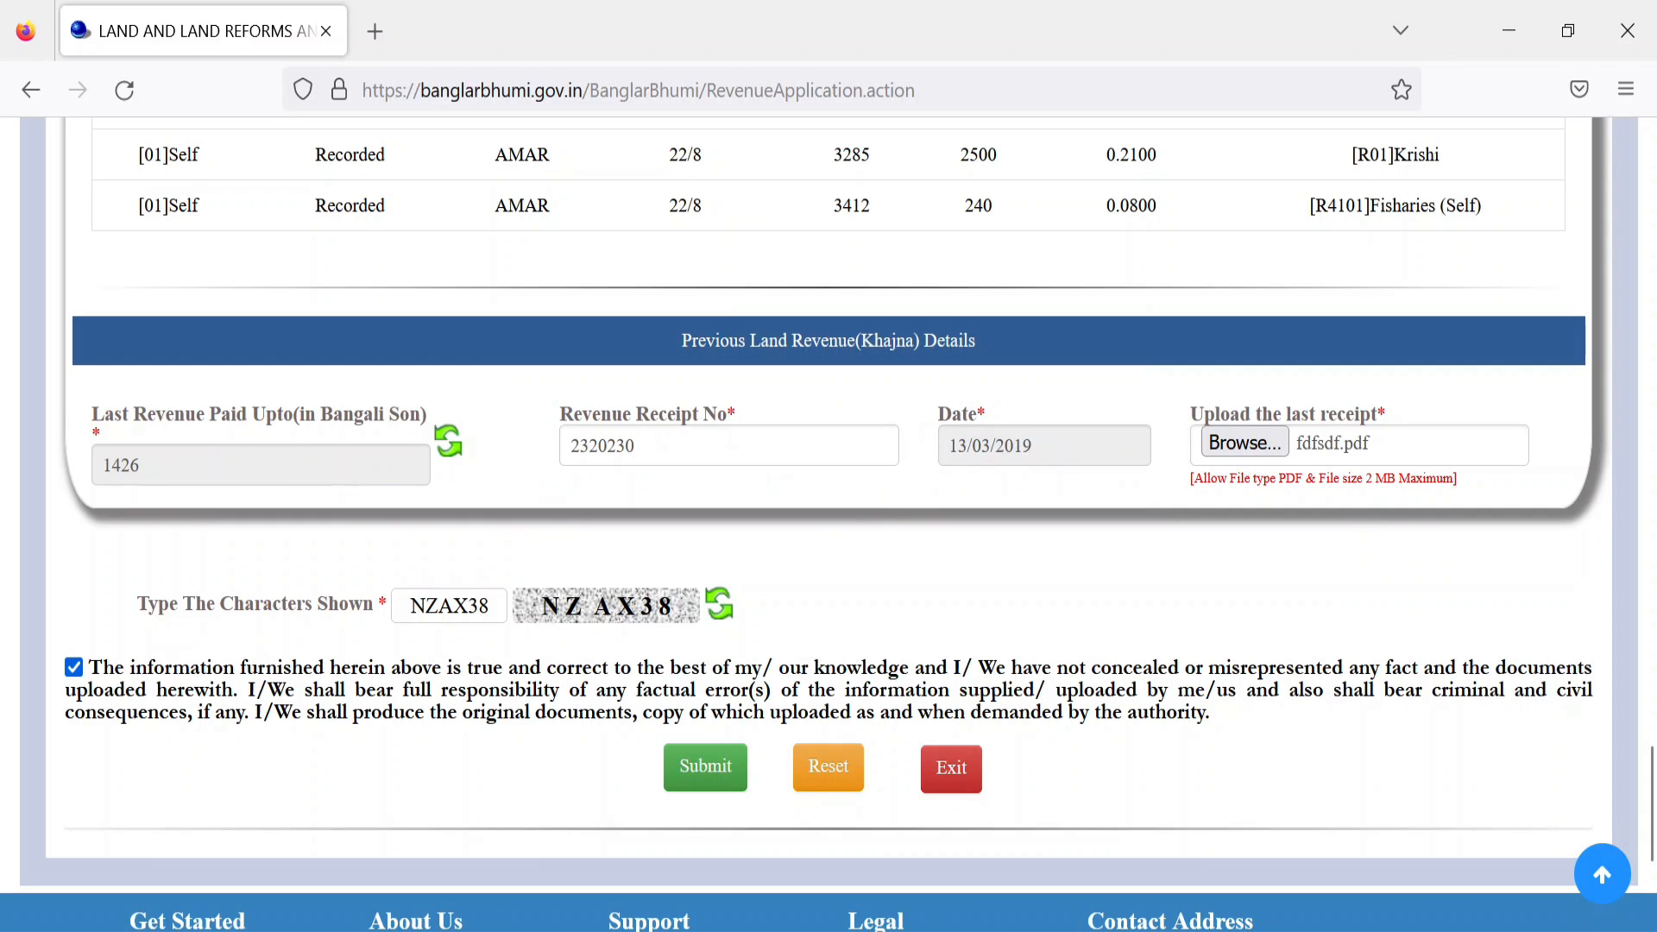
Step: Submit the Khajna application, note its application number and ₹33 payable, and close the message
{"action": "left_click", "coordinate": [722, 781]}
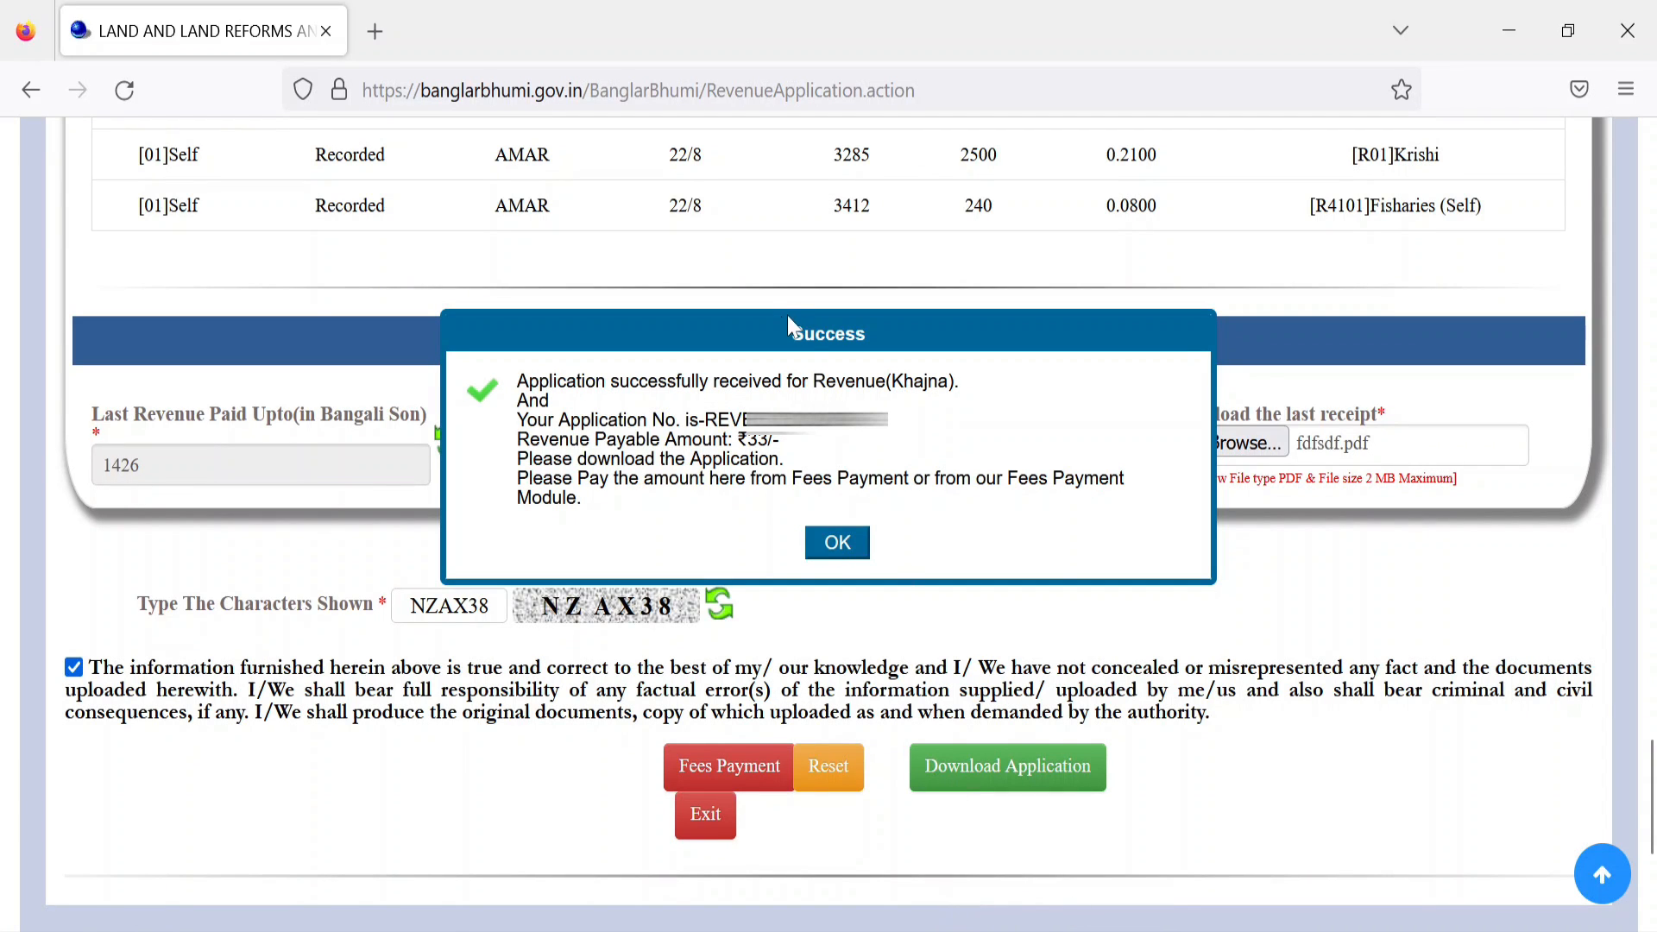
{"action": "left_click_drag", "start_coordinate": [783, 330], "coordinate": [877, 336]}
{"action": "left_click_drag", "start_coordinate": [747, 439], "coordinate": [779, 458]}
{"action": "left_click_drag", "start_coordinate": [704, 420], "coordinate": [888, 422]}
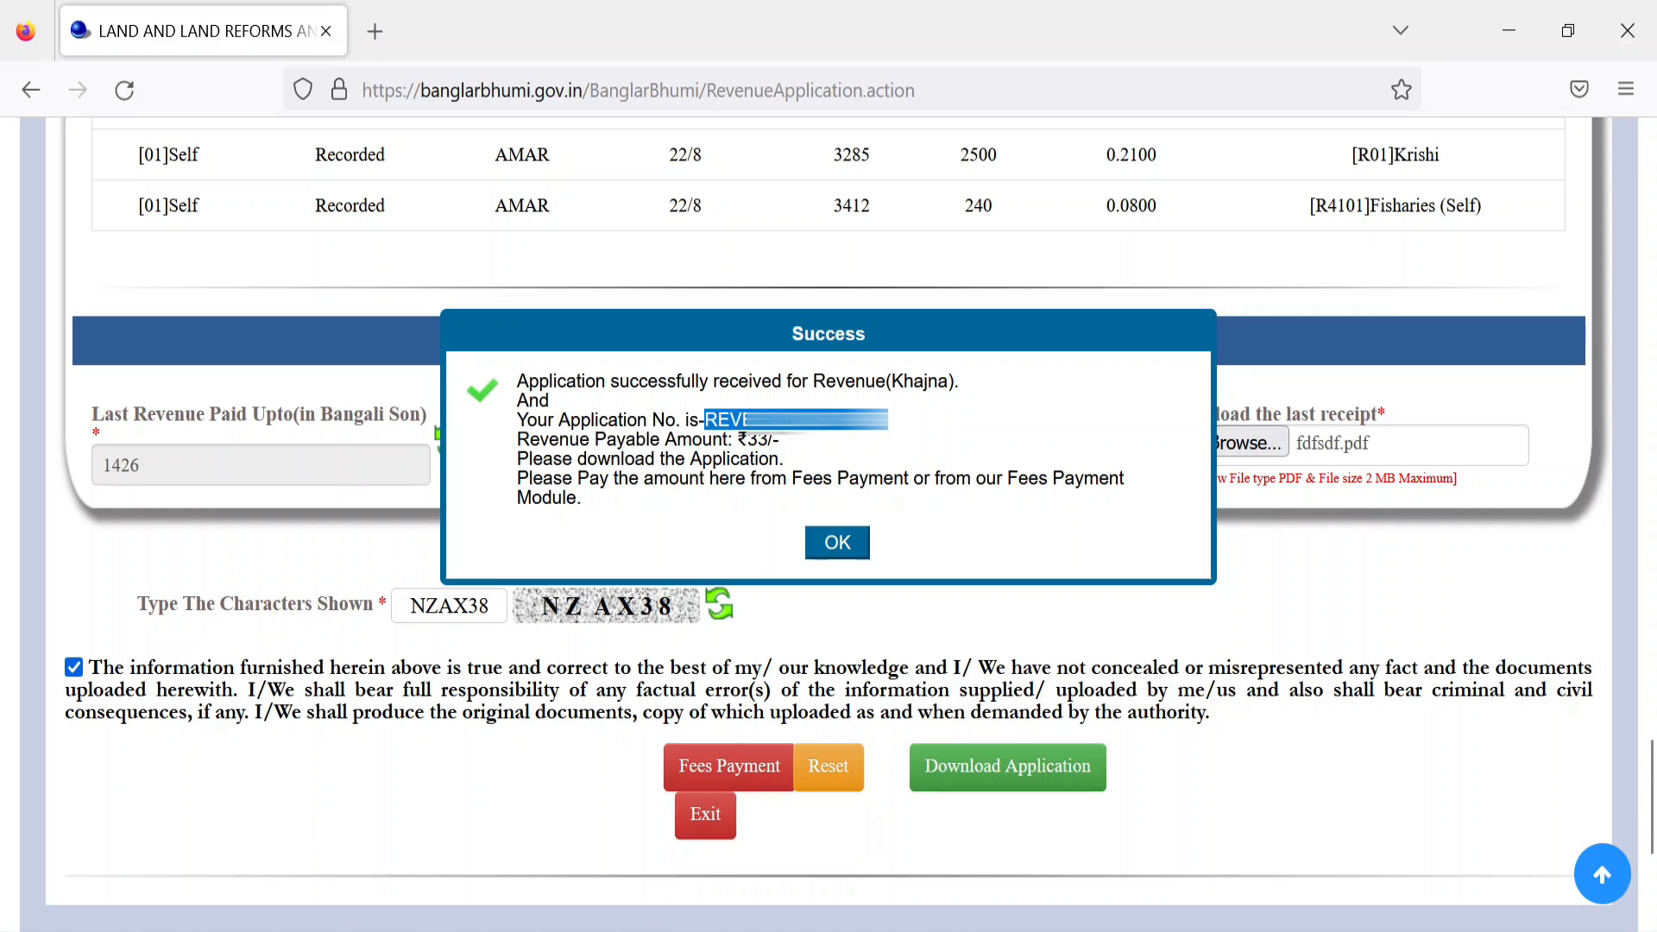
{"action": "left_click", "coordinate": [838, 545]}
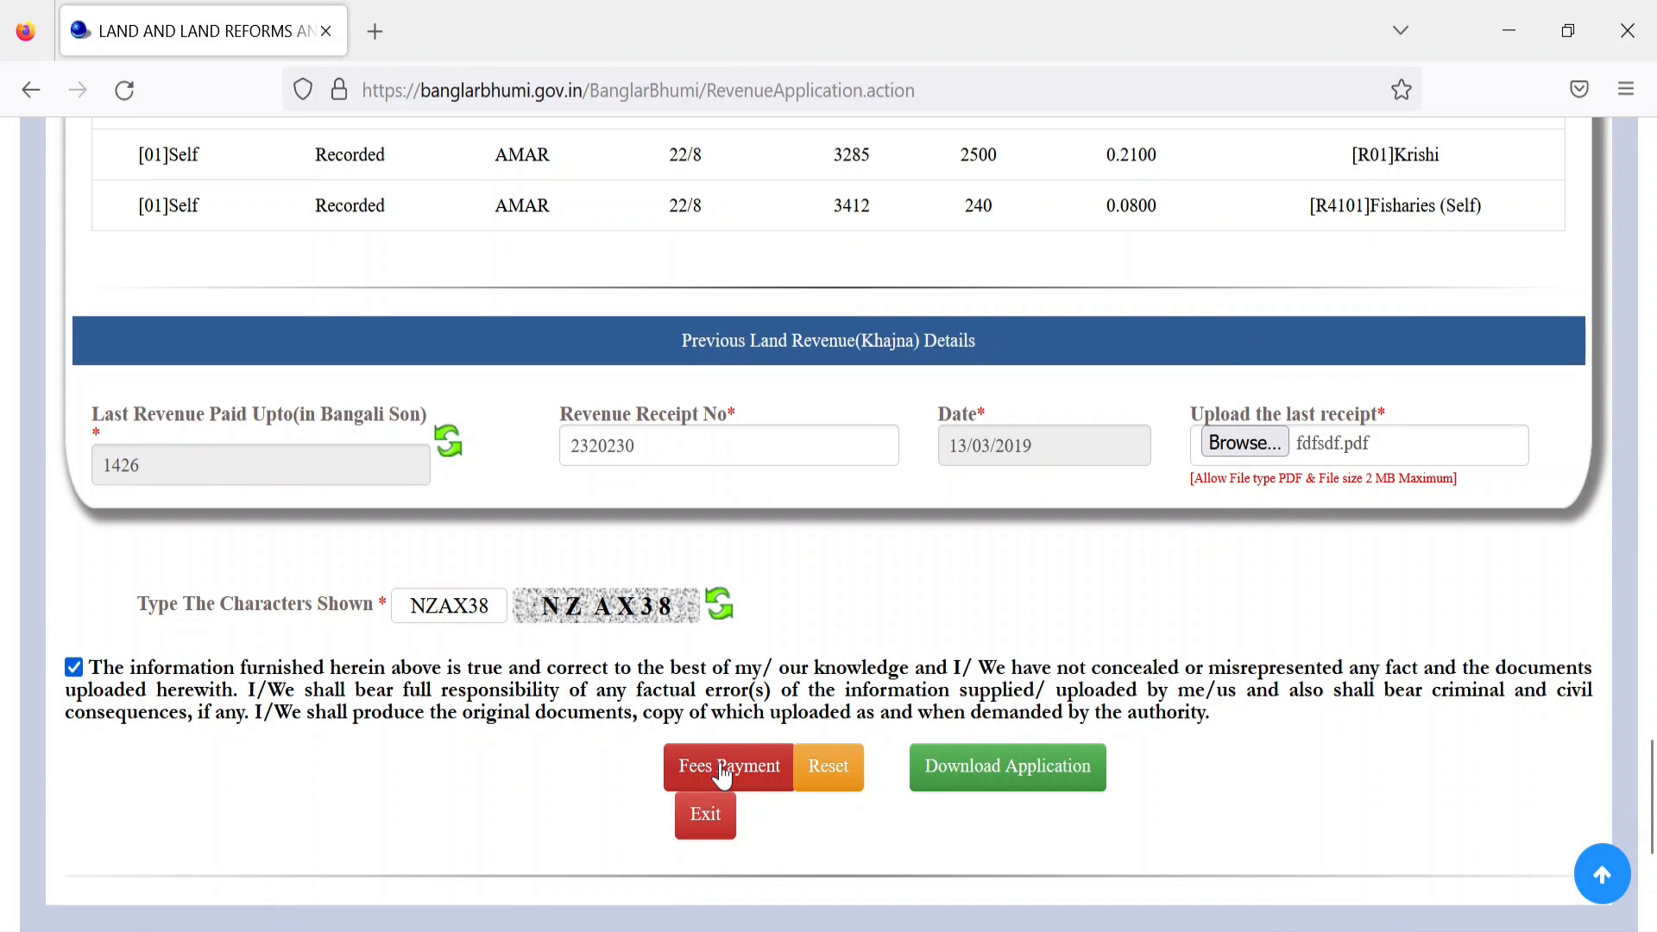
Step: Bring up the application's ₹33 fee details after dismissing the disclaimer and entering the captcha
{"action": "left_click", "coordinate": [724, 776]}
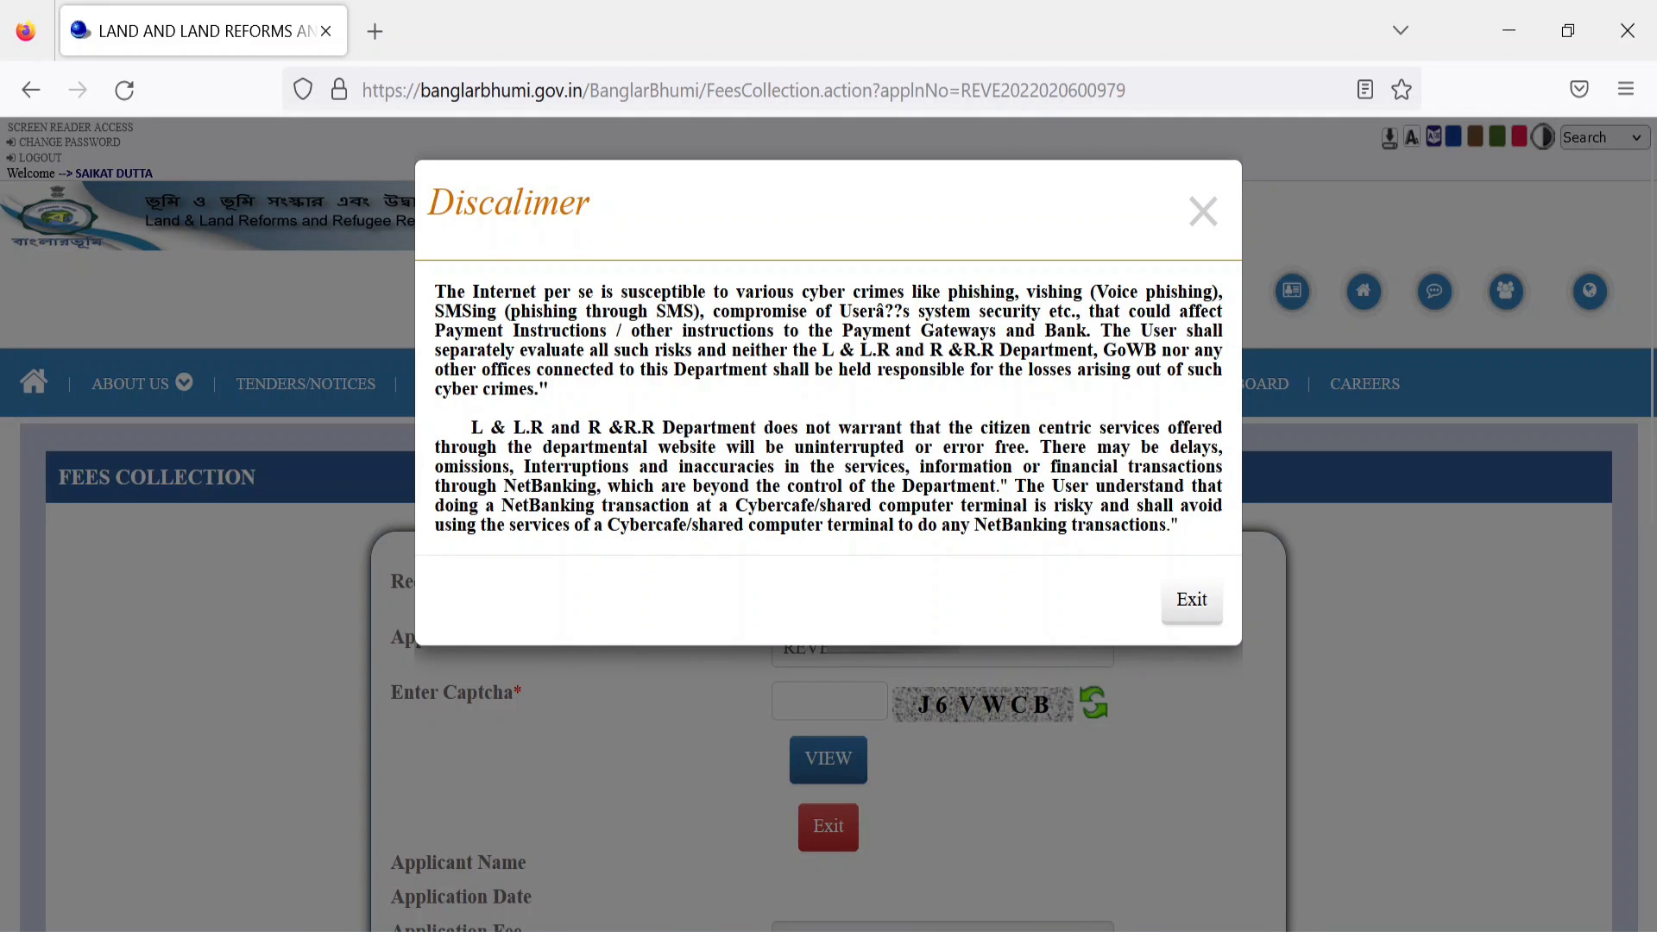
{"action": "left_click", "coordinate": [1189, 602]}
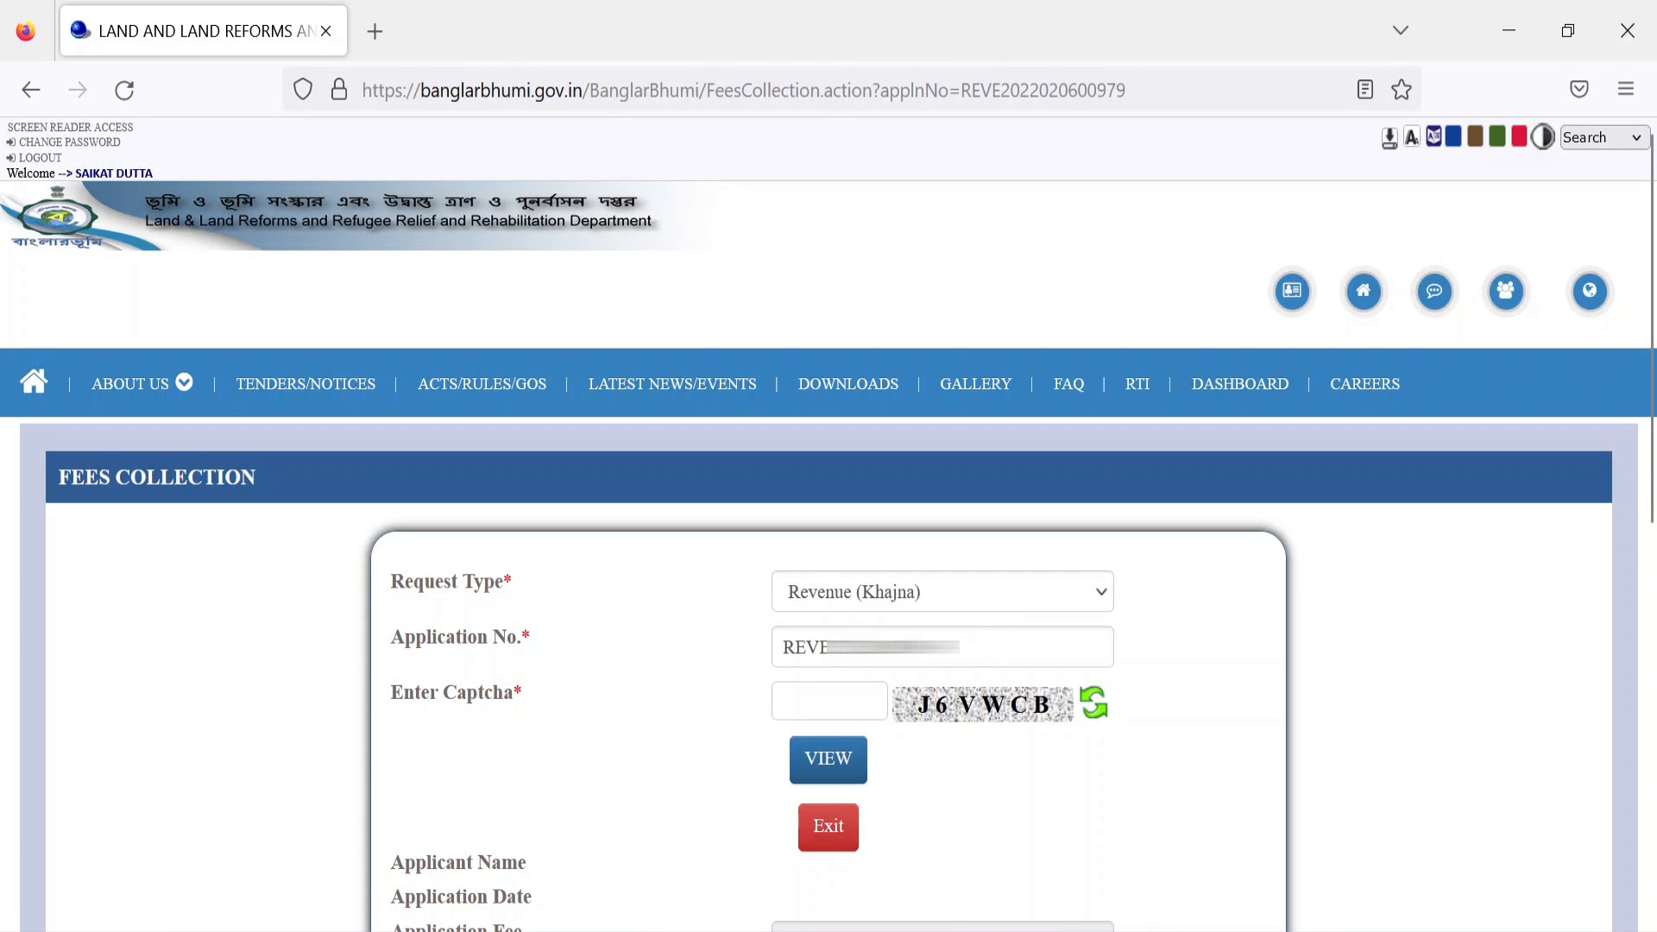
{"action": "left_click", "coordinate": [829, 701]}
{"action": "type", "text": "J6VWCB"}
{"action": "left_click", "coordinate": [854, 763]}
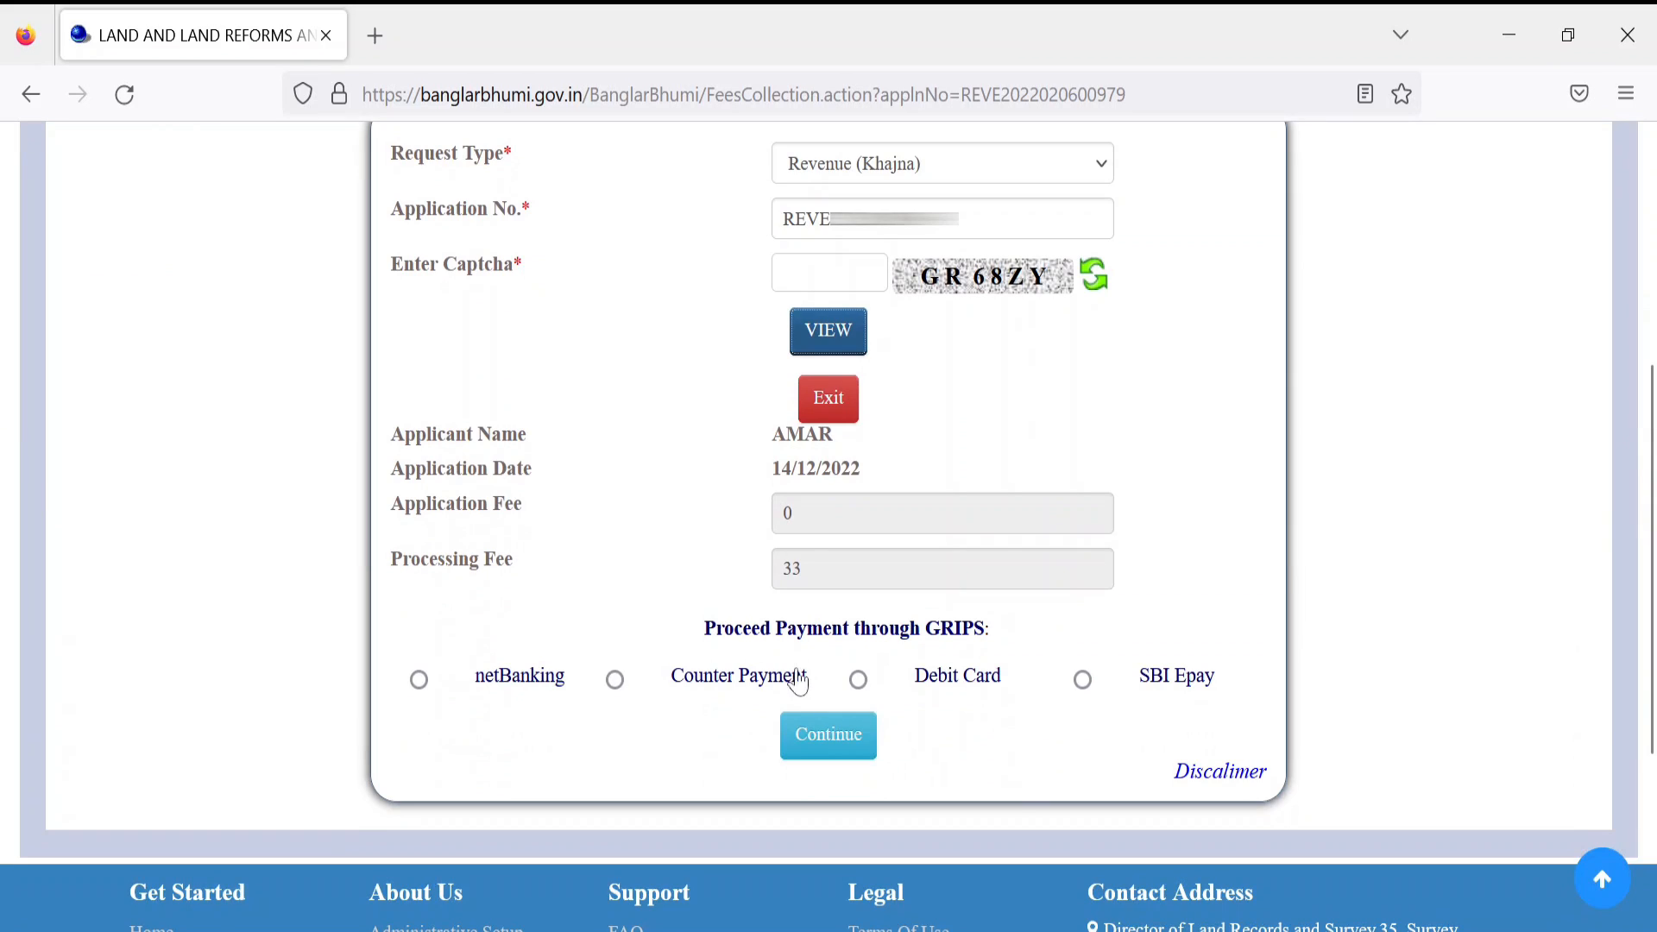
Step: Choose netBanking as the payment method and continue to the GRIPS payment summary
{"action": "left_click_drag", "start_coordinate": [763, 449], "coordinate": [855, 457]}
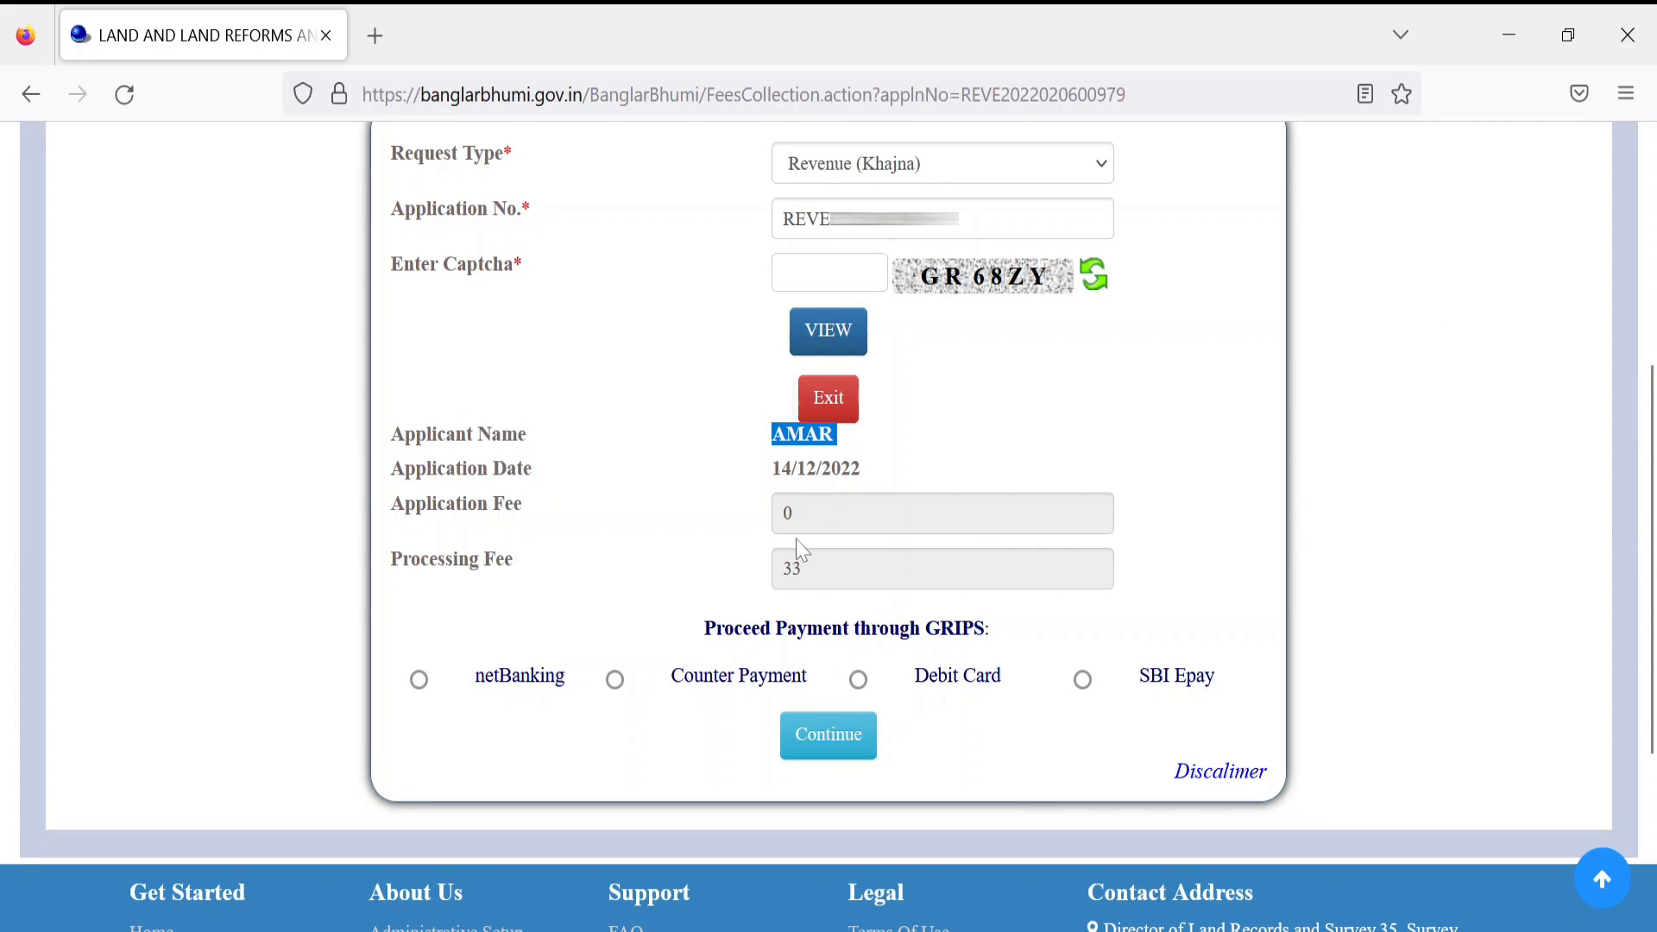
{"action": "left_click_drag", "start_coordinate": [782, 568], "coordinate": [792, 568]}
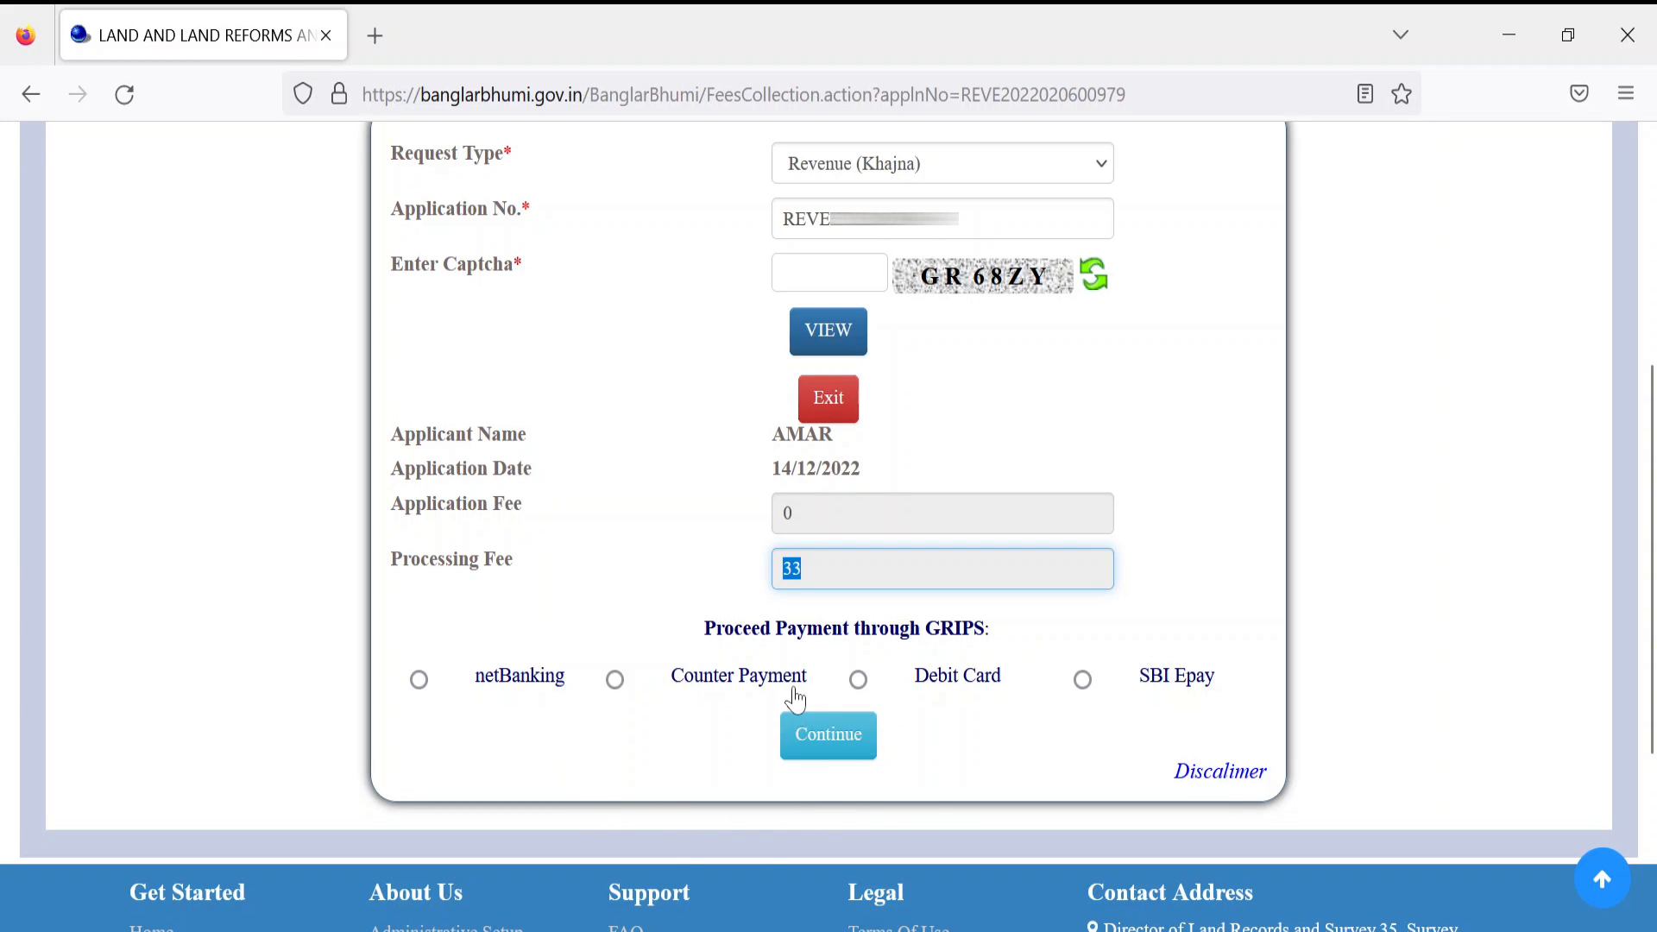
{"action": "left_click", "coordinate": [421, 681]}
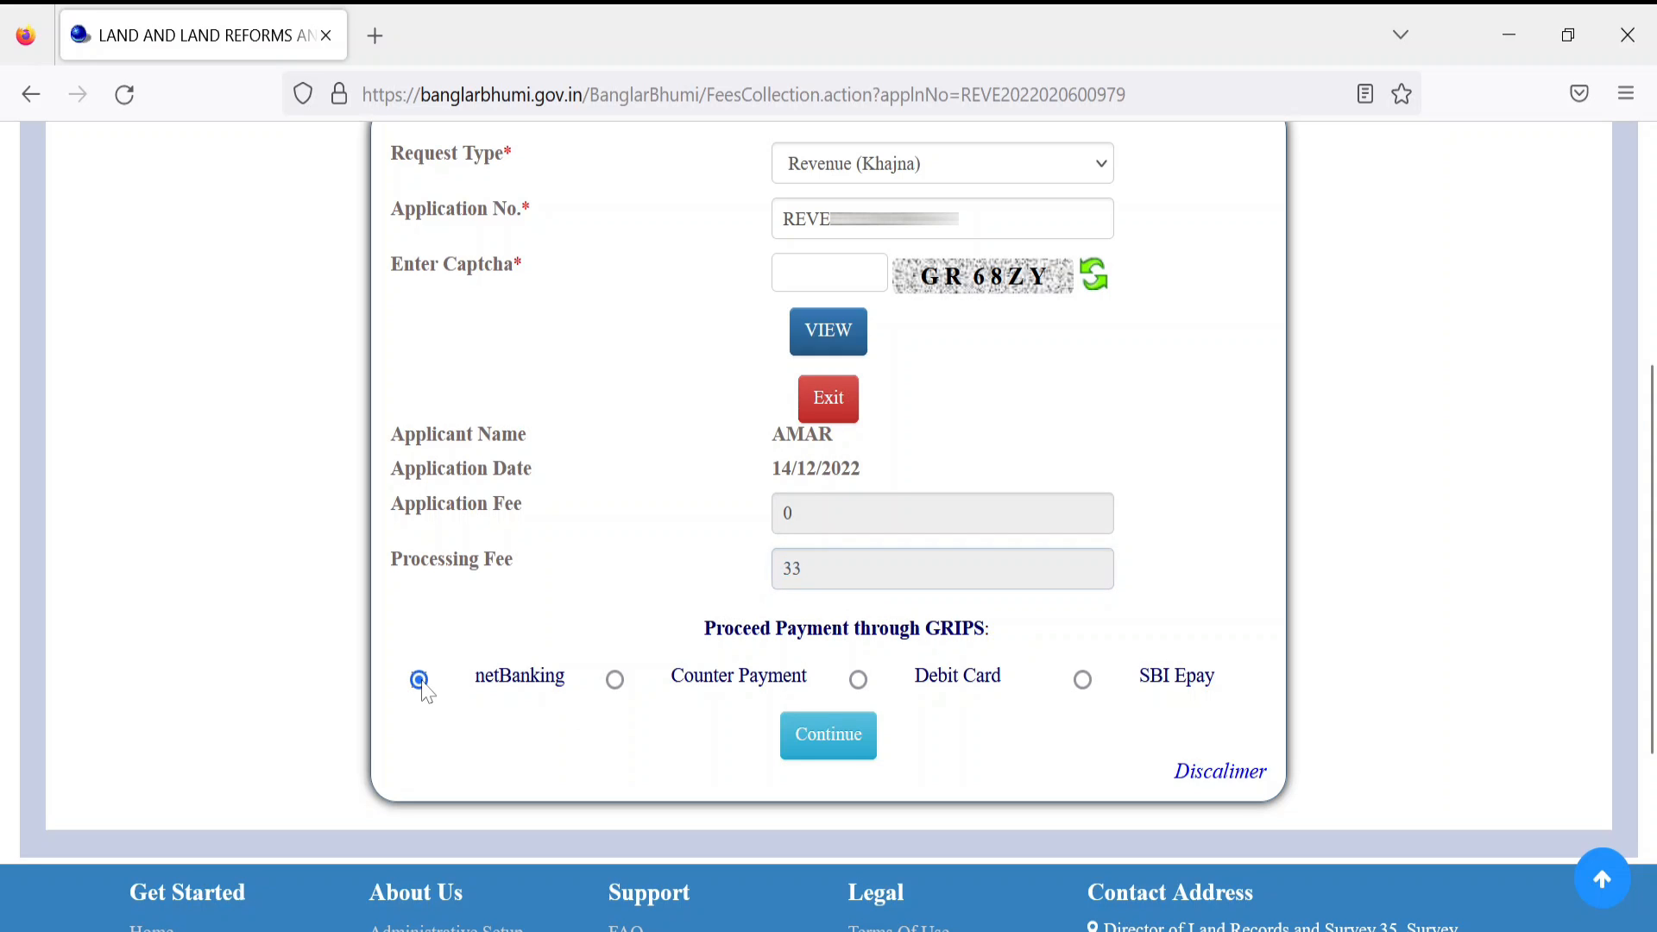
{"action": "left_click", "coordinate": [807, 747]}
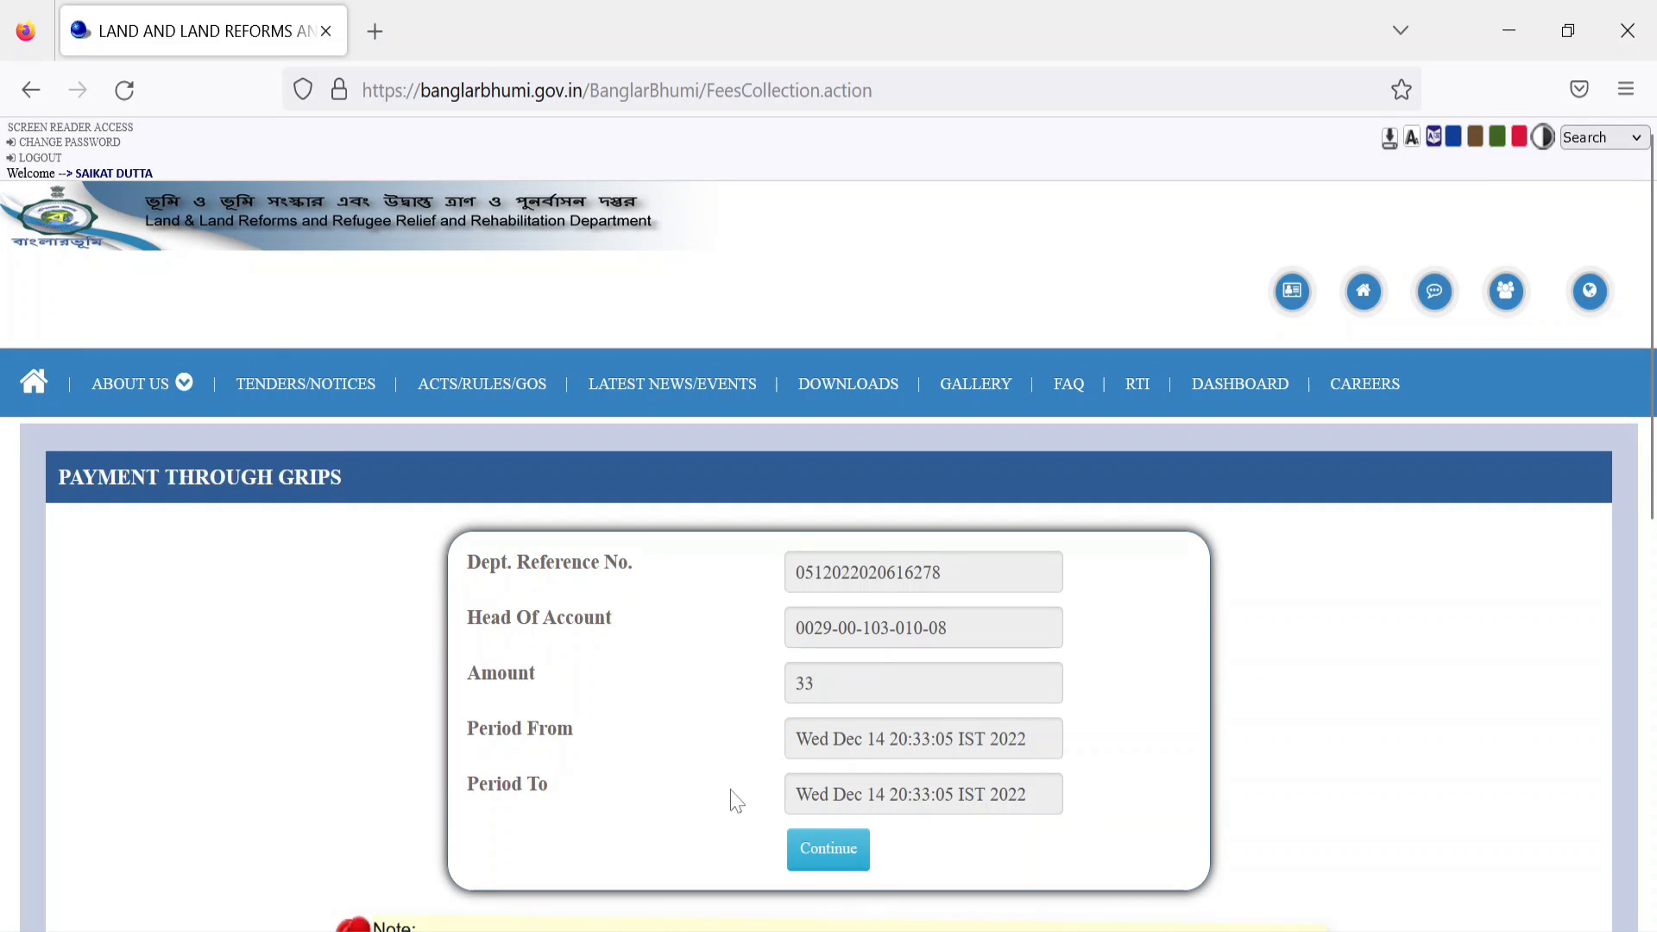
Step: Pass the ₹33 payment to GRIPS and tick Verified and checked after reviewing the breakdown
{"action": "left_click", "coordinate": [841, 855]}
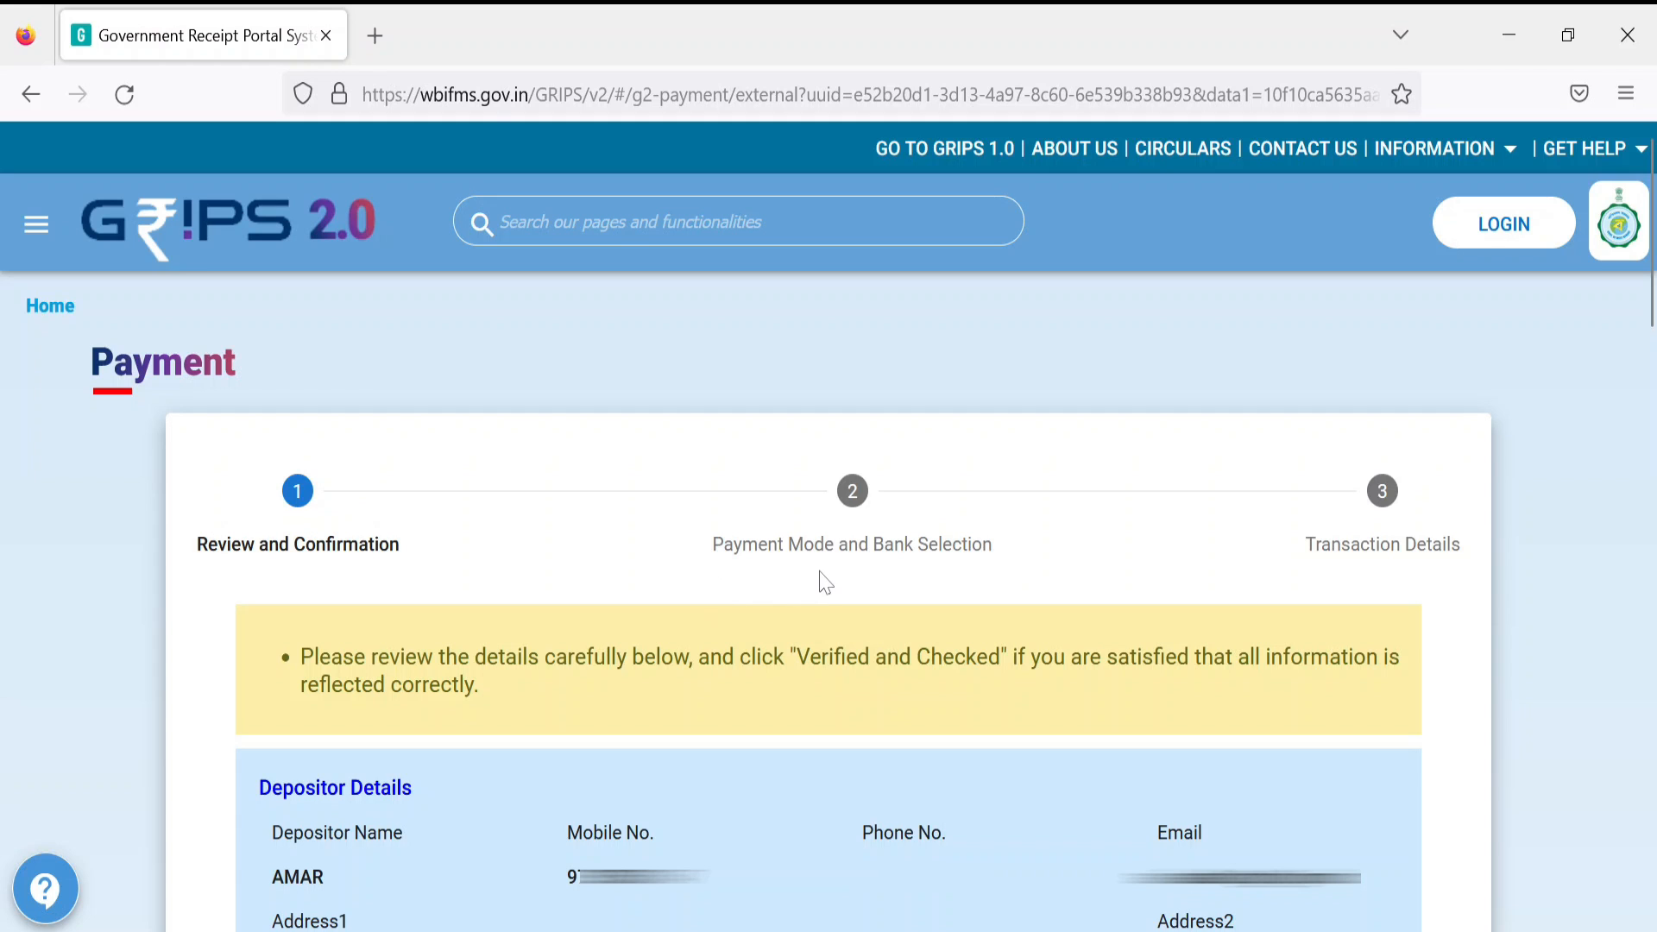
{"action": "scroll", "coordinate": [826, 583], "scroll_direction": "down", "scroll_amount": 20}
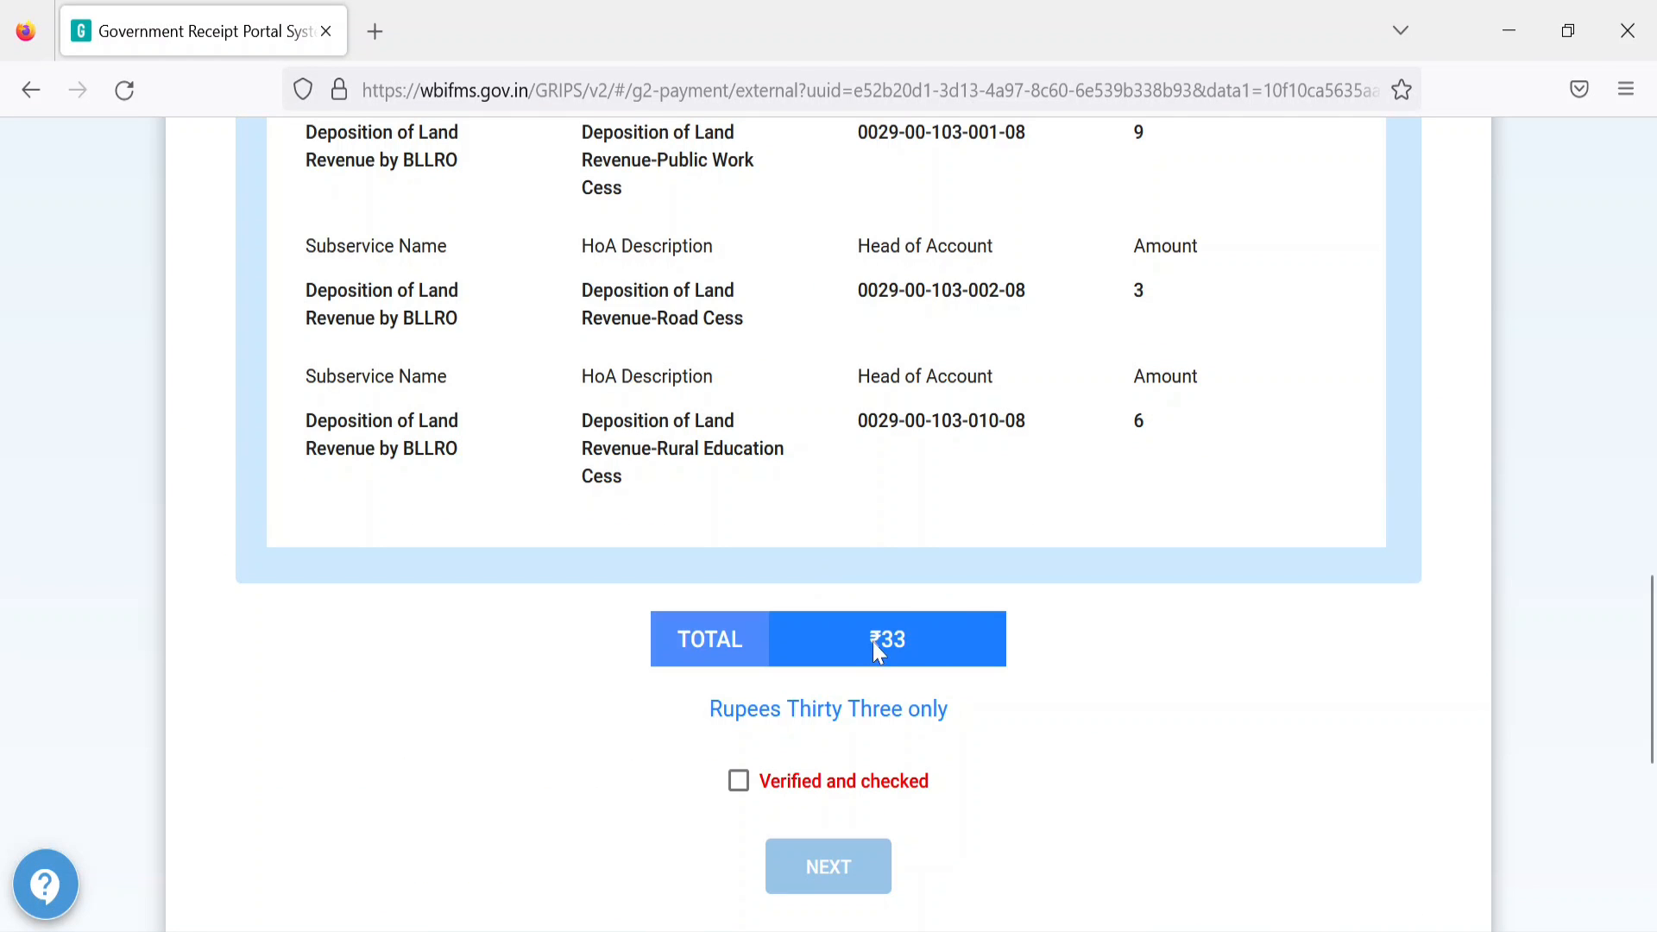
{"action": "left_click", "coordinate": [739, 781]}
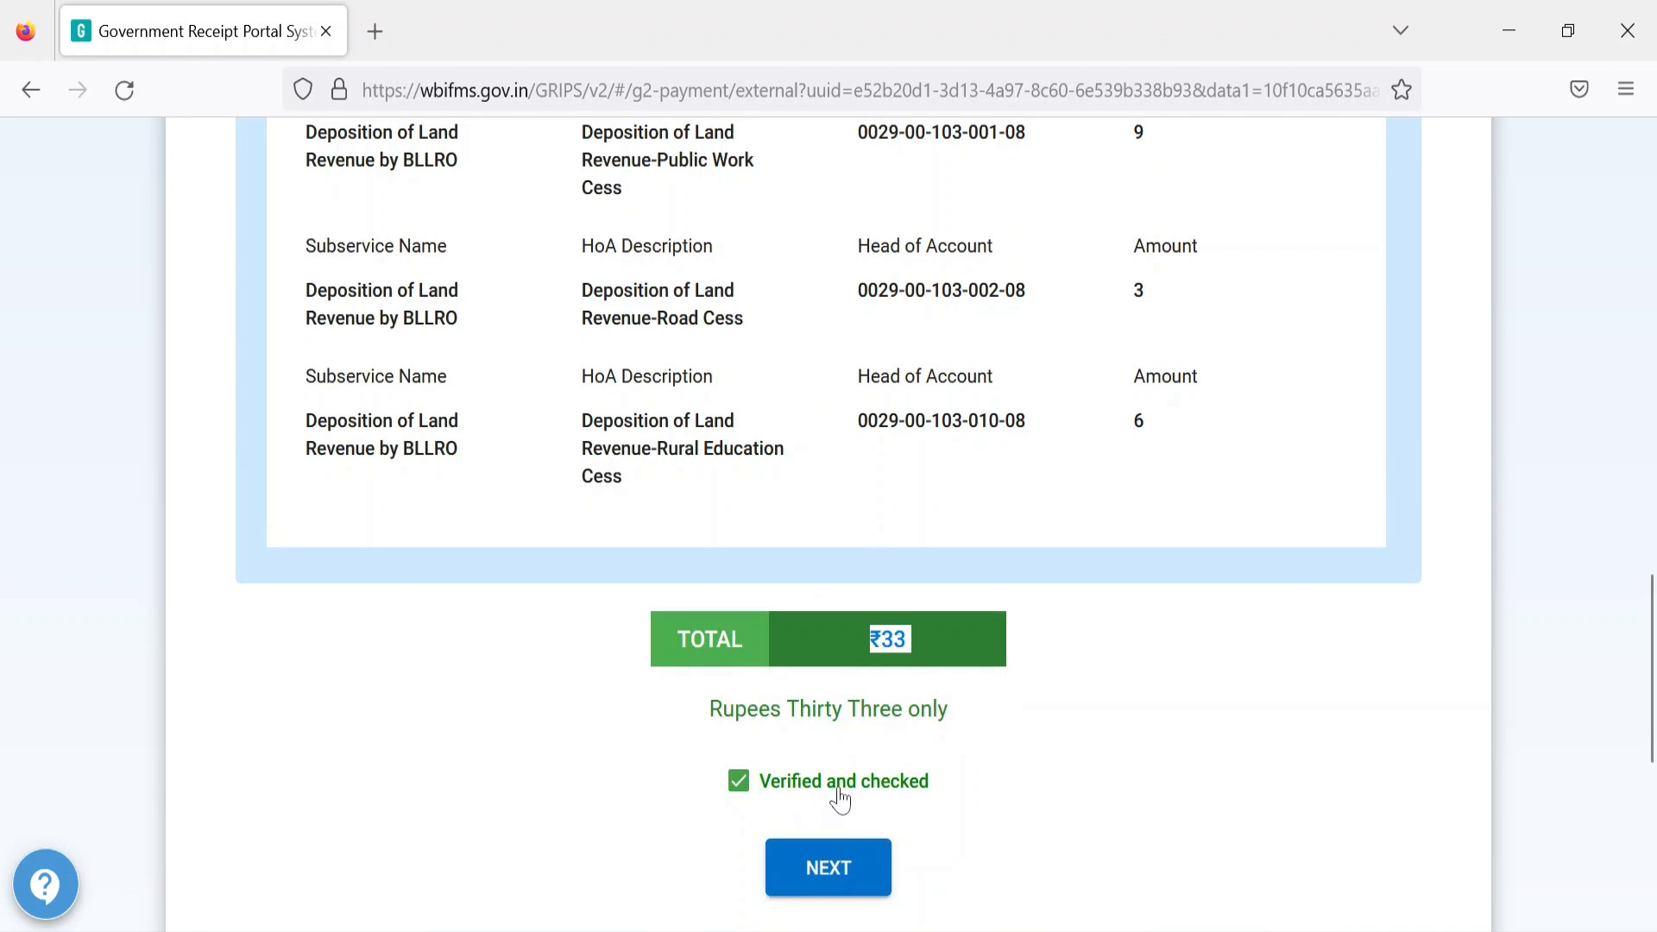
Step: Choose Online Payment via State Bank of India and generate the GRIPS transaction
{"action": "left_click", "coordinate": [841, 882]}
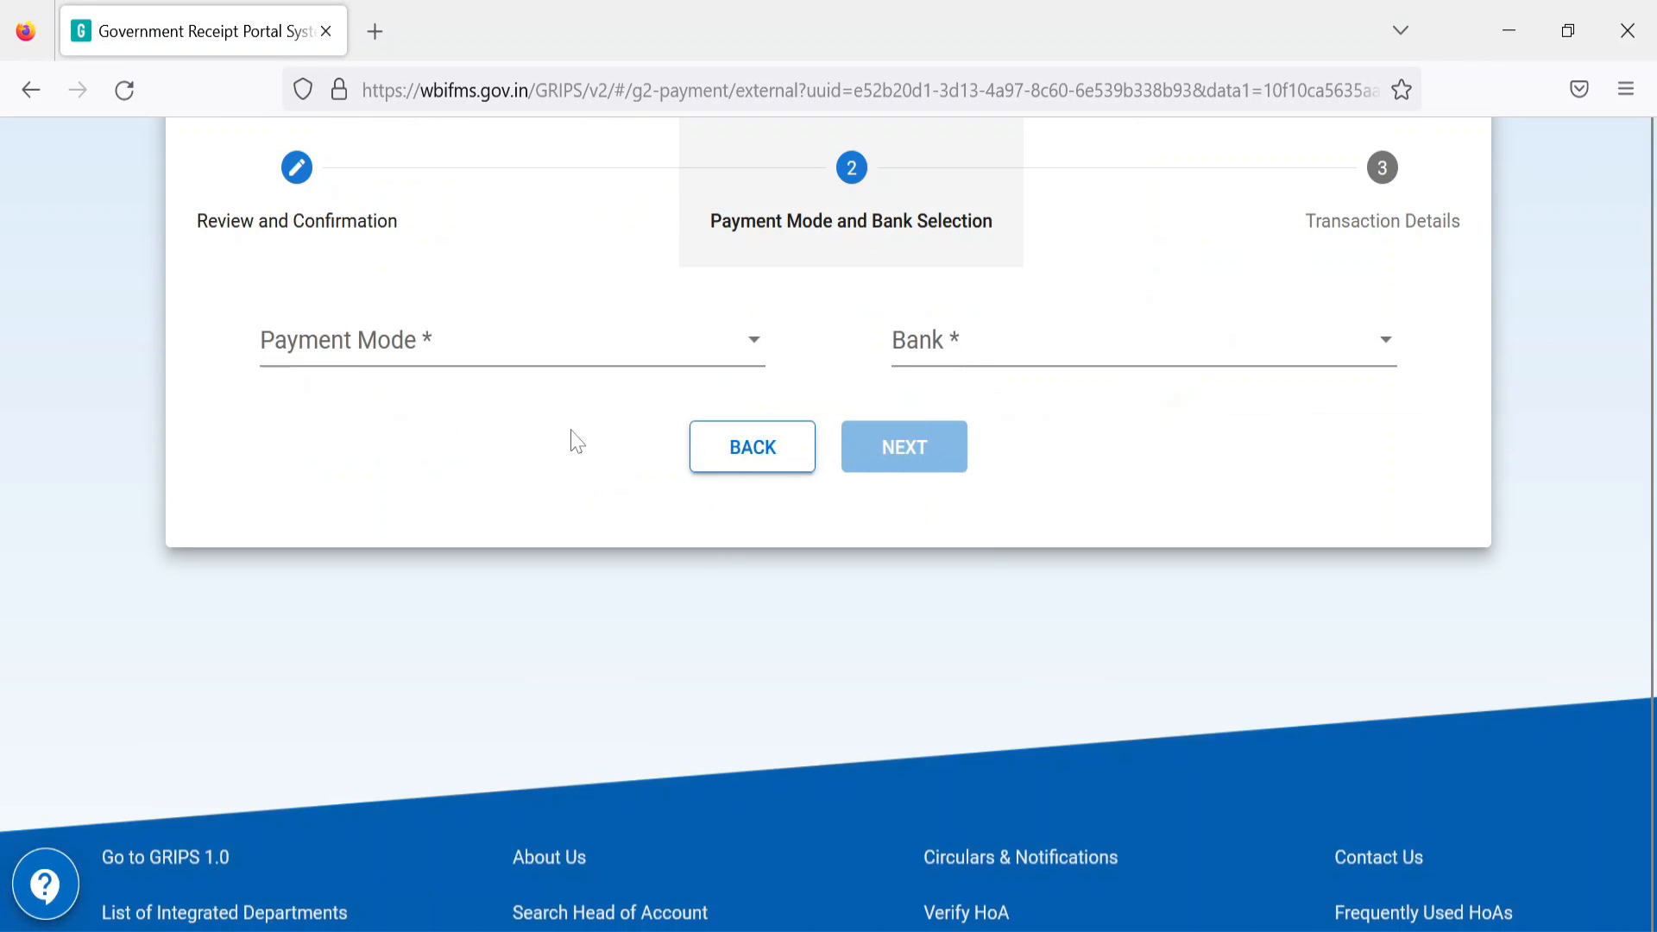
{"action": "left_click", "coordinate": [373, 363]}
{"action": "left_click", "coordinate": [370, 359]}
{"action": "left_click", "coordinate": [954, 356]}
{"action": "scroll", "coordinate": [1007, 491], "scroll_direction": "down", "scroll_amount": 3}
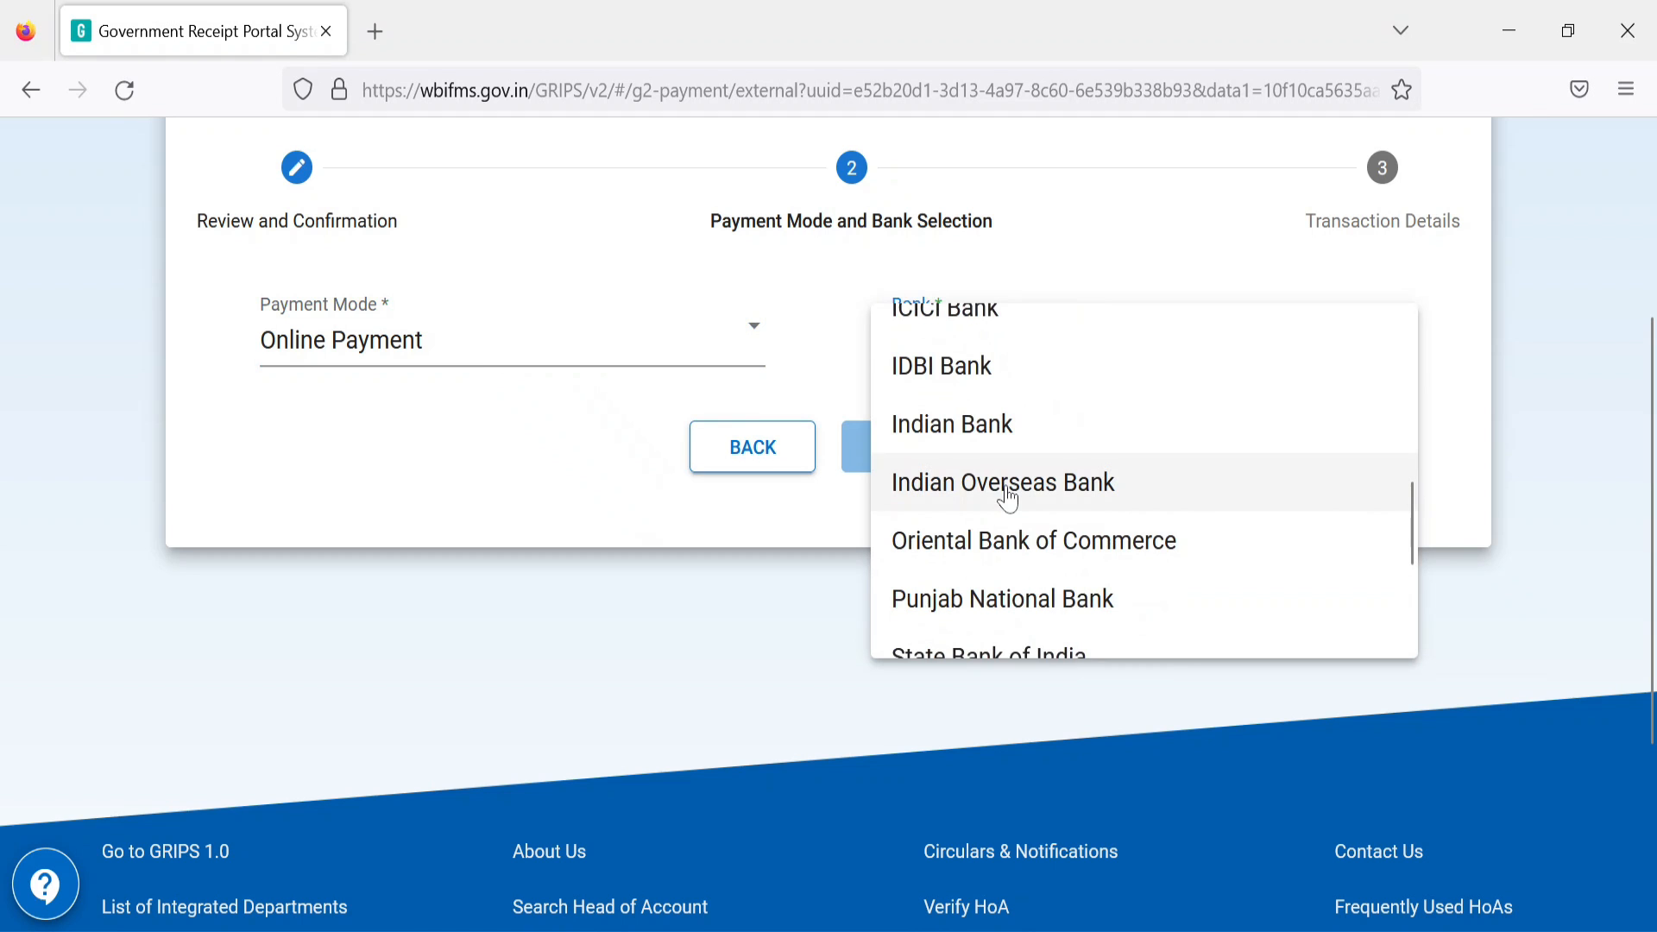
{"action": "scroll", "coordinate": [1006, 493], "scroll_direction": "down", "scroll_amount": 2}
{"action": "left_click", "coordinate": [997, 483]}
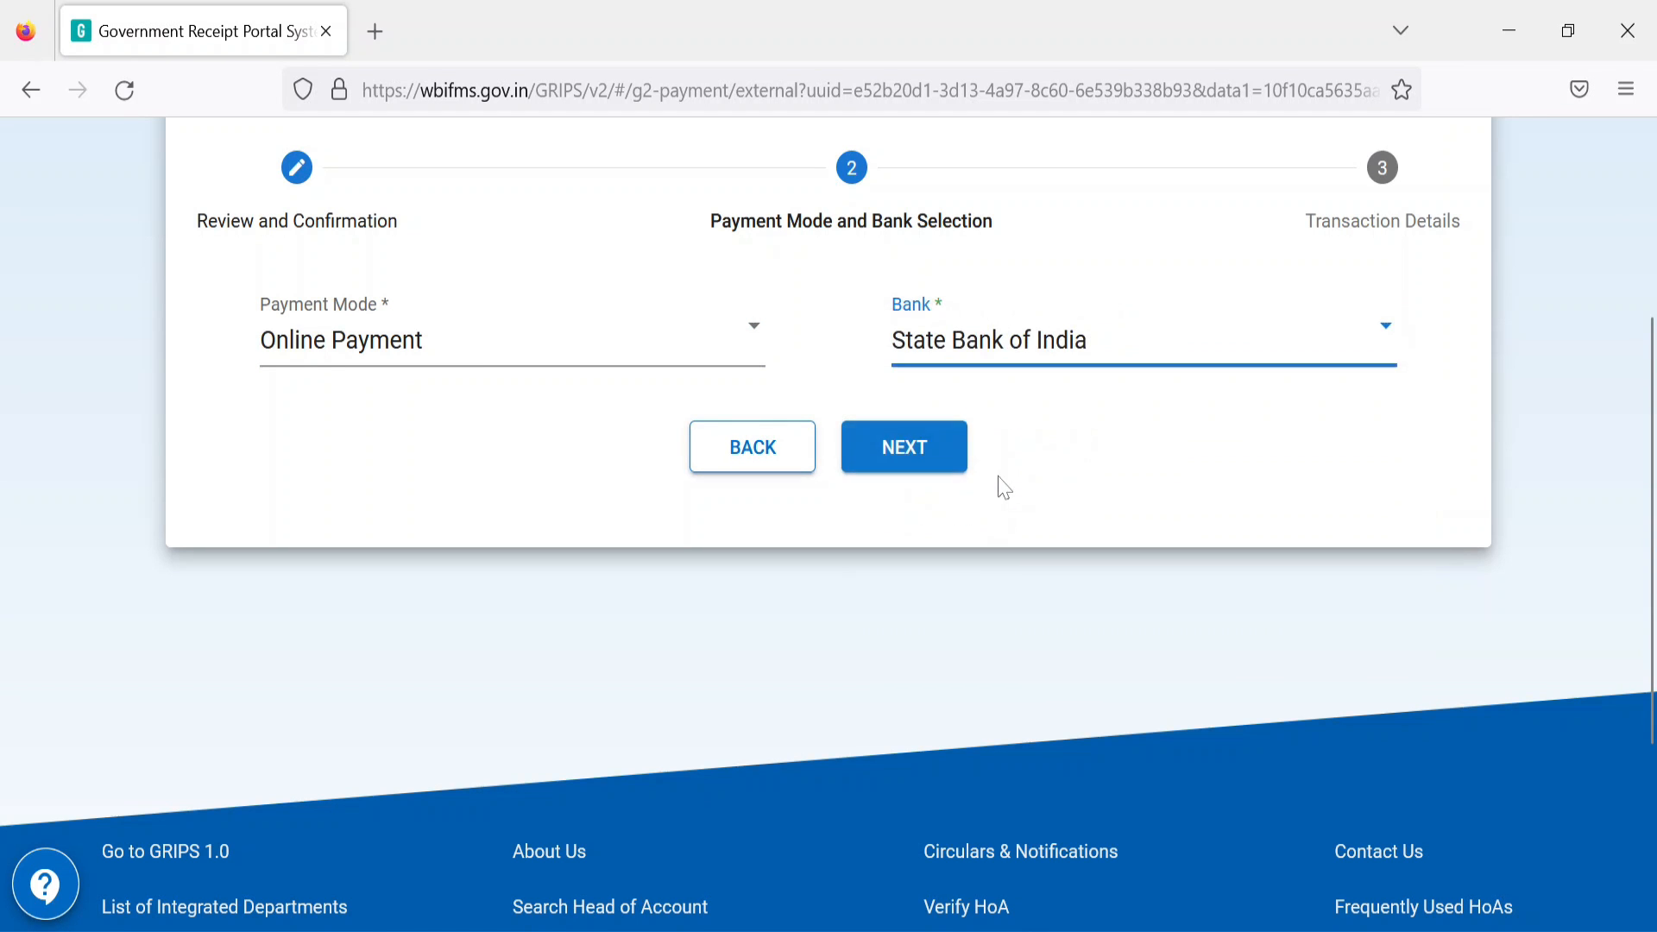
{"action": "left_click", "coordinate": [916, 459]}
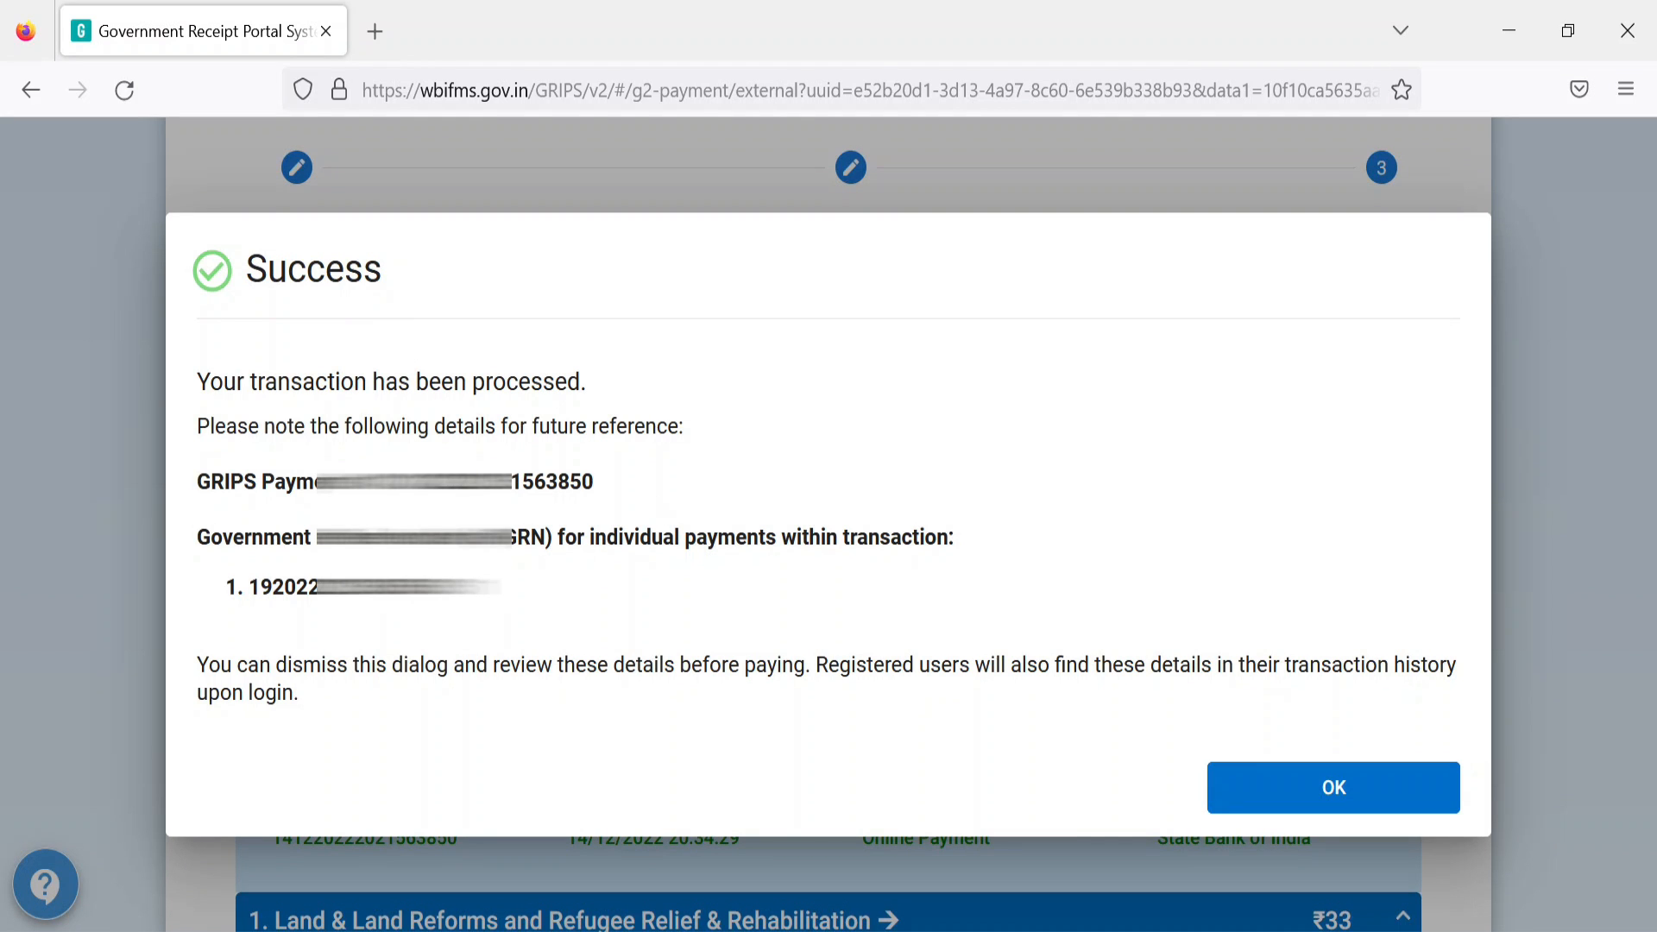
Step: Copy the GRN and Identification No, dismiss the success message, and send the ₹33 payment to the bank
{"action": "left_click_drag", "start_coordinate": [260, 588], "coordinate": [466, 588]}
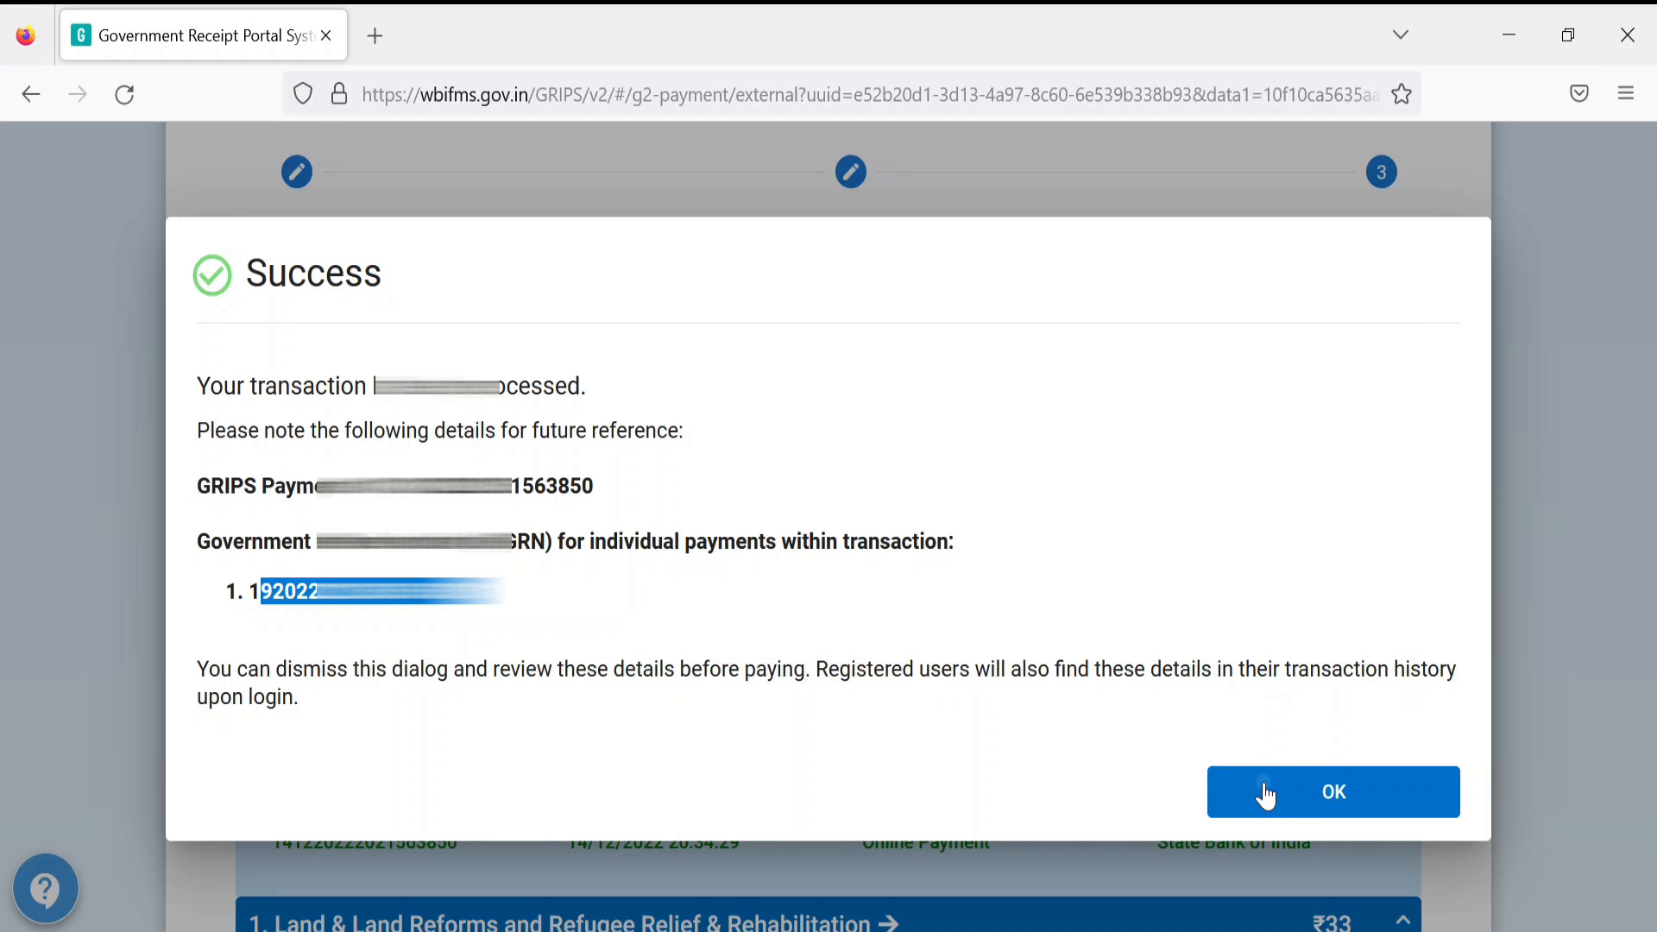
{"action": "left_click", "coordinate": [1267, 795]}
{"action": "scroll", "coordinate": [1266, 795], "scroll_direction": "down", "scroll_amount": 8}
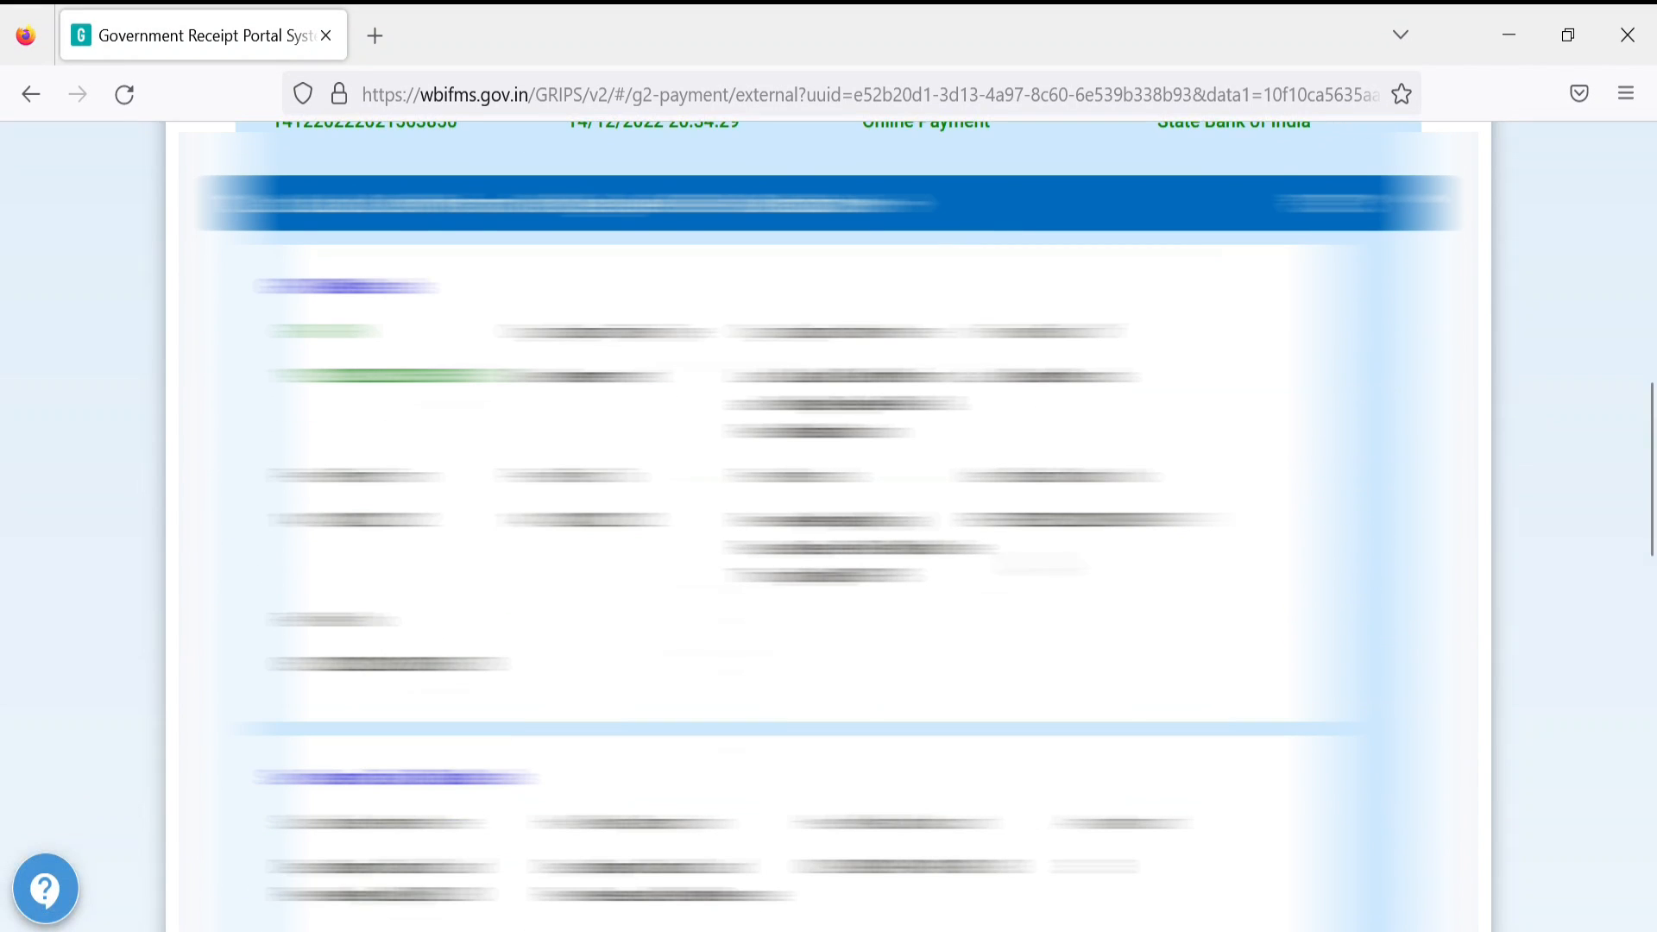
{"action": "left_click_drag", "start_coordinate": [991, 520], "coordinate": [1170, 545]}
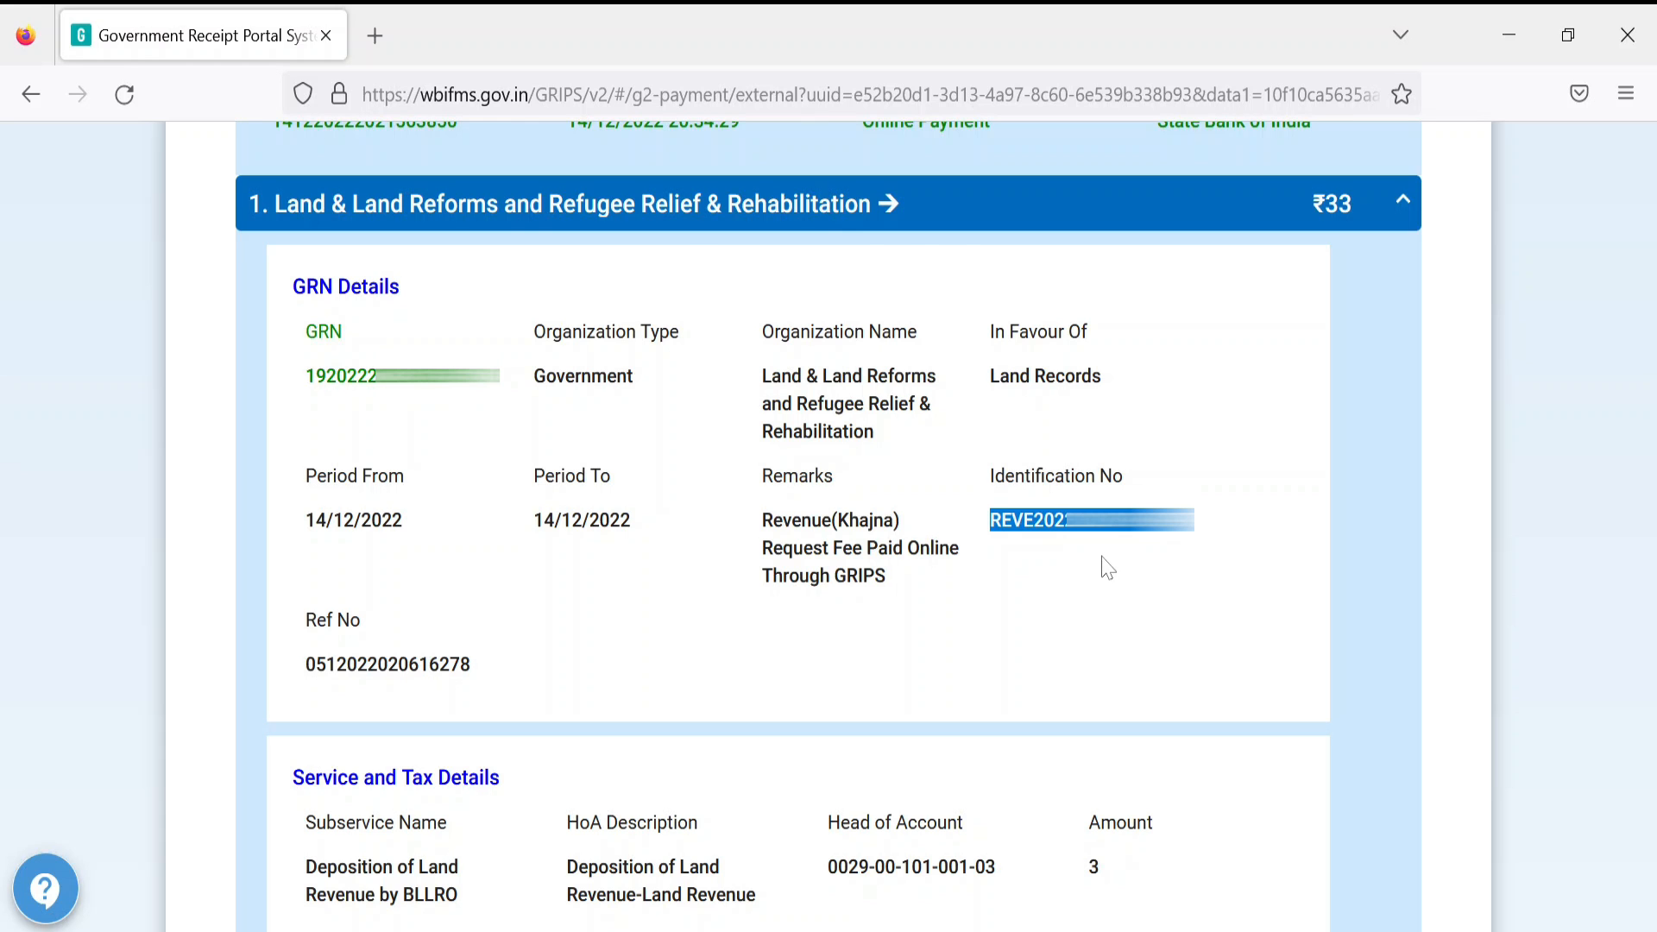
{"action": "scroll", "coordinate": [1108, 568], "scroll_direction": "down", "scroll_amount": 10}
{"action": "left_click", "coordinate": [901, 790]}
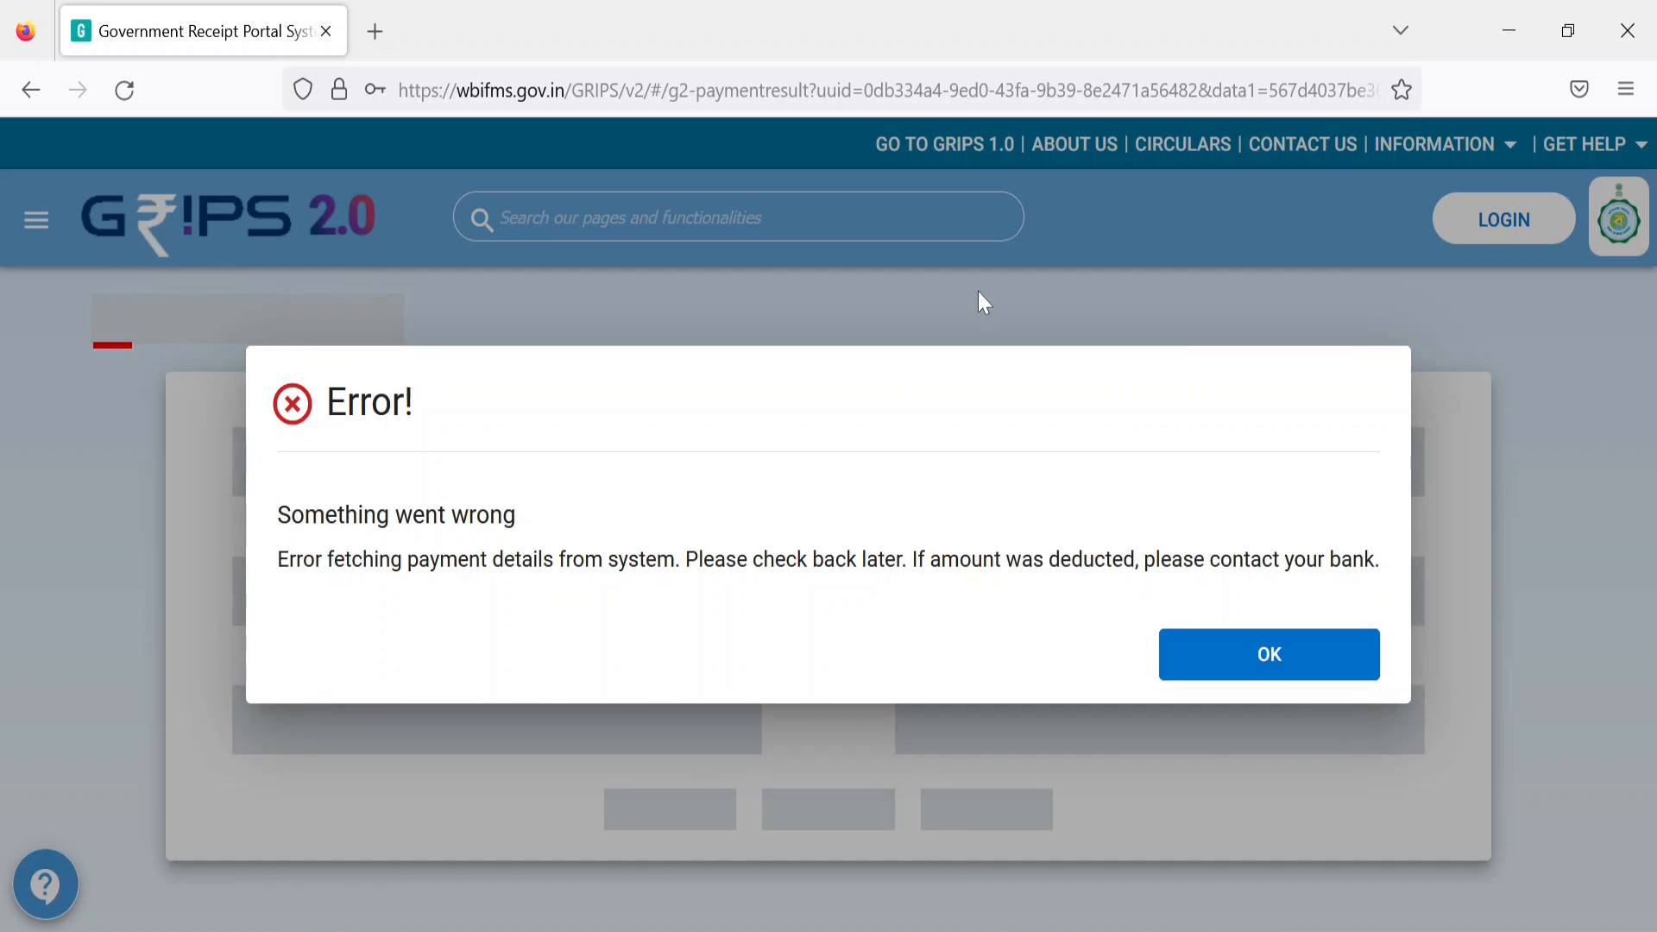
Step: Dismiss the payment error and open Banglarbhumi's GRN Search page in a new tab
{"action": "left_click", "coordinate": [1304, 663]}
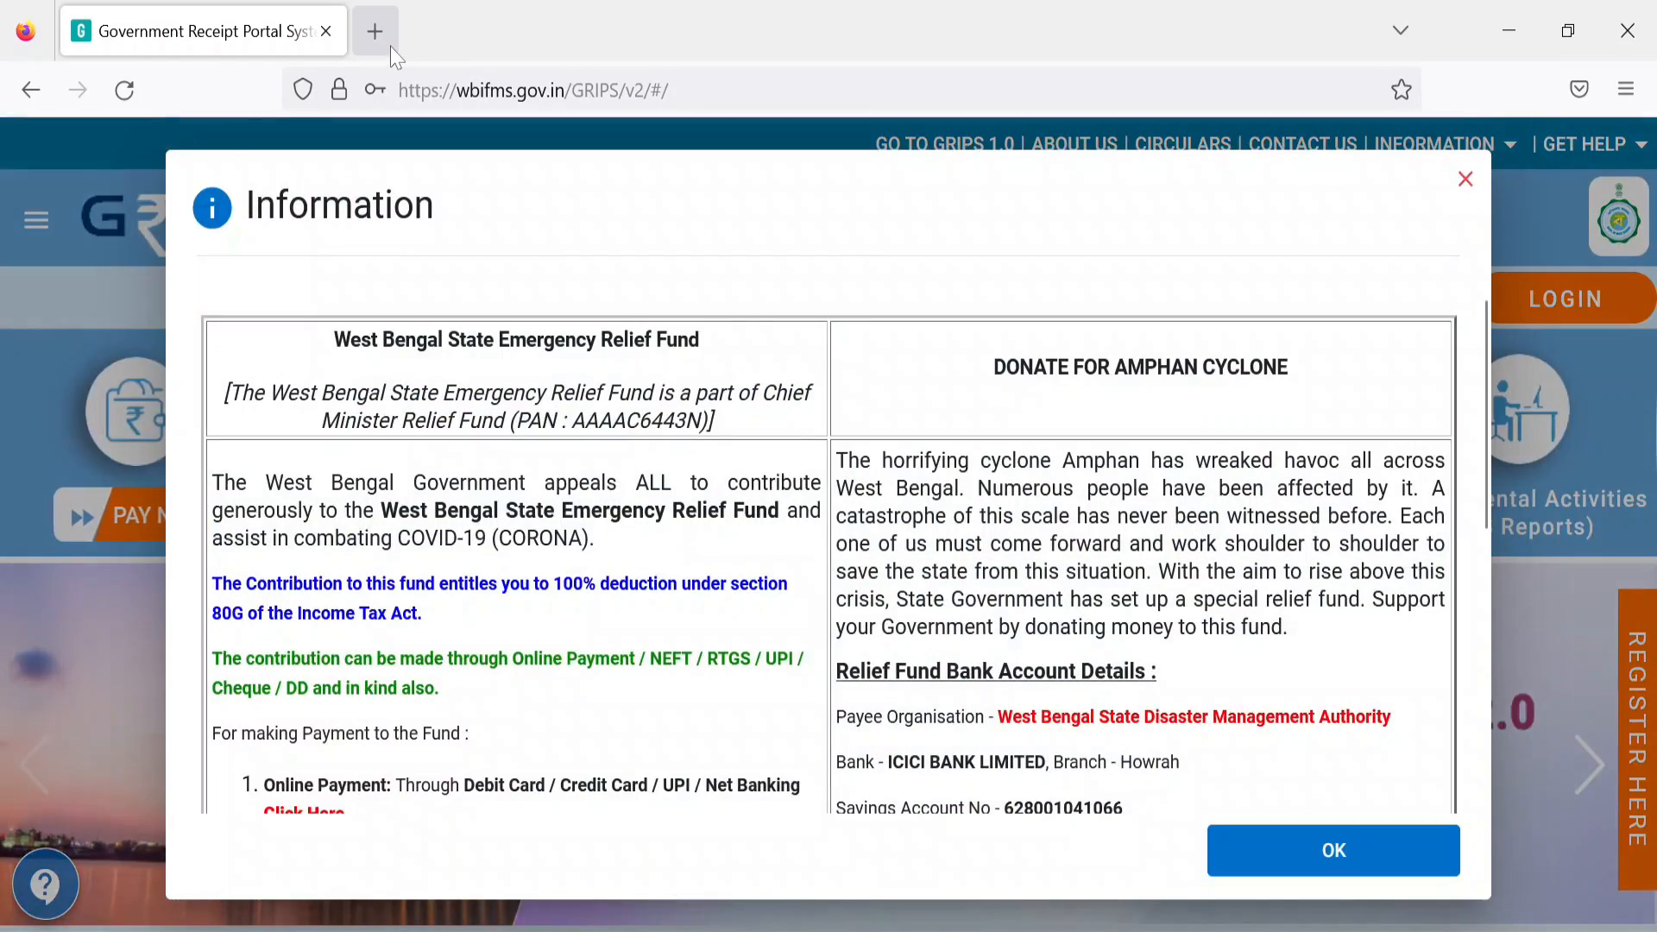
{"action": "left_click", "coordinate": [374, 31]}
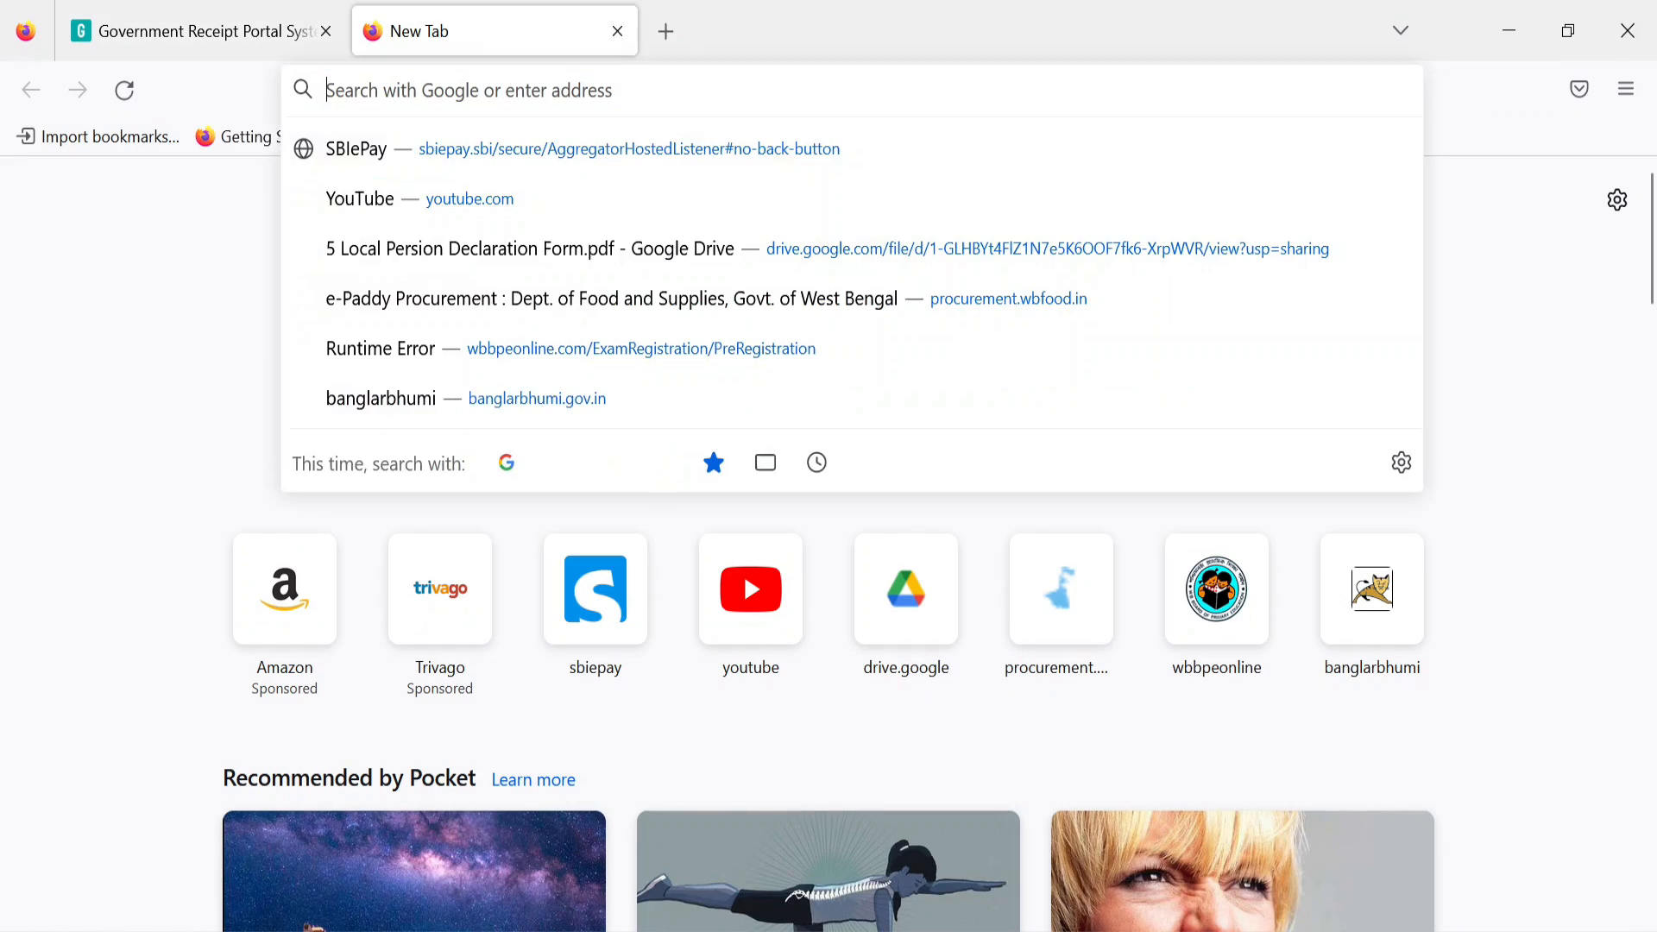
{"action": "left_click", "coordinate": [449, 398]}
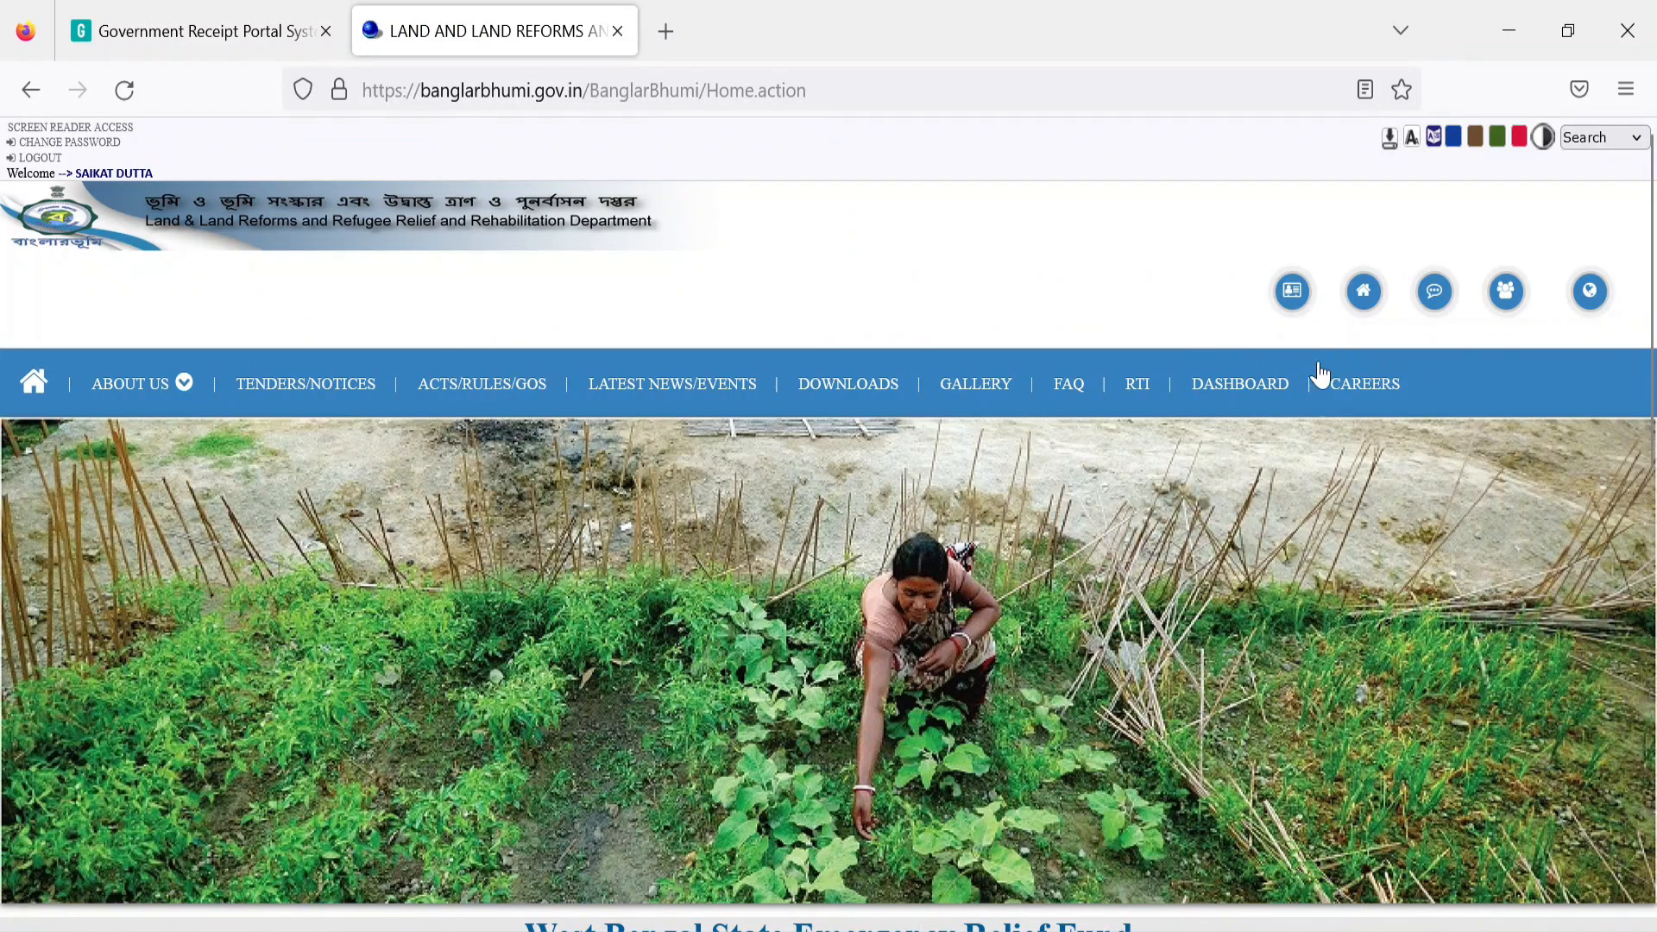
{"action": "left_click", "coordinate": [1290, 293]}
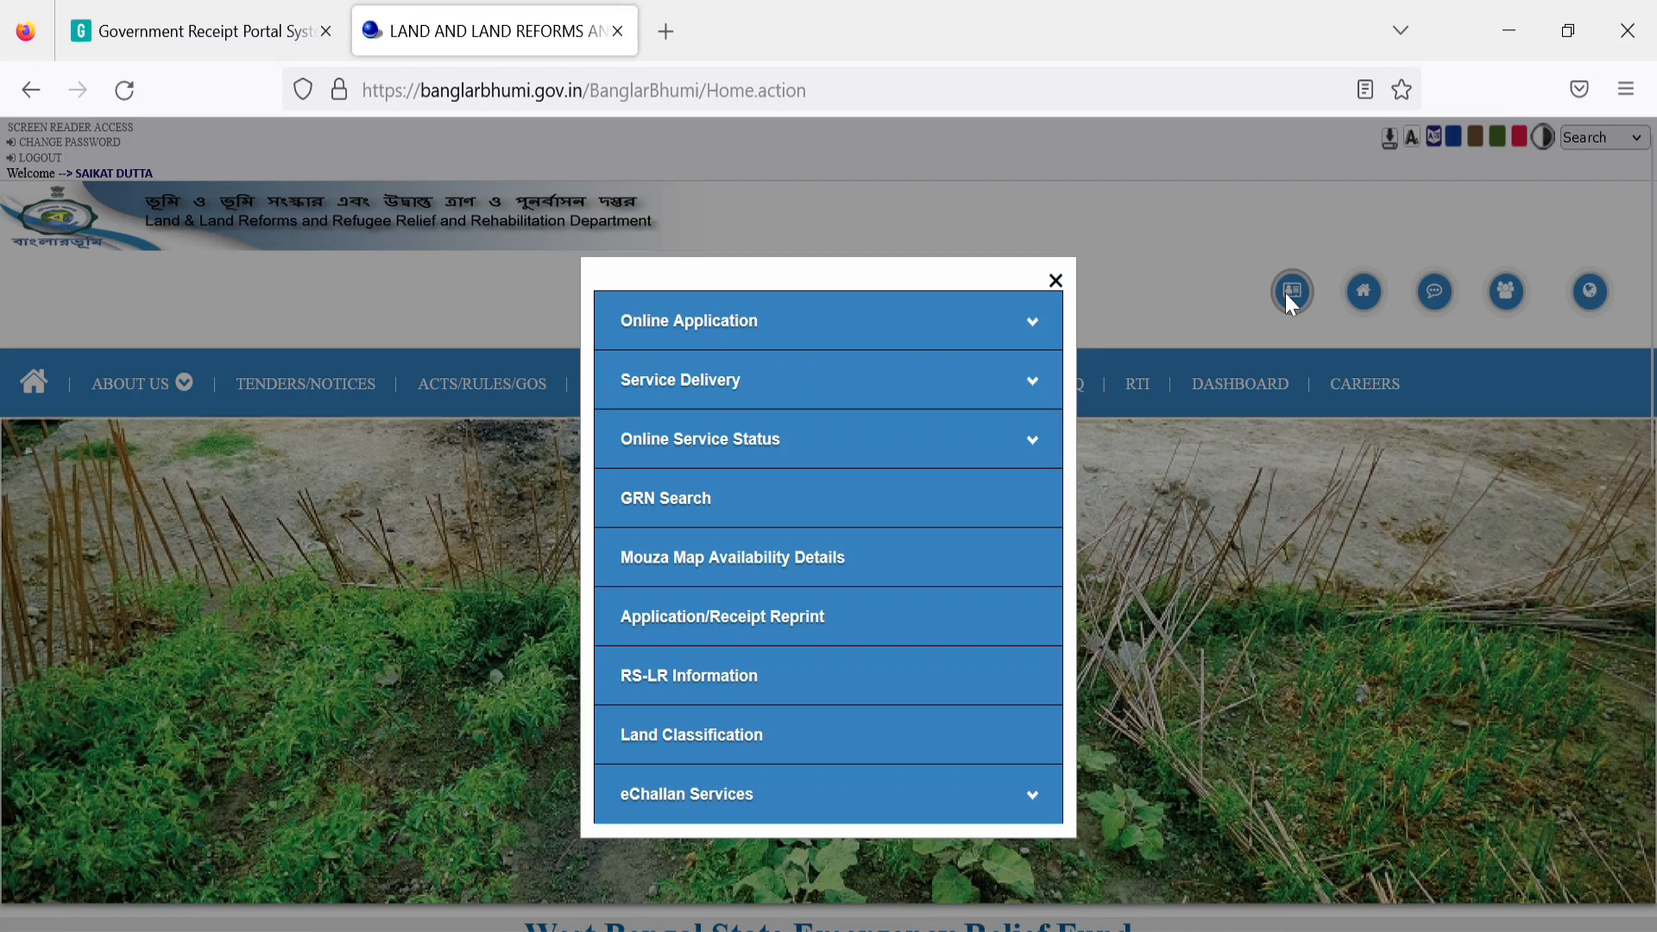
{"action": "left_click", "coordinate": [682, 505]}
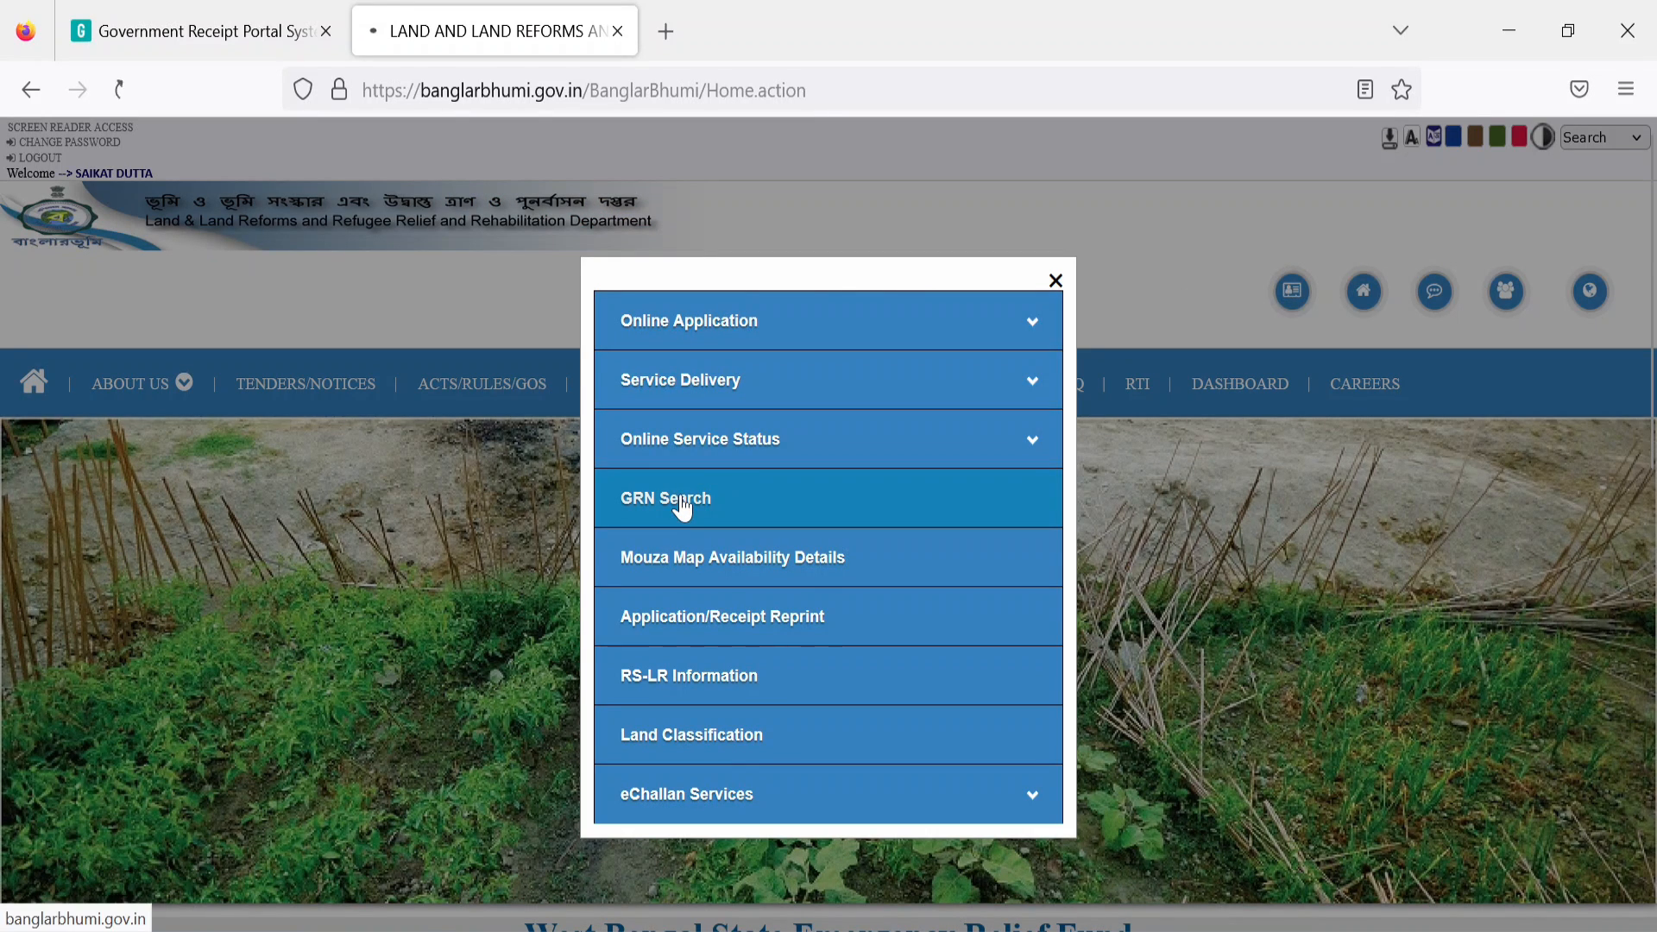
Step: Search the Khajna payment's GRN under request type REVENUE
{"action": "left_click", "coordinate": [428, 686]}
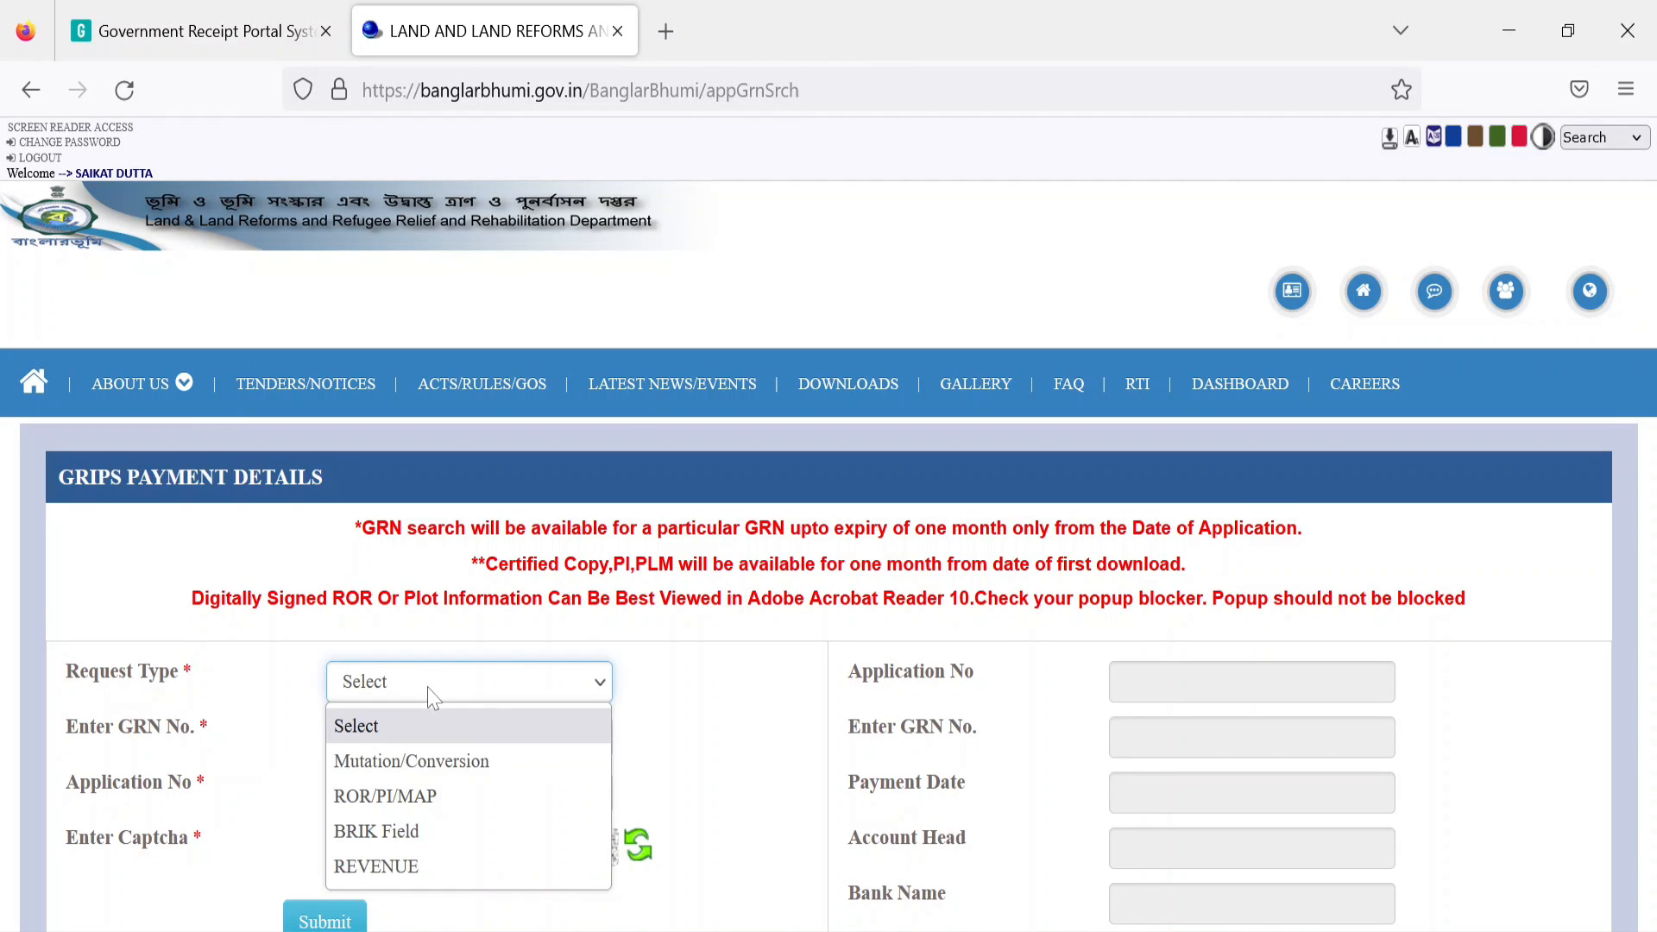
{"action": "left_click", "coordinate": [432, 867]}
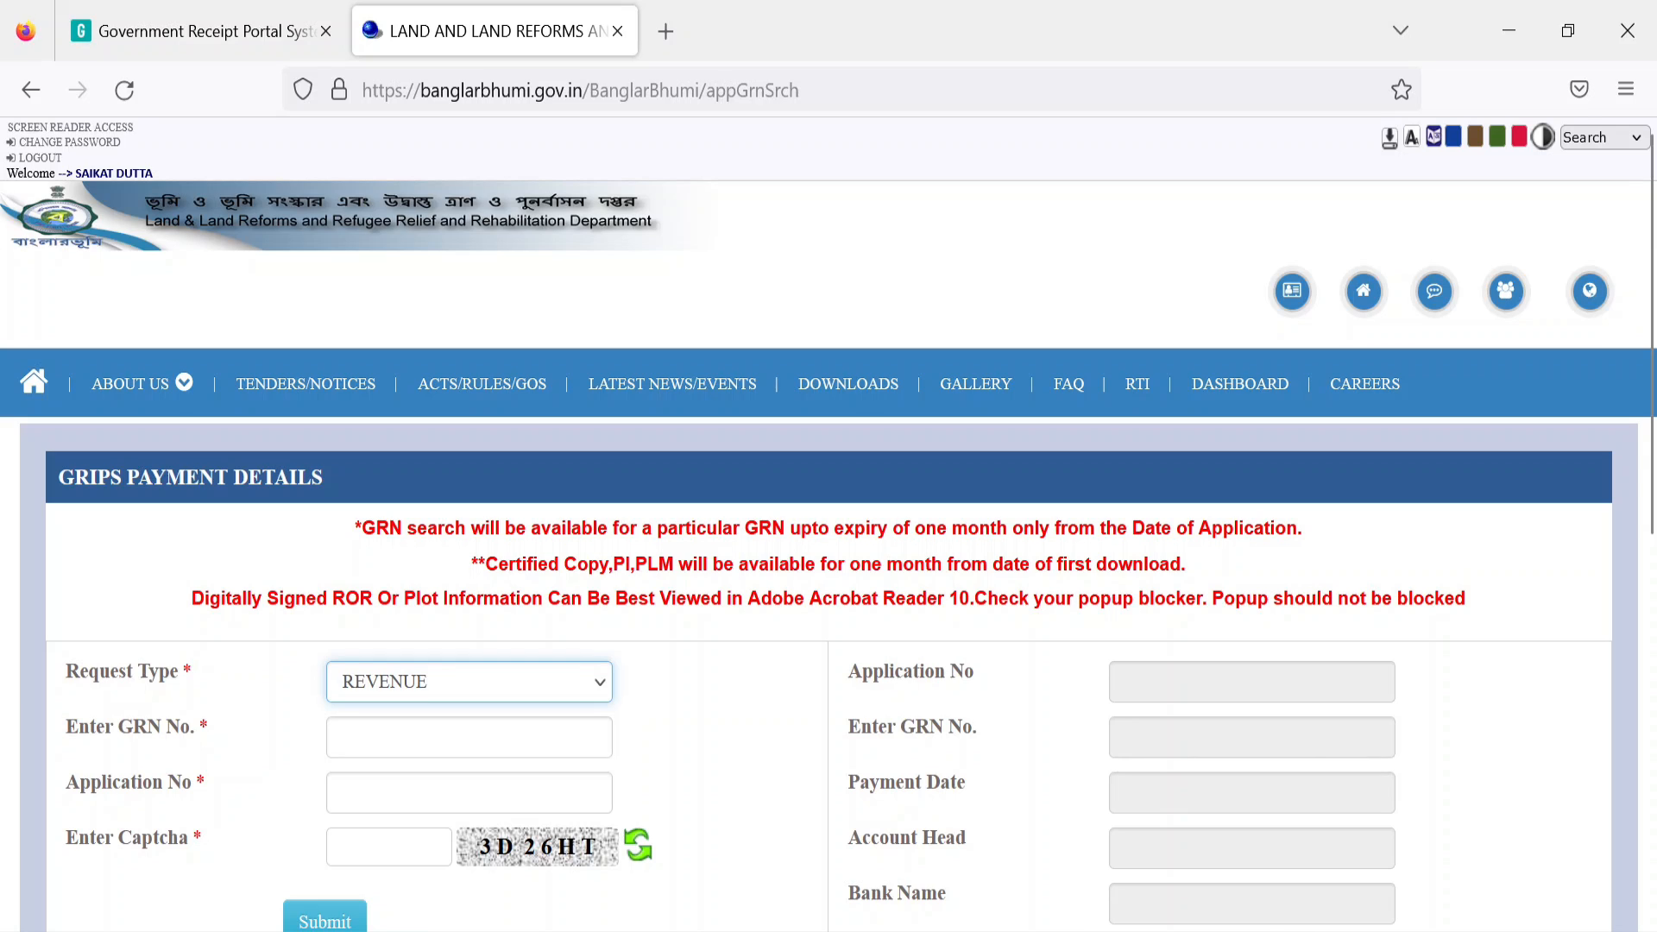
{"action": "left_click", "coordinate": [431, 738]}
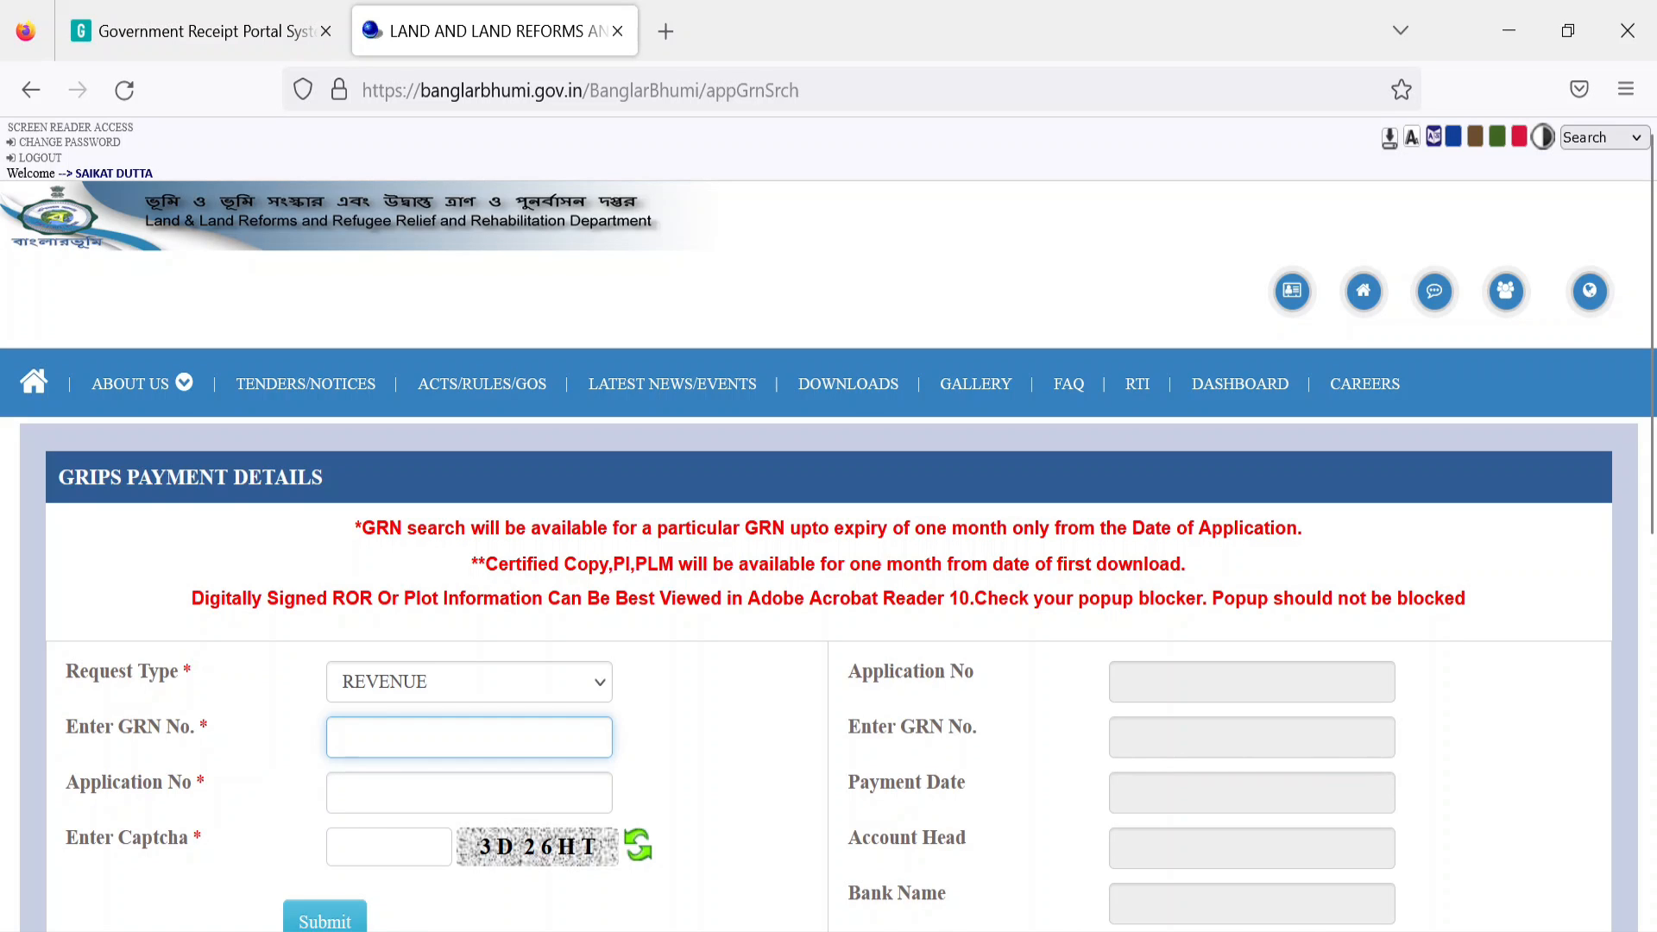
{"action": "left_click", "coordinate": [337, 920]}
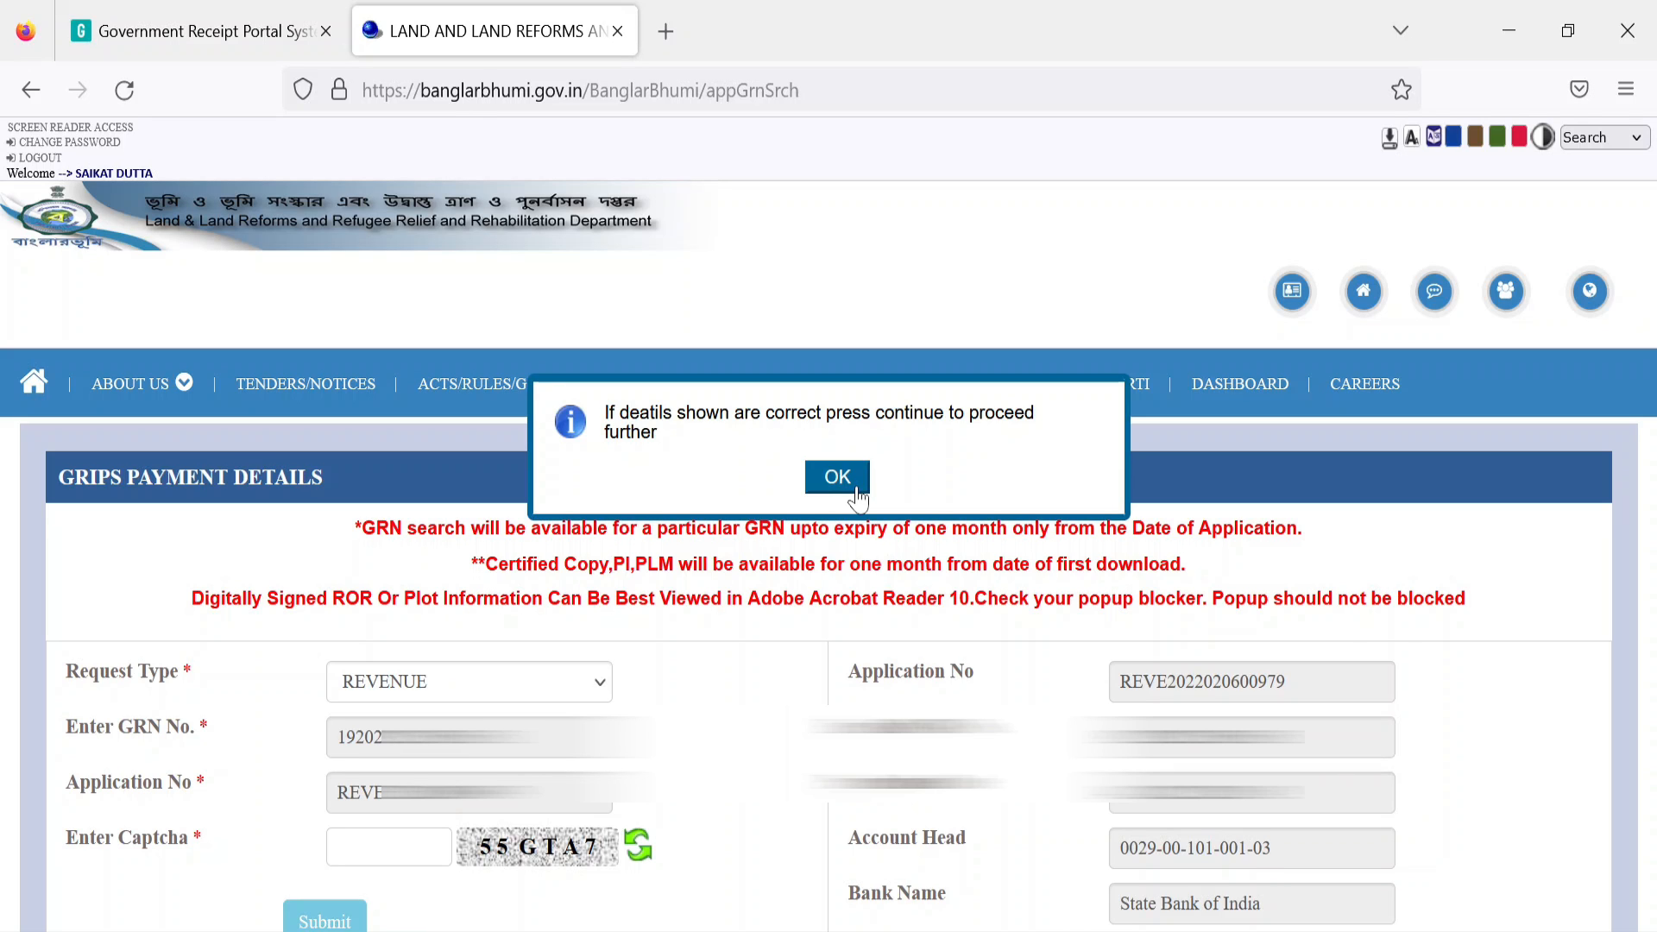
Step: Confirm the fetched details so the payment shows successful, then return to Citizen Services
{"action": "left_click", "coordinate": [857, 499]}
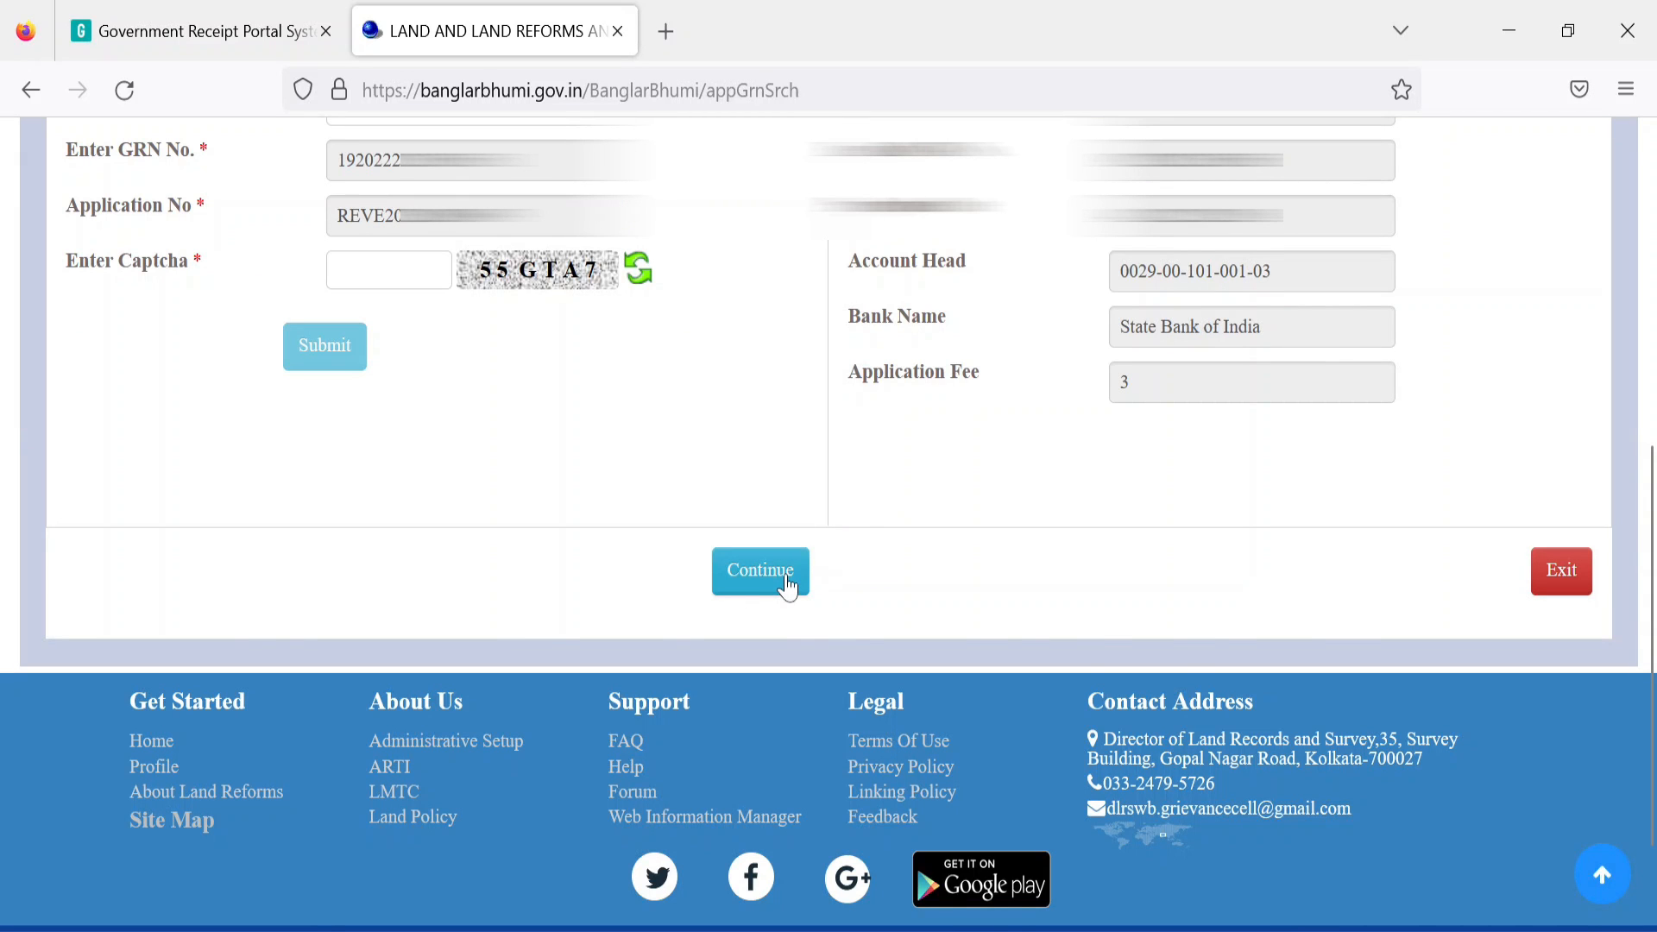
{"action": "left_click", "coordinate": [787, 585]}
{"action": "left_click_drag", "start_coordinate": [250, 632], "coordinate": [1384, 660]}
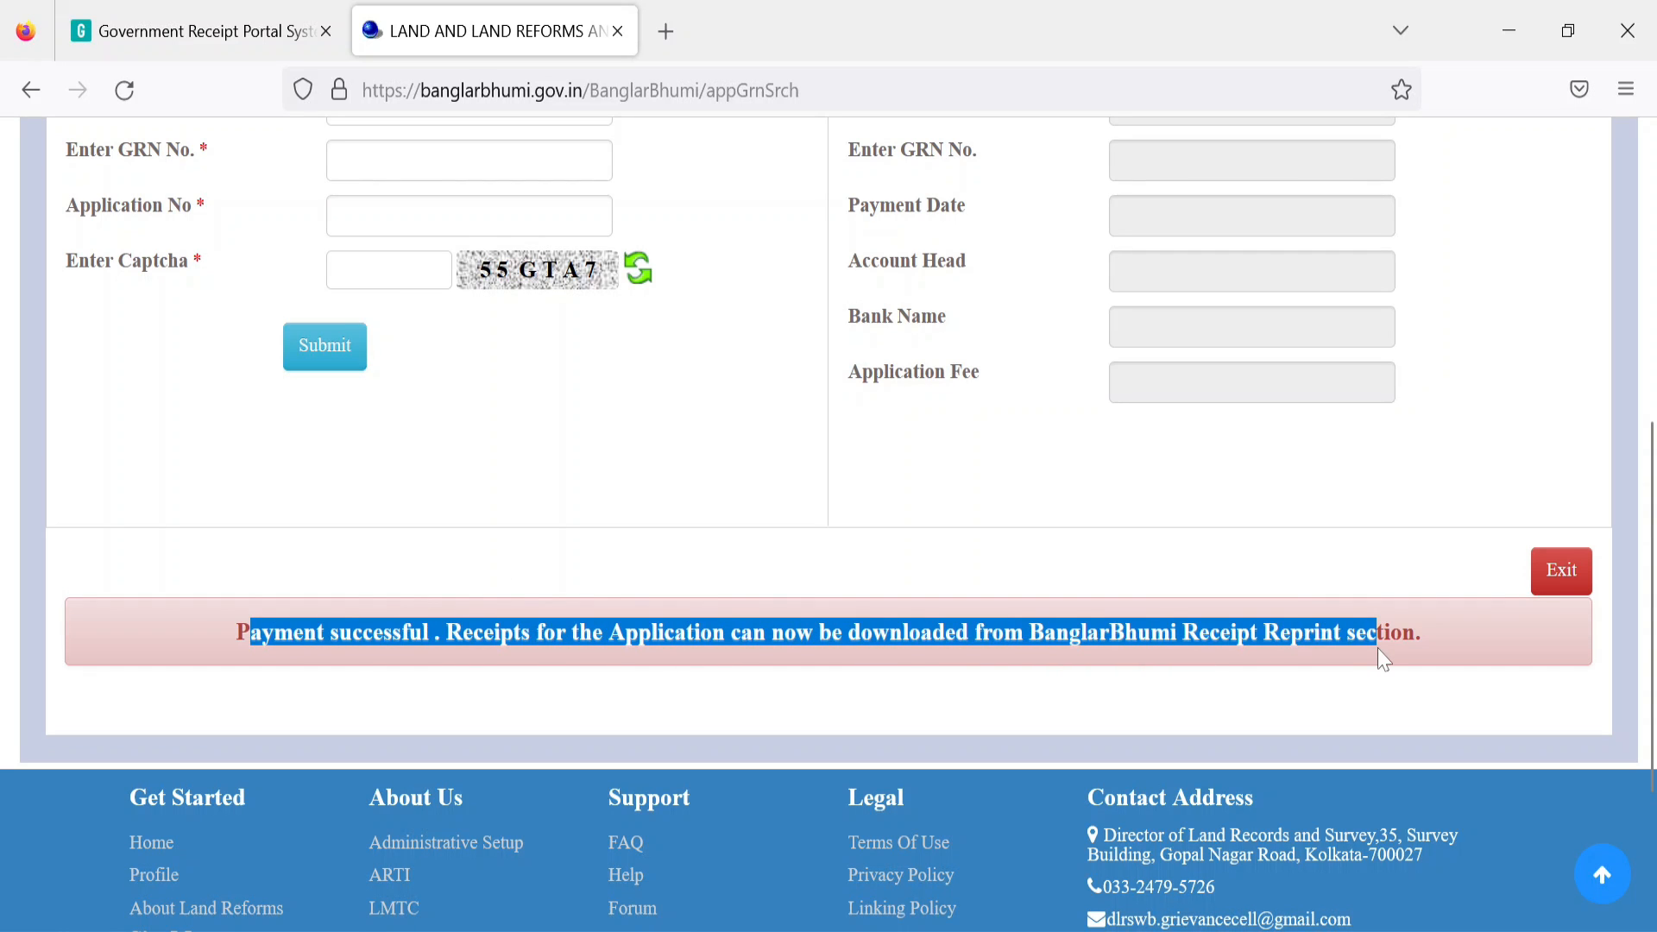
{"action": "left_click", "coordinate": [1551, 585]}
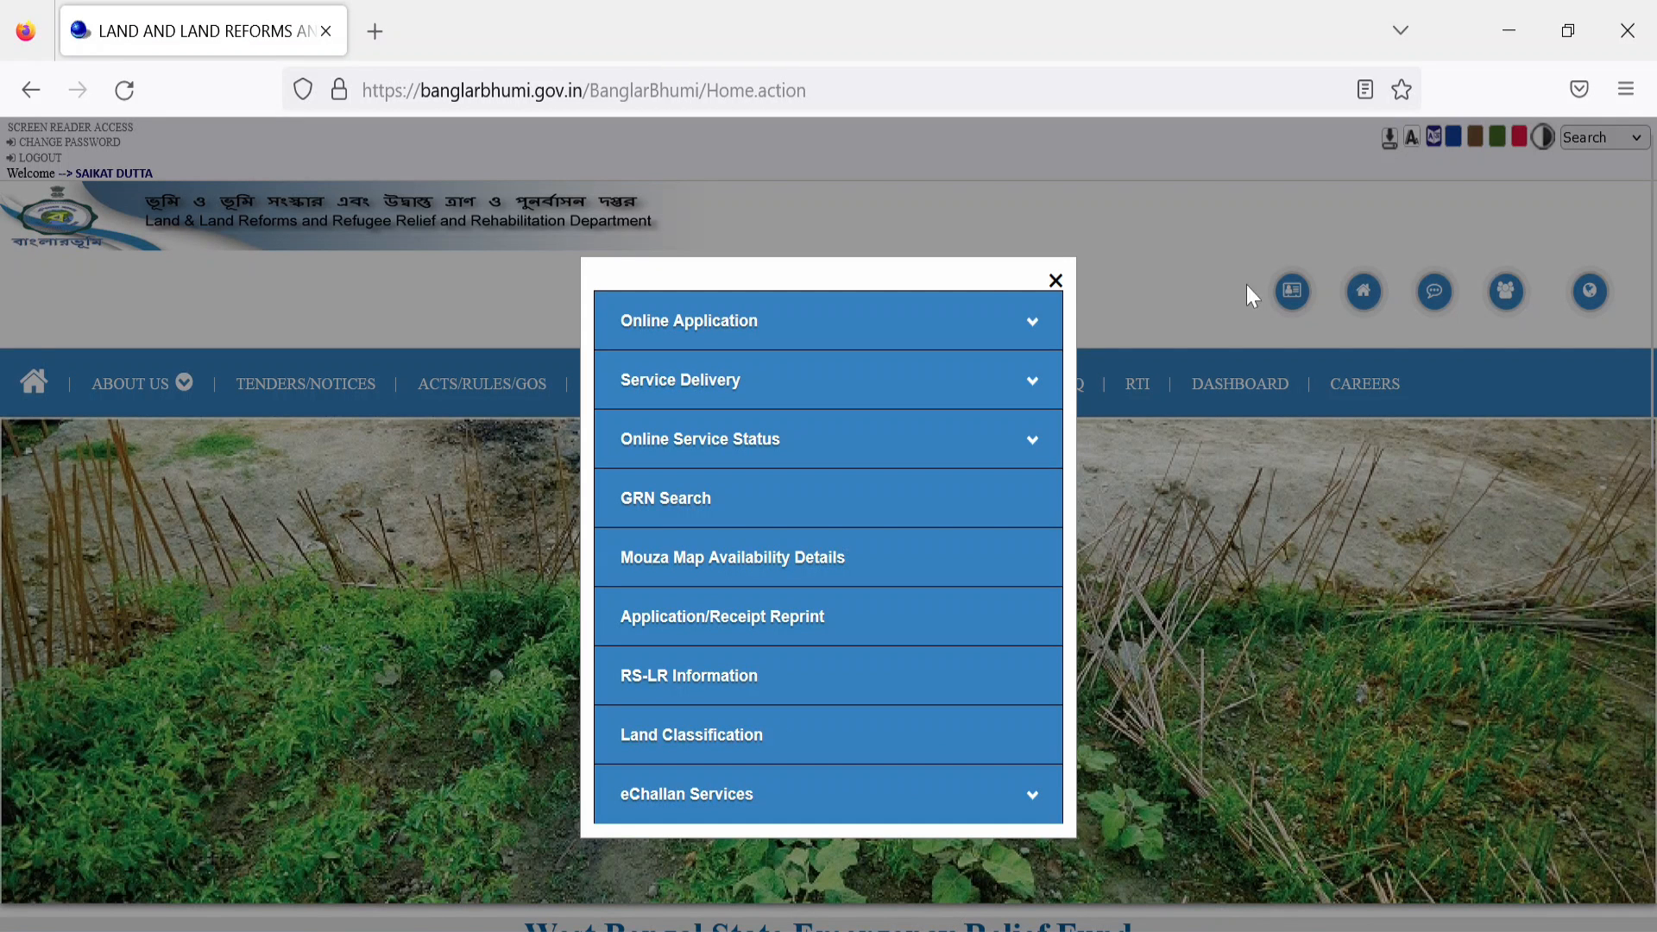
Step: Open Application/Receipt Reprint, choose Revenue Receipt and paste the application number
{"action": "left_click", "coordinate": [762, 628]}
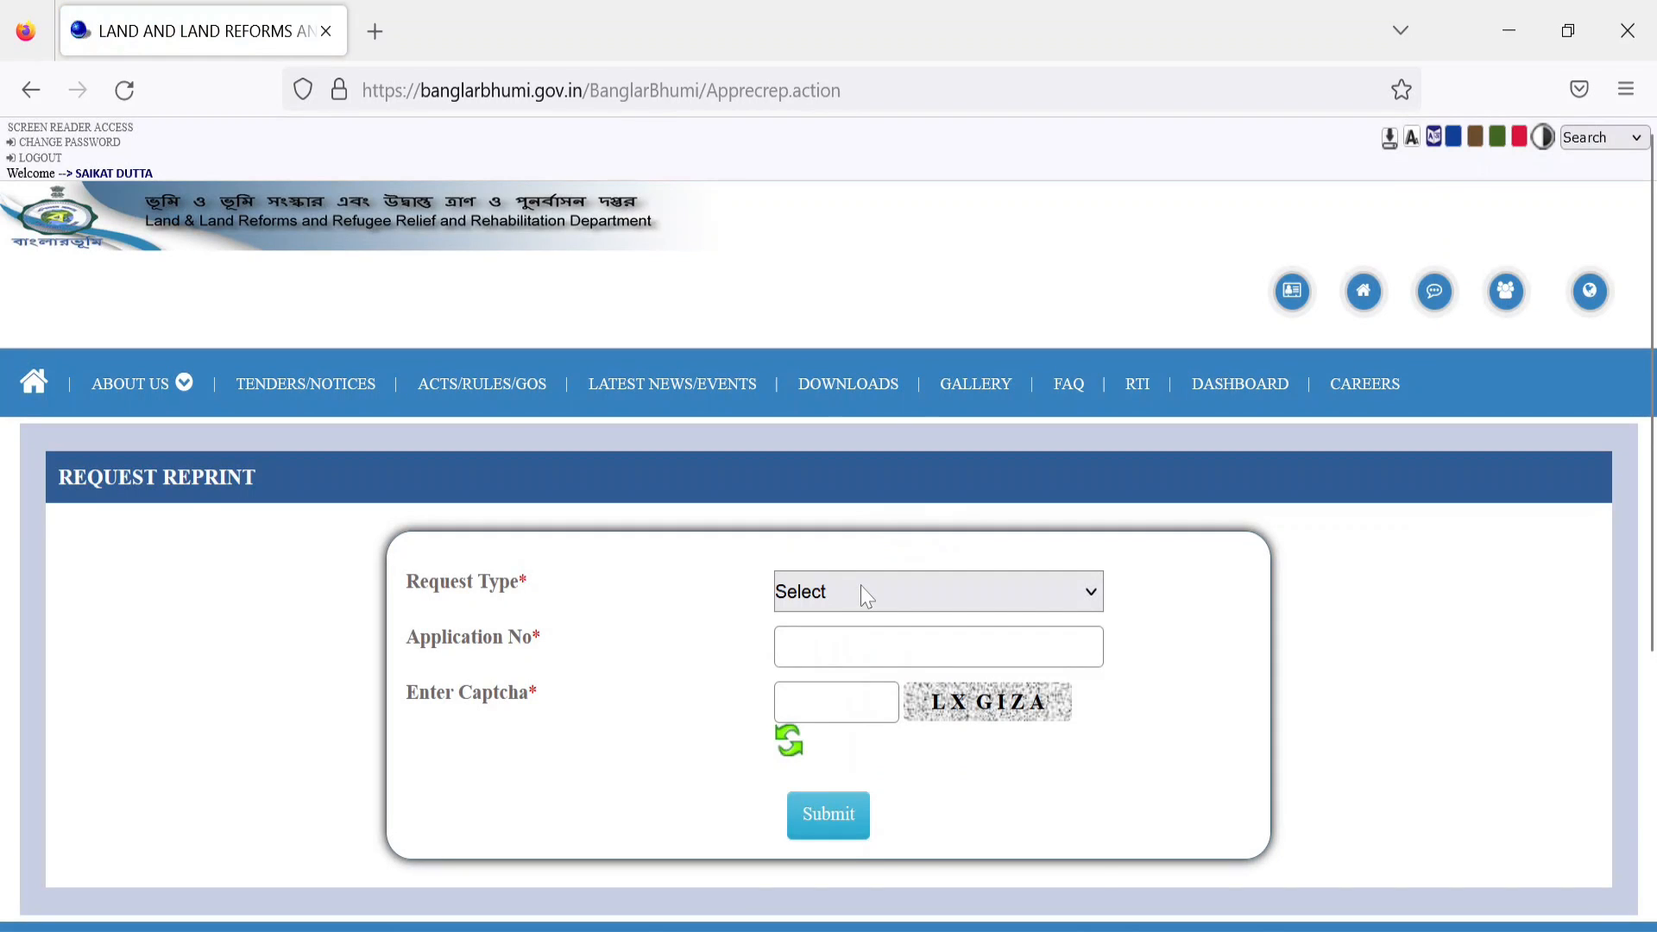
{"action": "left_click", "coordinate": [861, 587]}
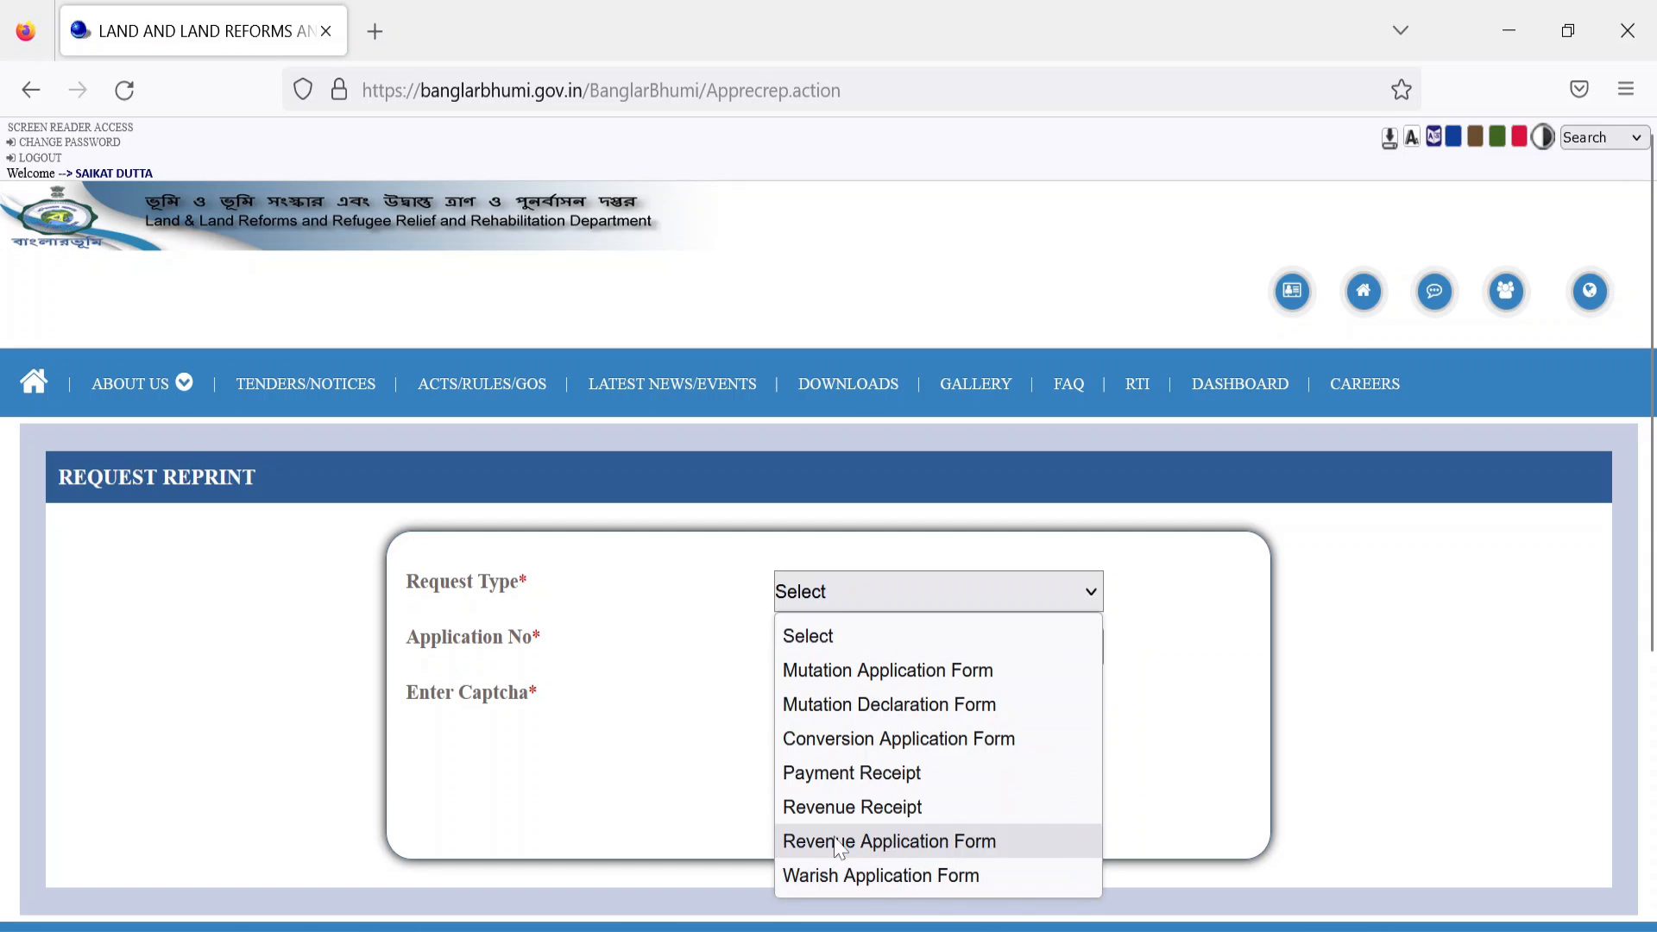
{"action": "left_click", "coordinate": [834, 807]}
{"action": "left_click", "coordinate": [786, 648]}
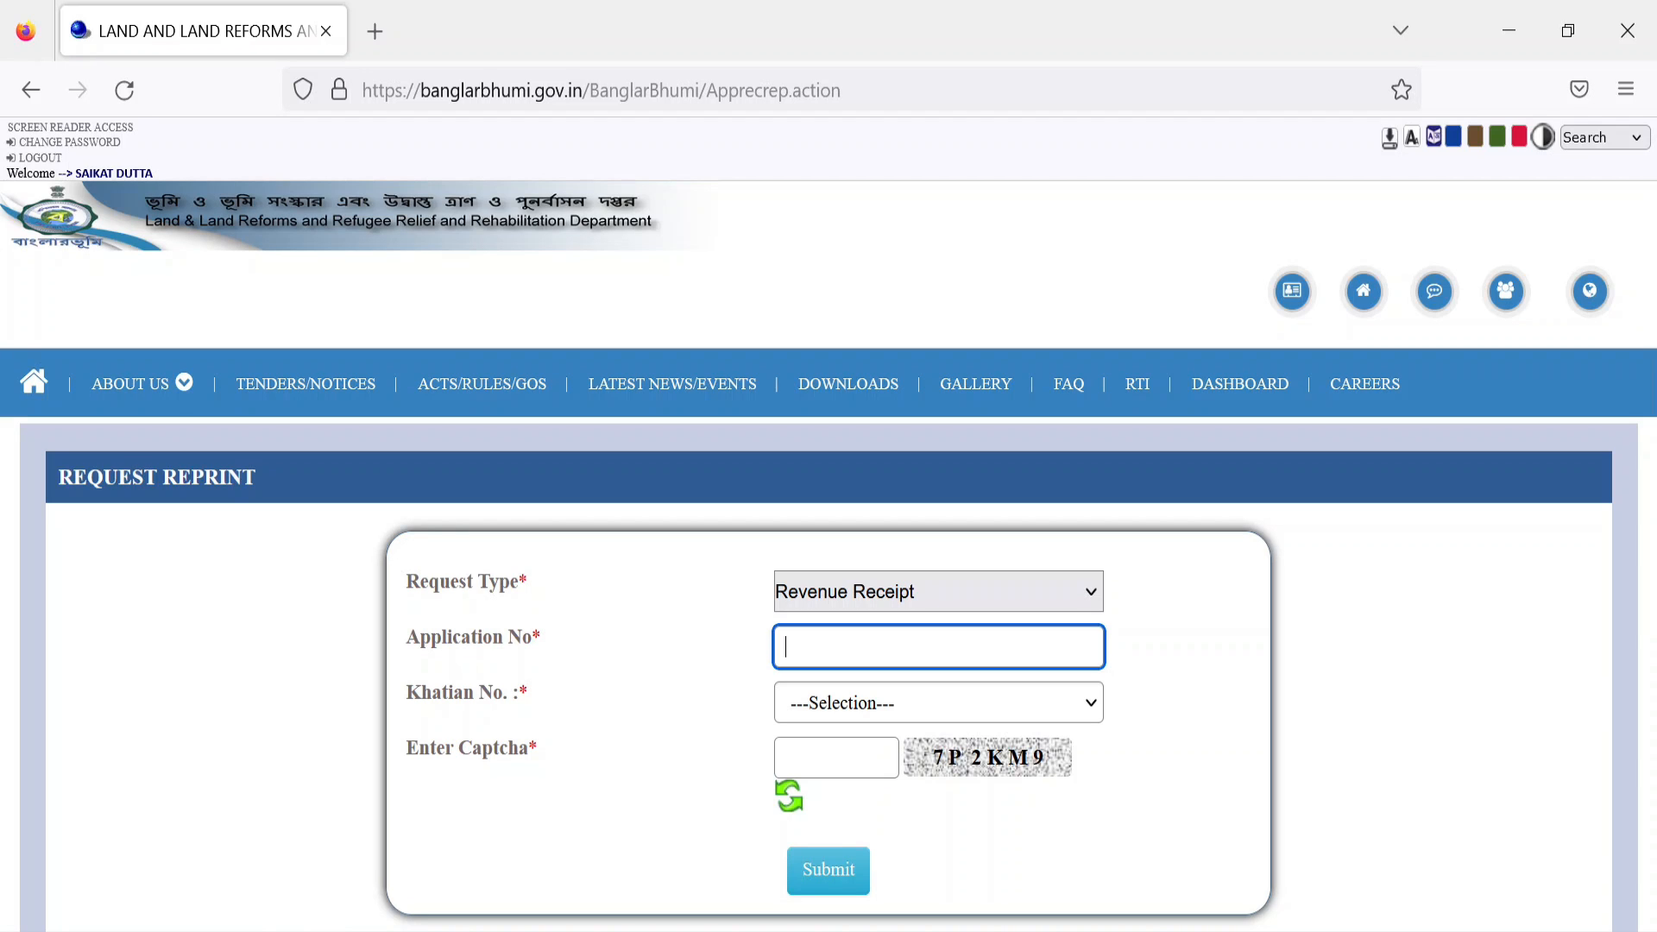
{"action": "key", "text": "ctrl+v"}
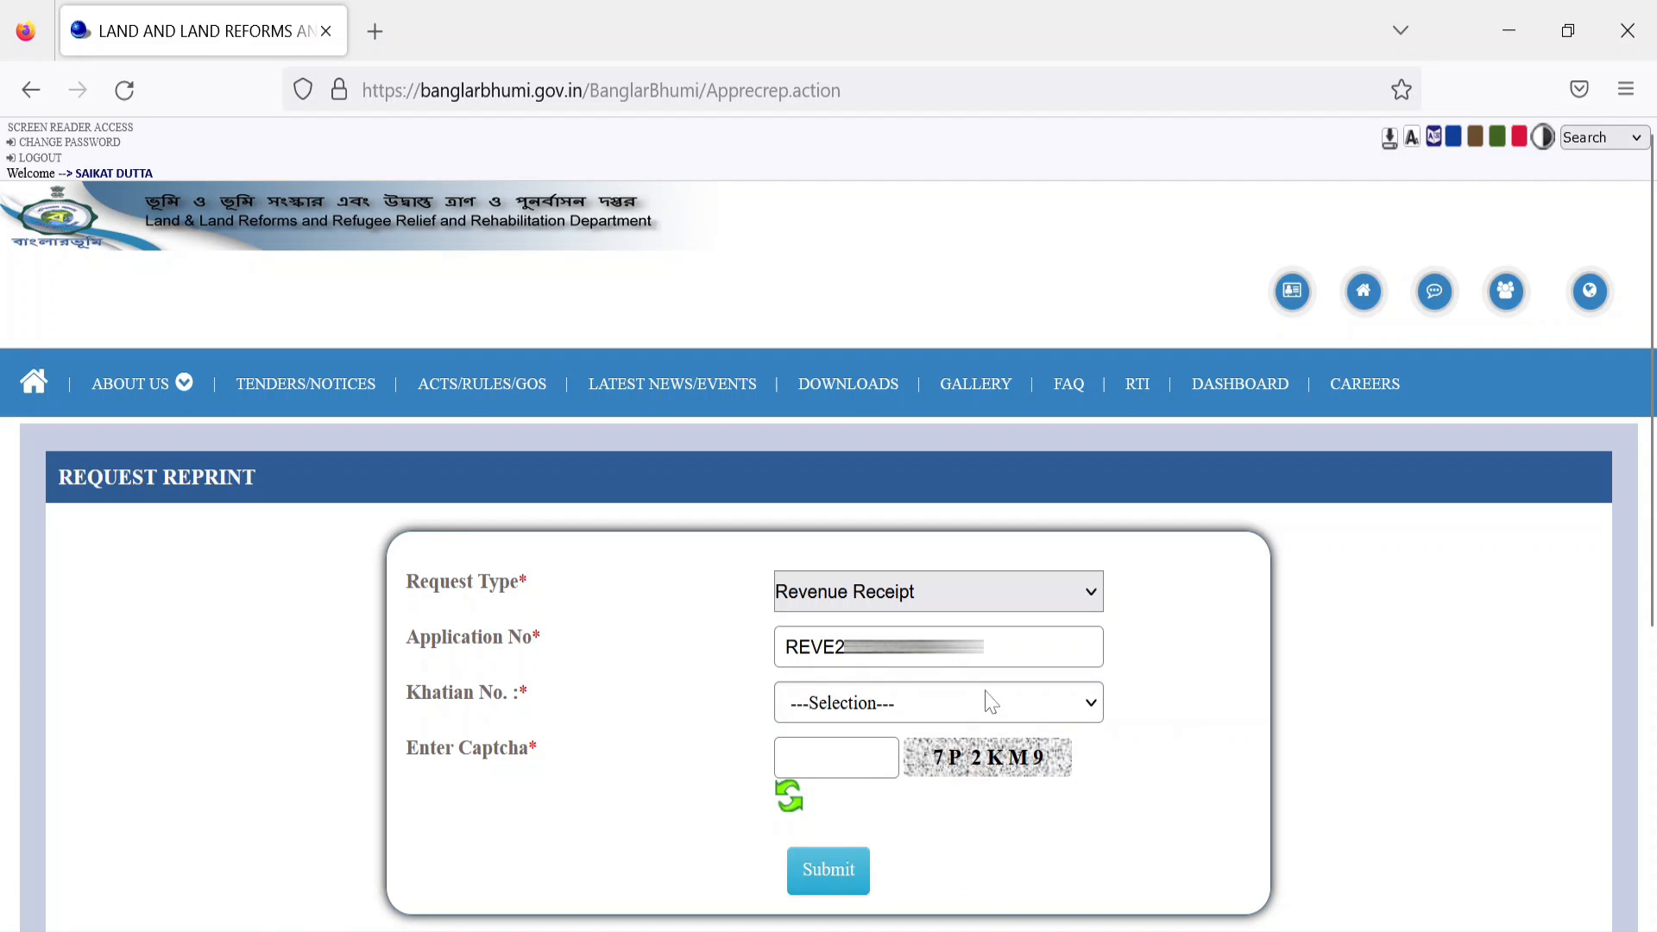
Step: Pick Khatian No. 22/8, enter the captcha and submit the reprint request
{"action": "left_click", "coordinate": [869, 715]}
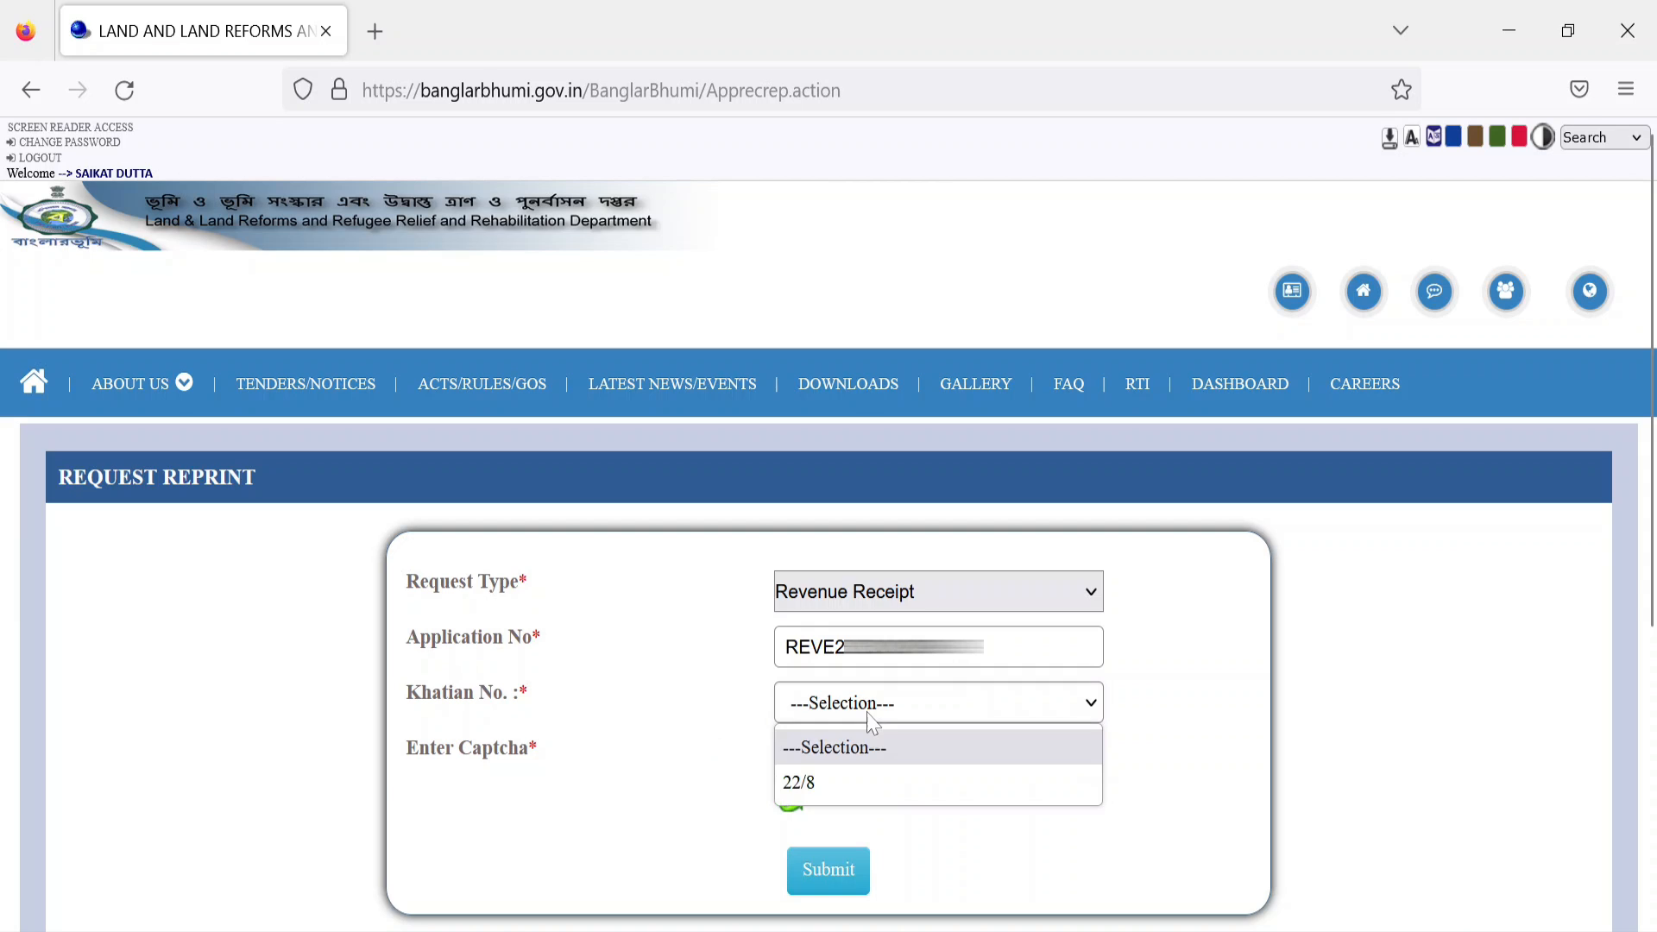
{"action": "left_click", "coordinate": [830, 783]}
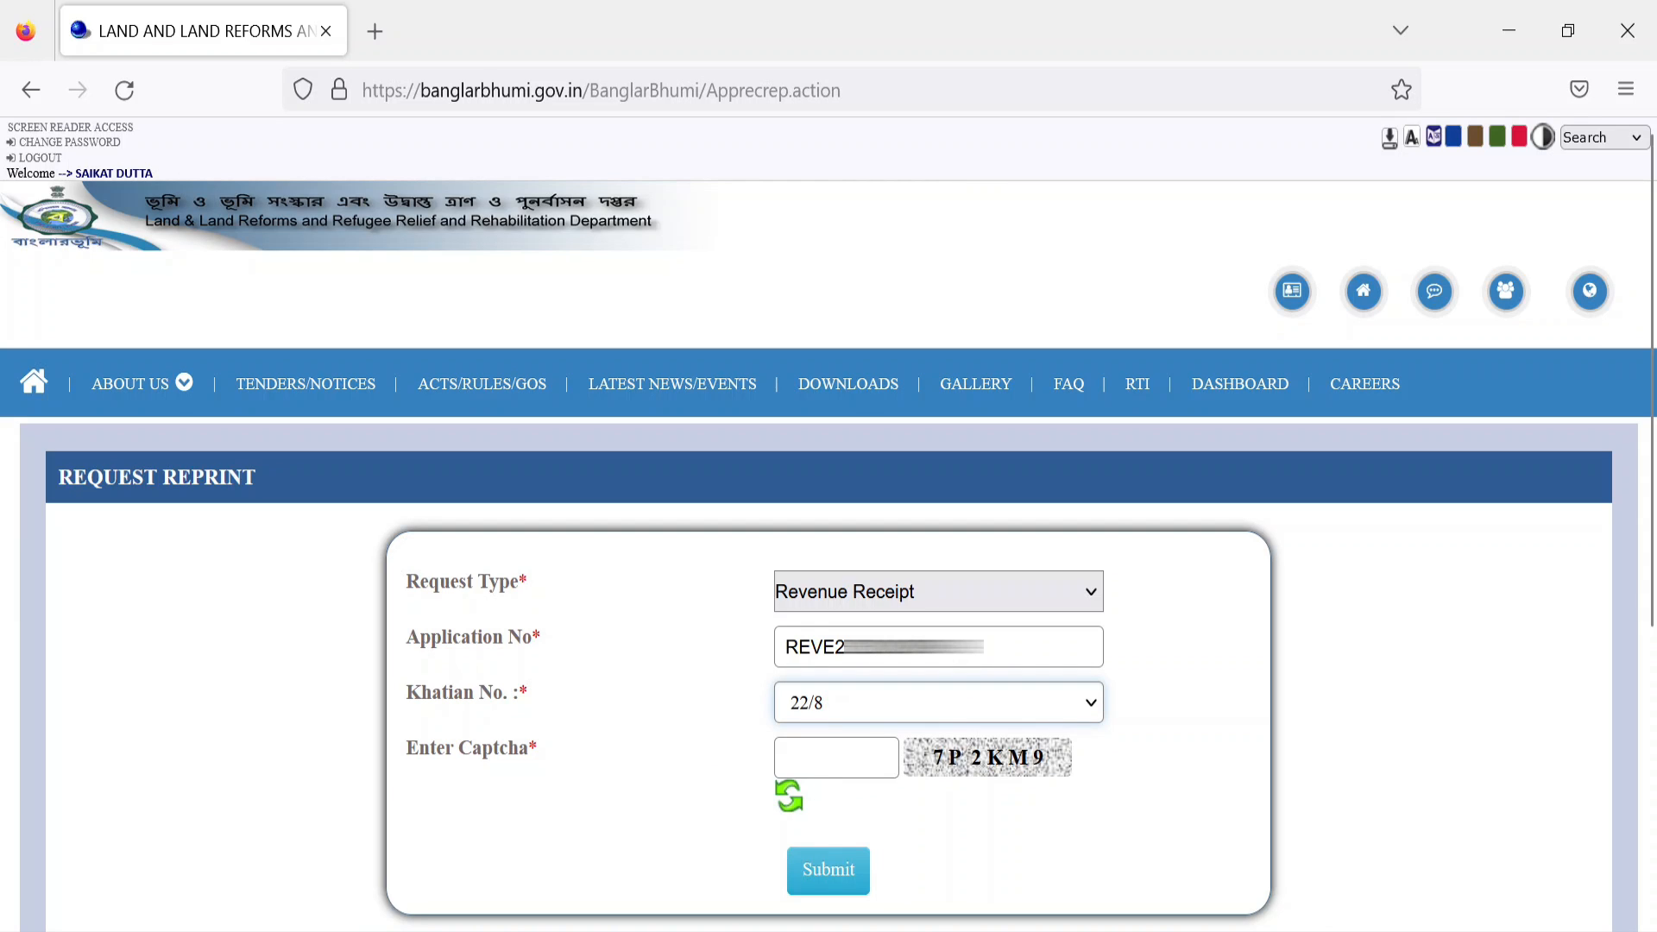
{"action": "left_click", "coordinate": [822, 760]}
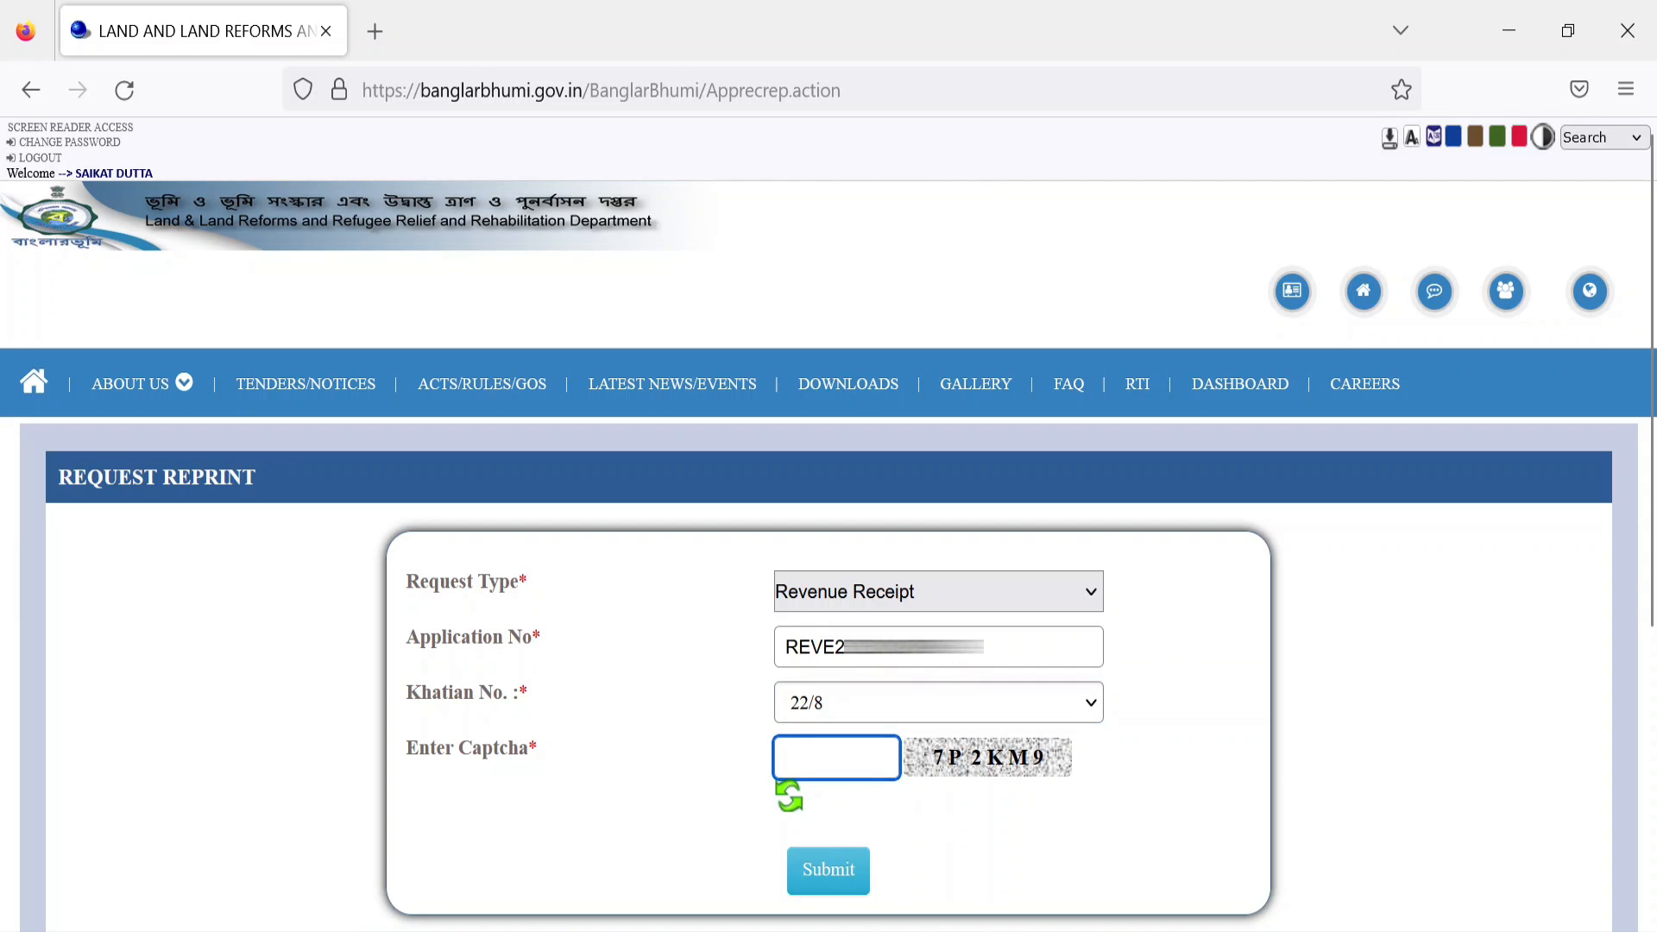
{"action": "type", "text": "7P2KM9"}
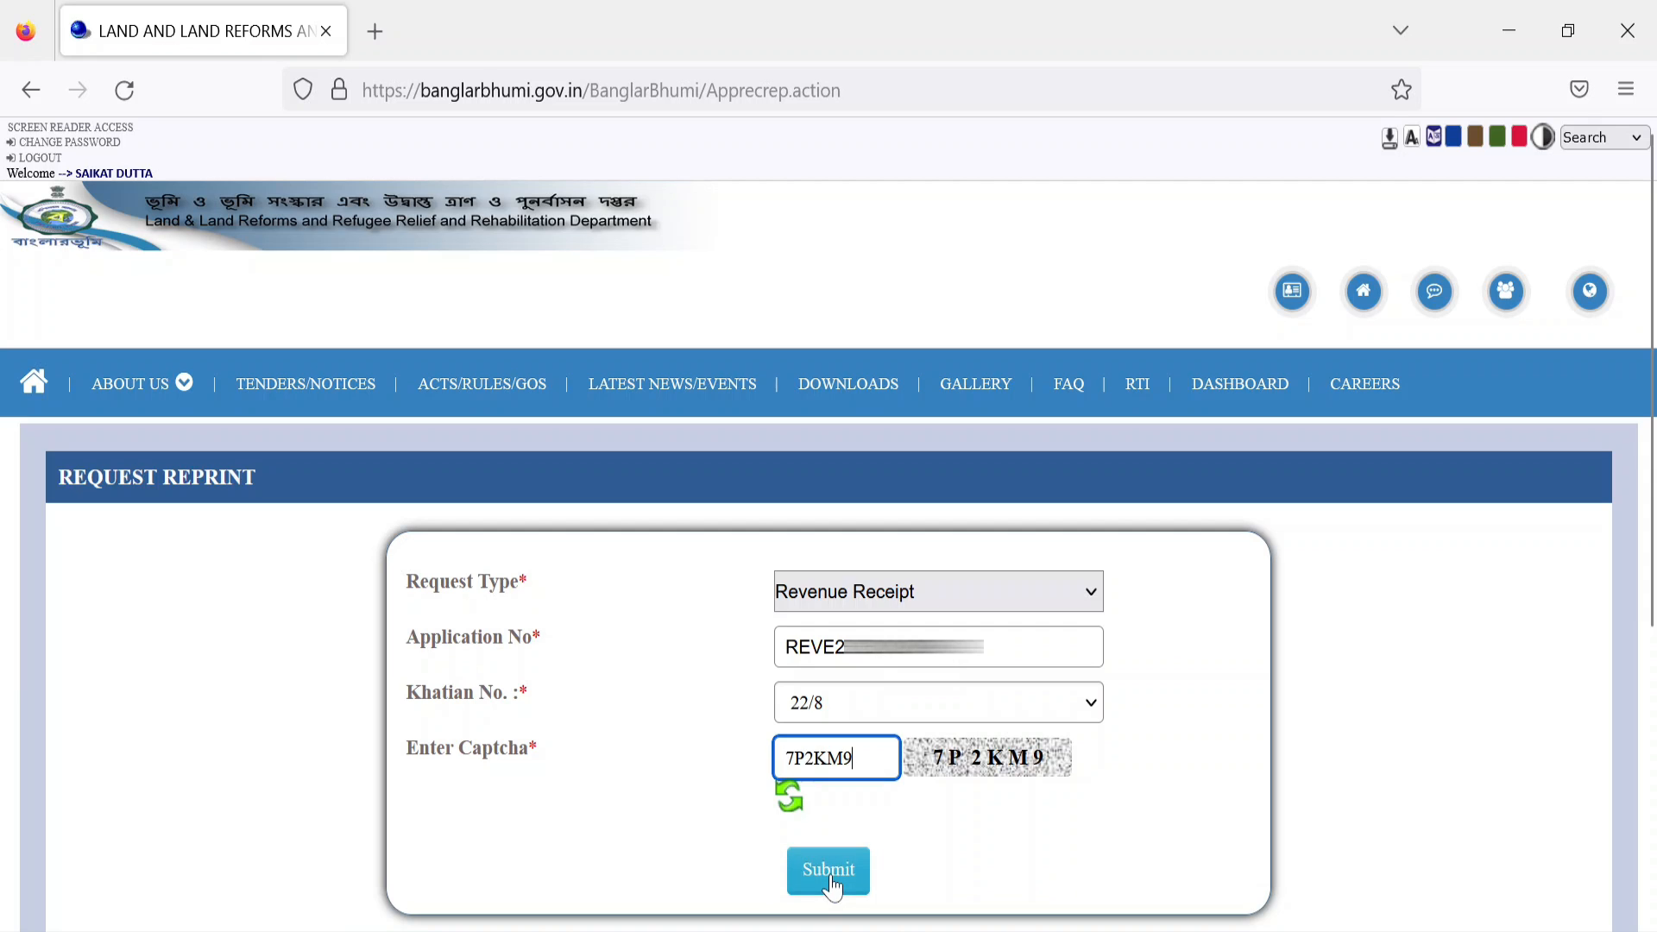
{"action": "left_click", "coordinate": [830, 872]}
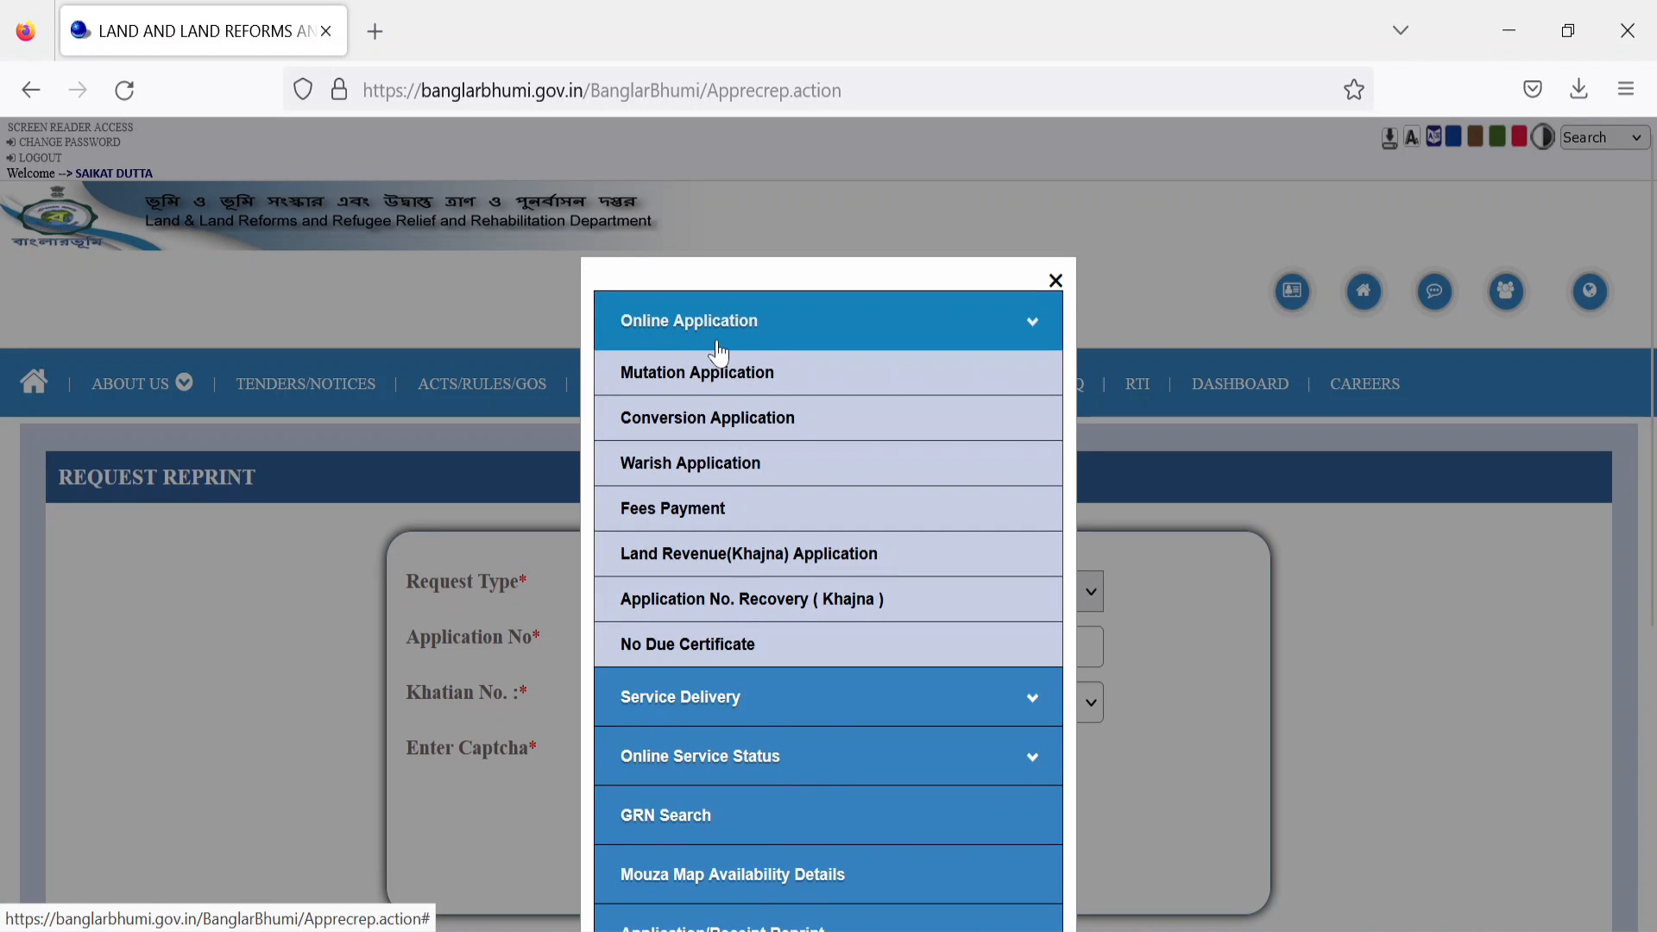
Step: Open the No Due Certificate service and start entering the application number
{"action": "left_click", "coordinate": [737, 659]}
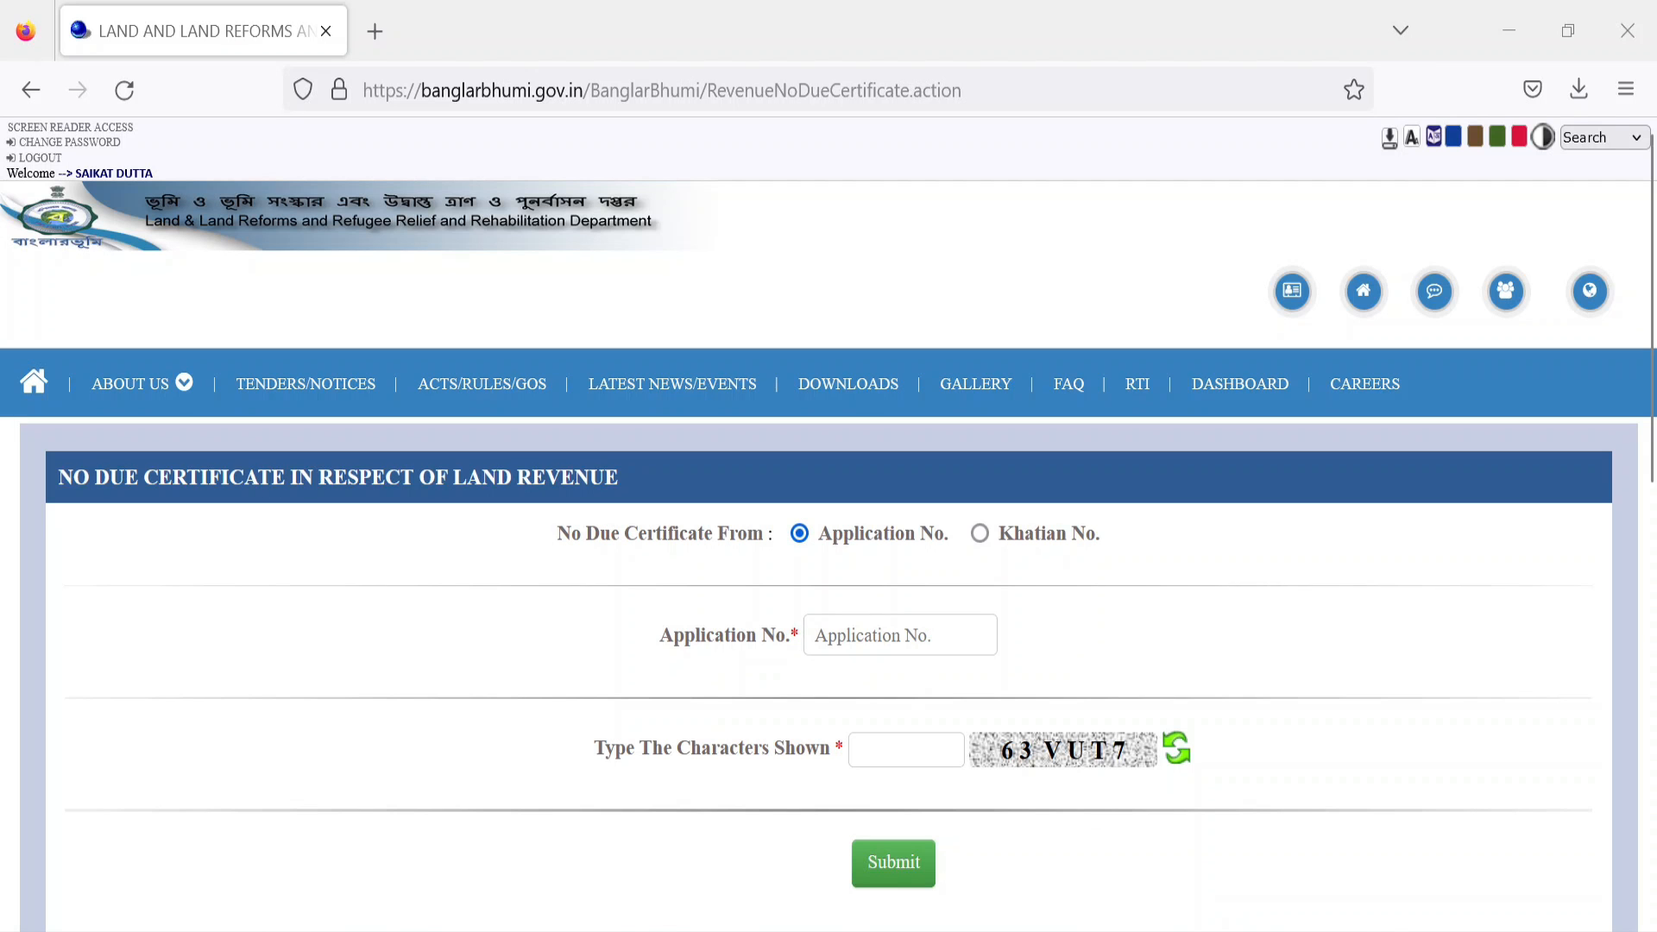
{"action": "left_click", "coordinate": [900, 636]}
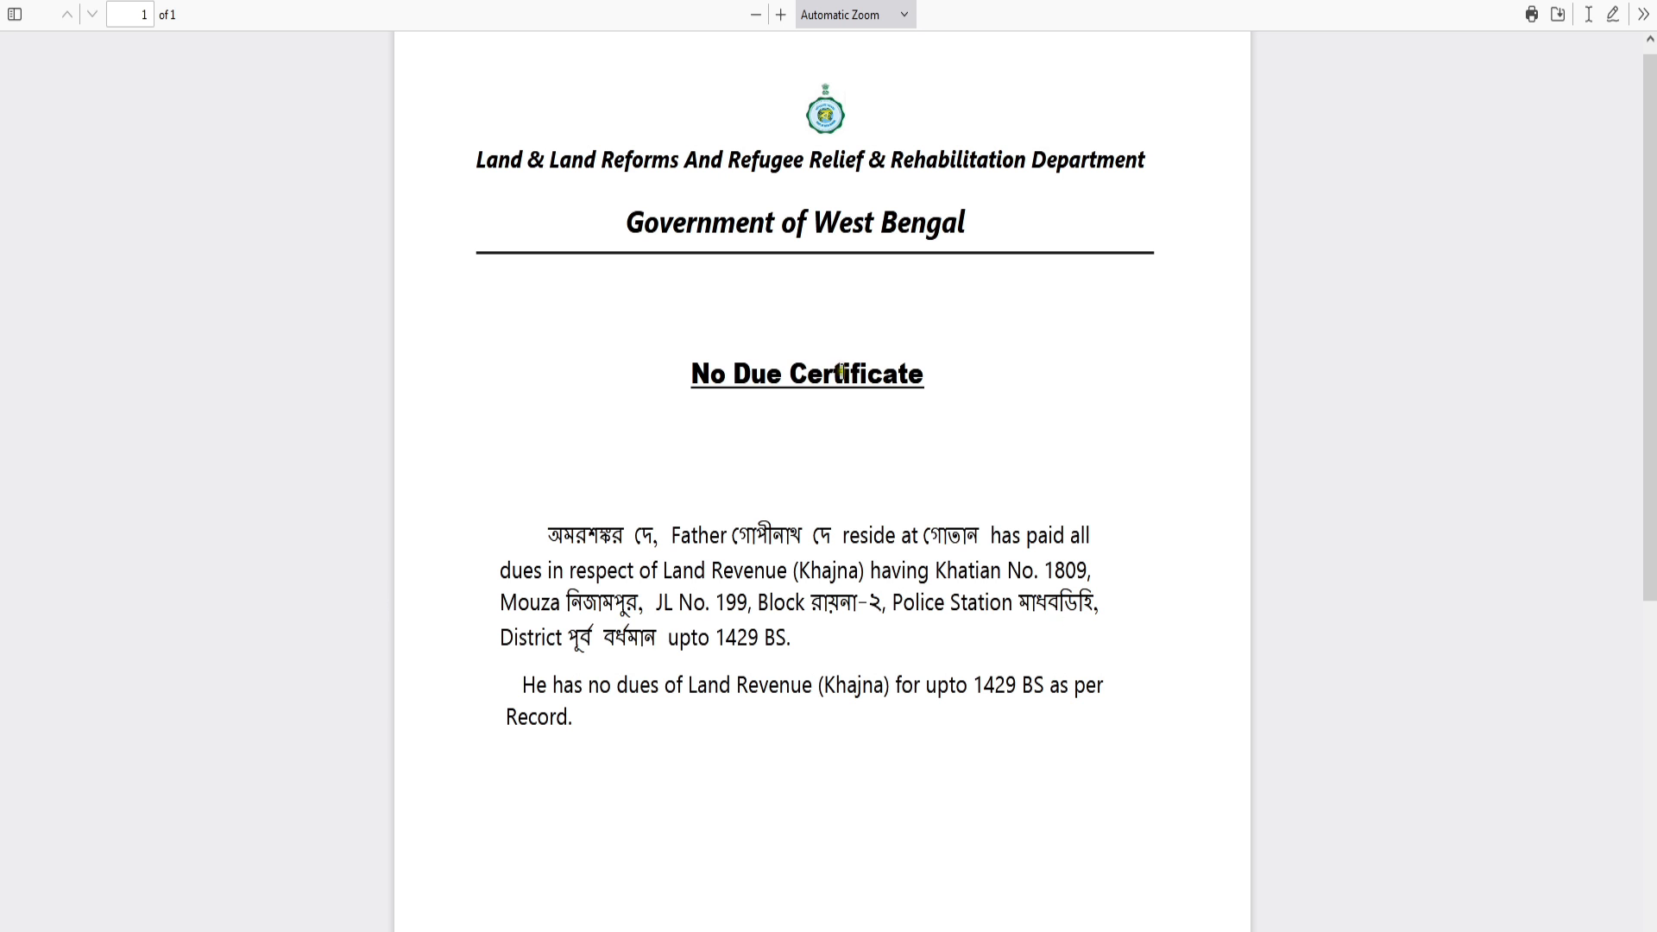
Step: Highlight the 1429 BS year and the 'no dues' wording in the certificate PDF
{"action": "left_click_drag", "start_coordinate": [688, 377], "coordinate": [920, 386]}
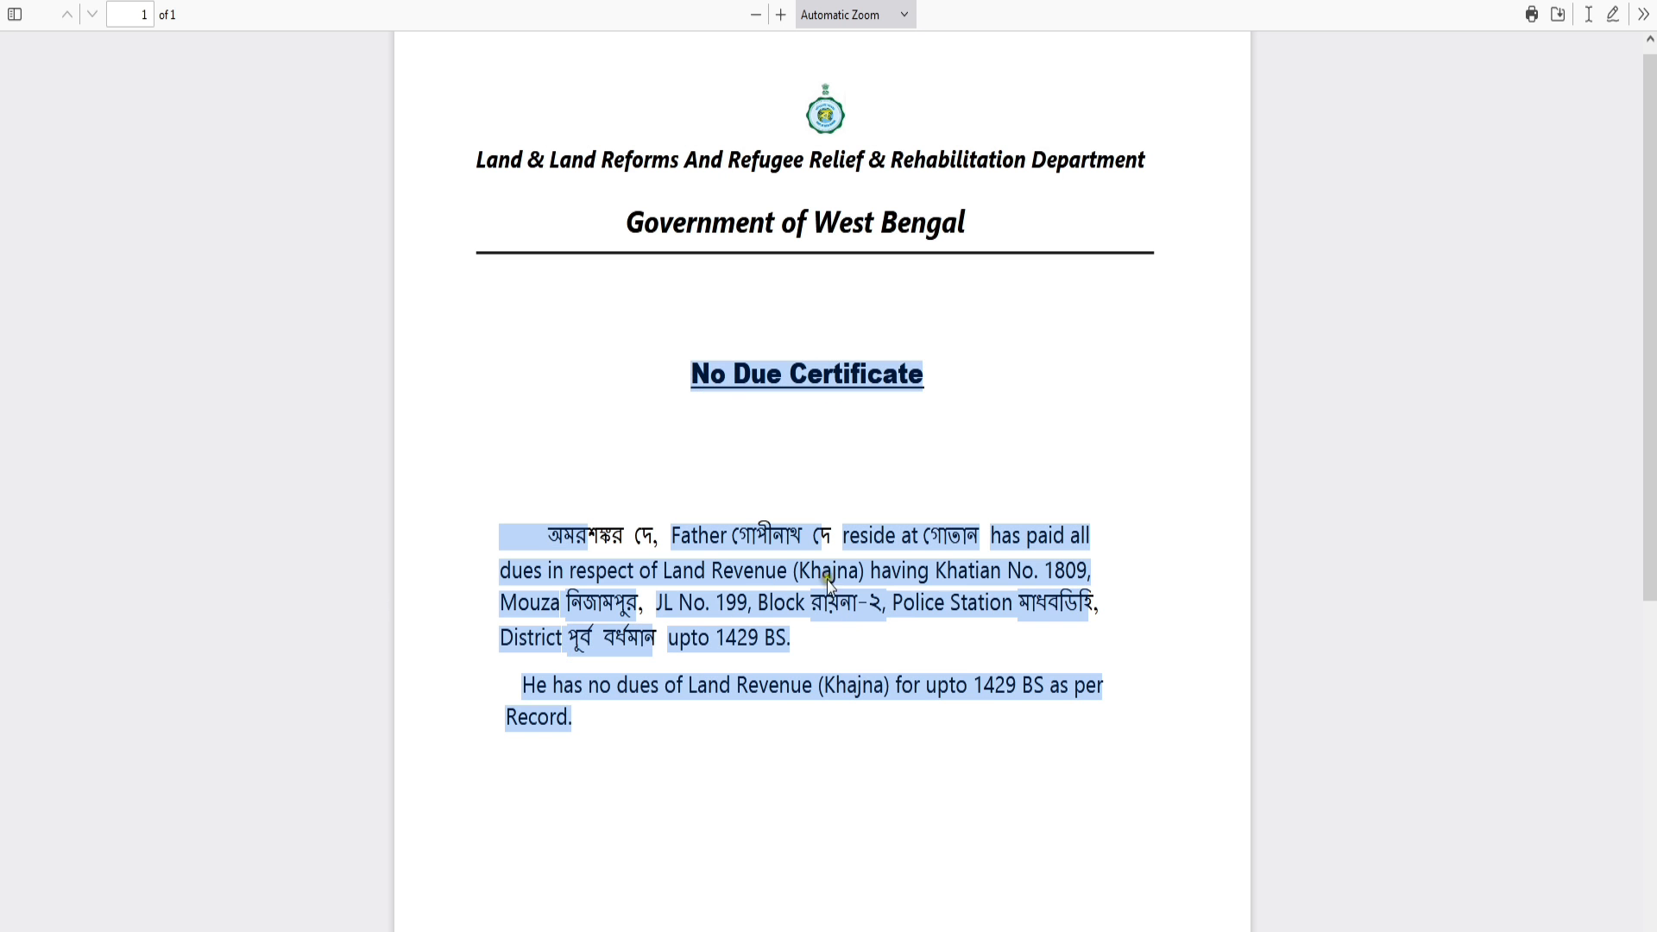
{"action": "left_click", "coordinate": [783, 566]}
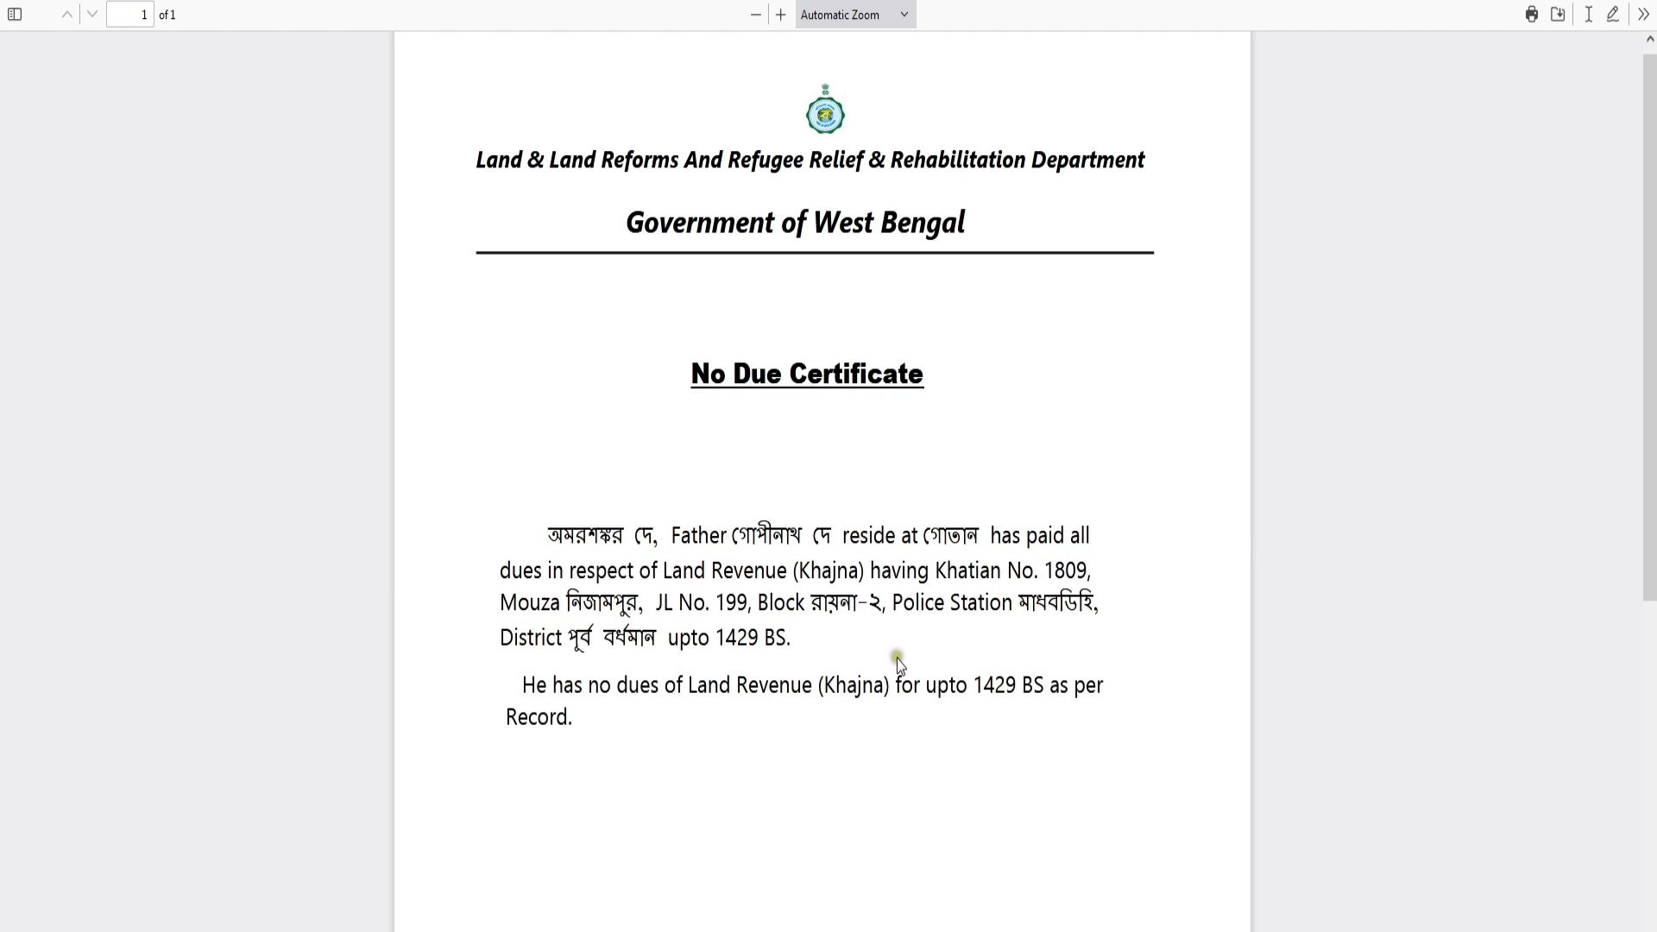
{"action": "left_click_drag", "start_coordinate": [977, 688], "coordinate": [1013, 687]}
{"action": "left_click_drag", "start_coordinate": [589, 686], "coordinate": [656, 688]}
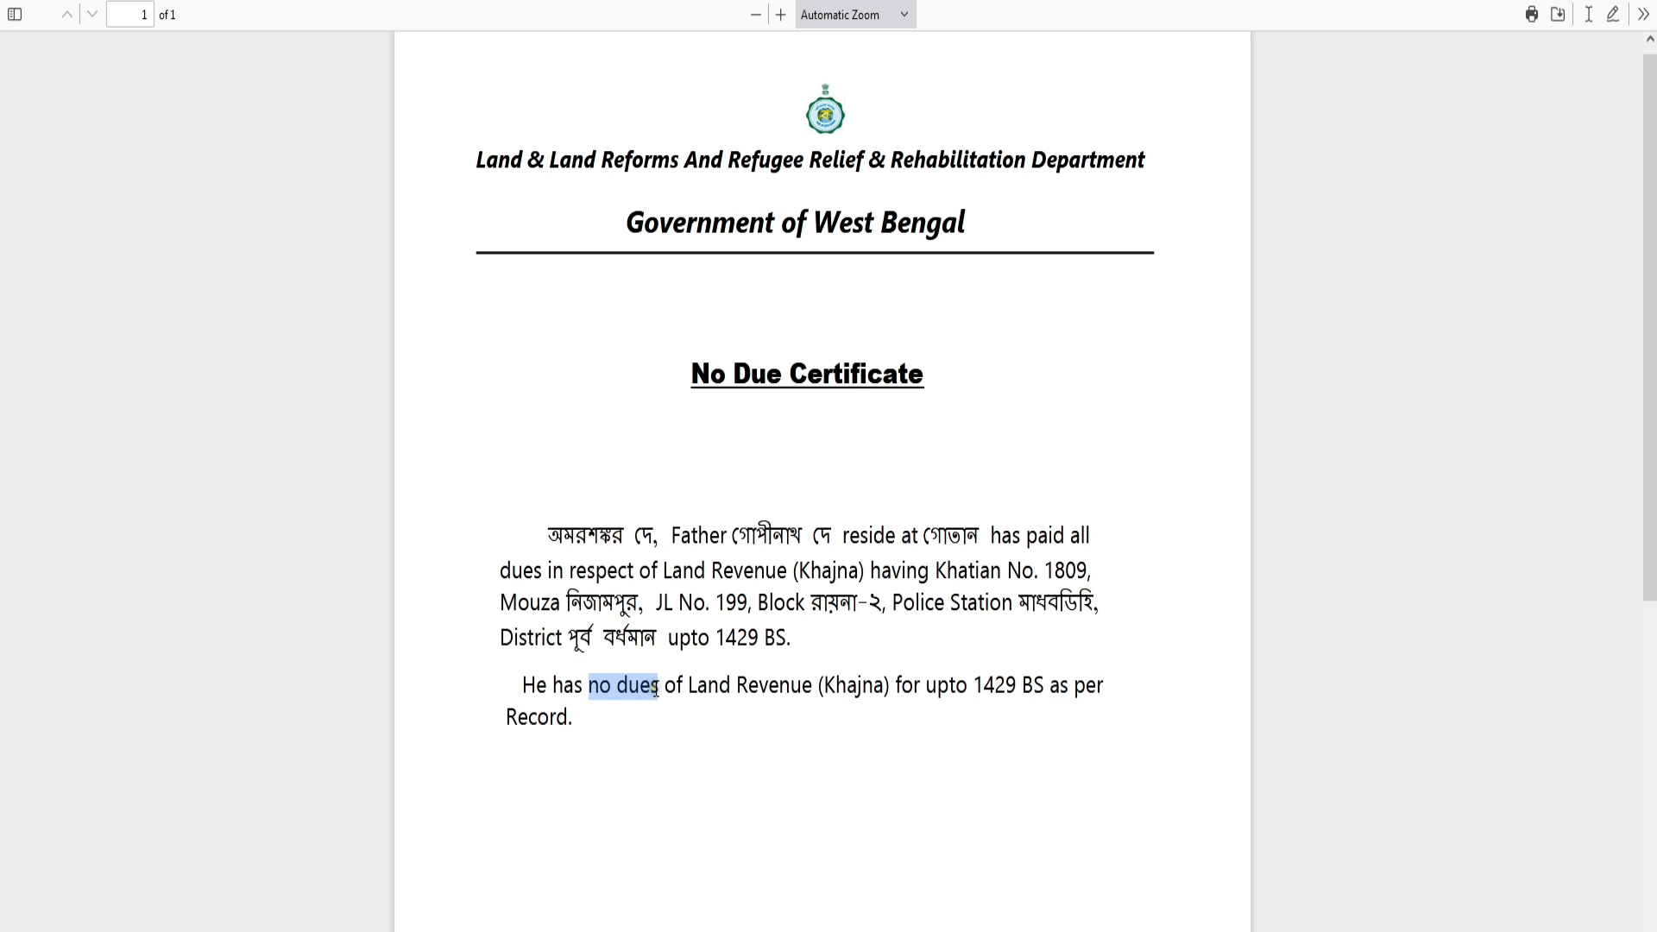